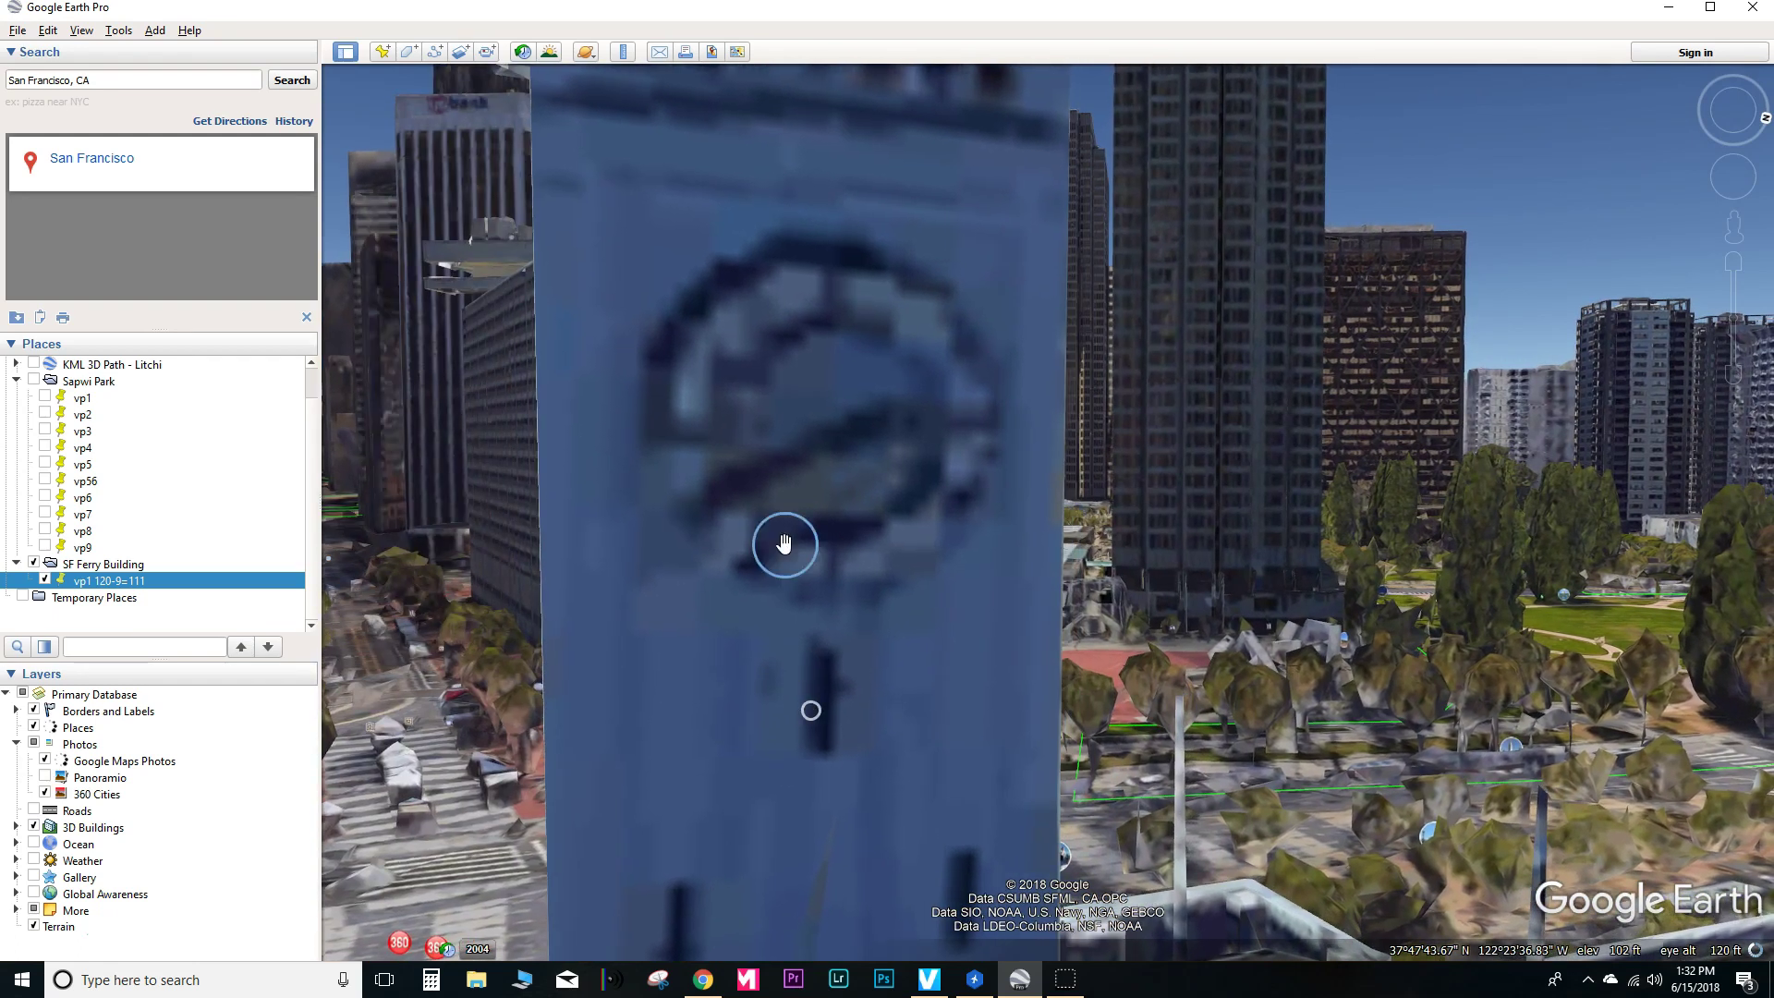
# Pan and zoom the 3D view to frame the Ferry Building and clock tower obliquely
pyautogui.moveTo(766, 442); pyautogui.dragTo(810, 443)
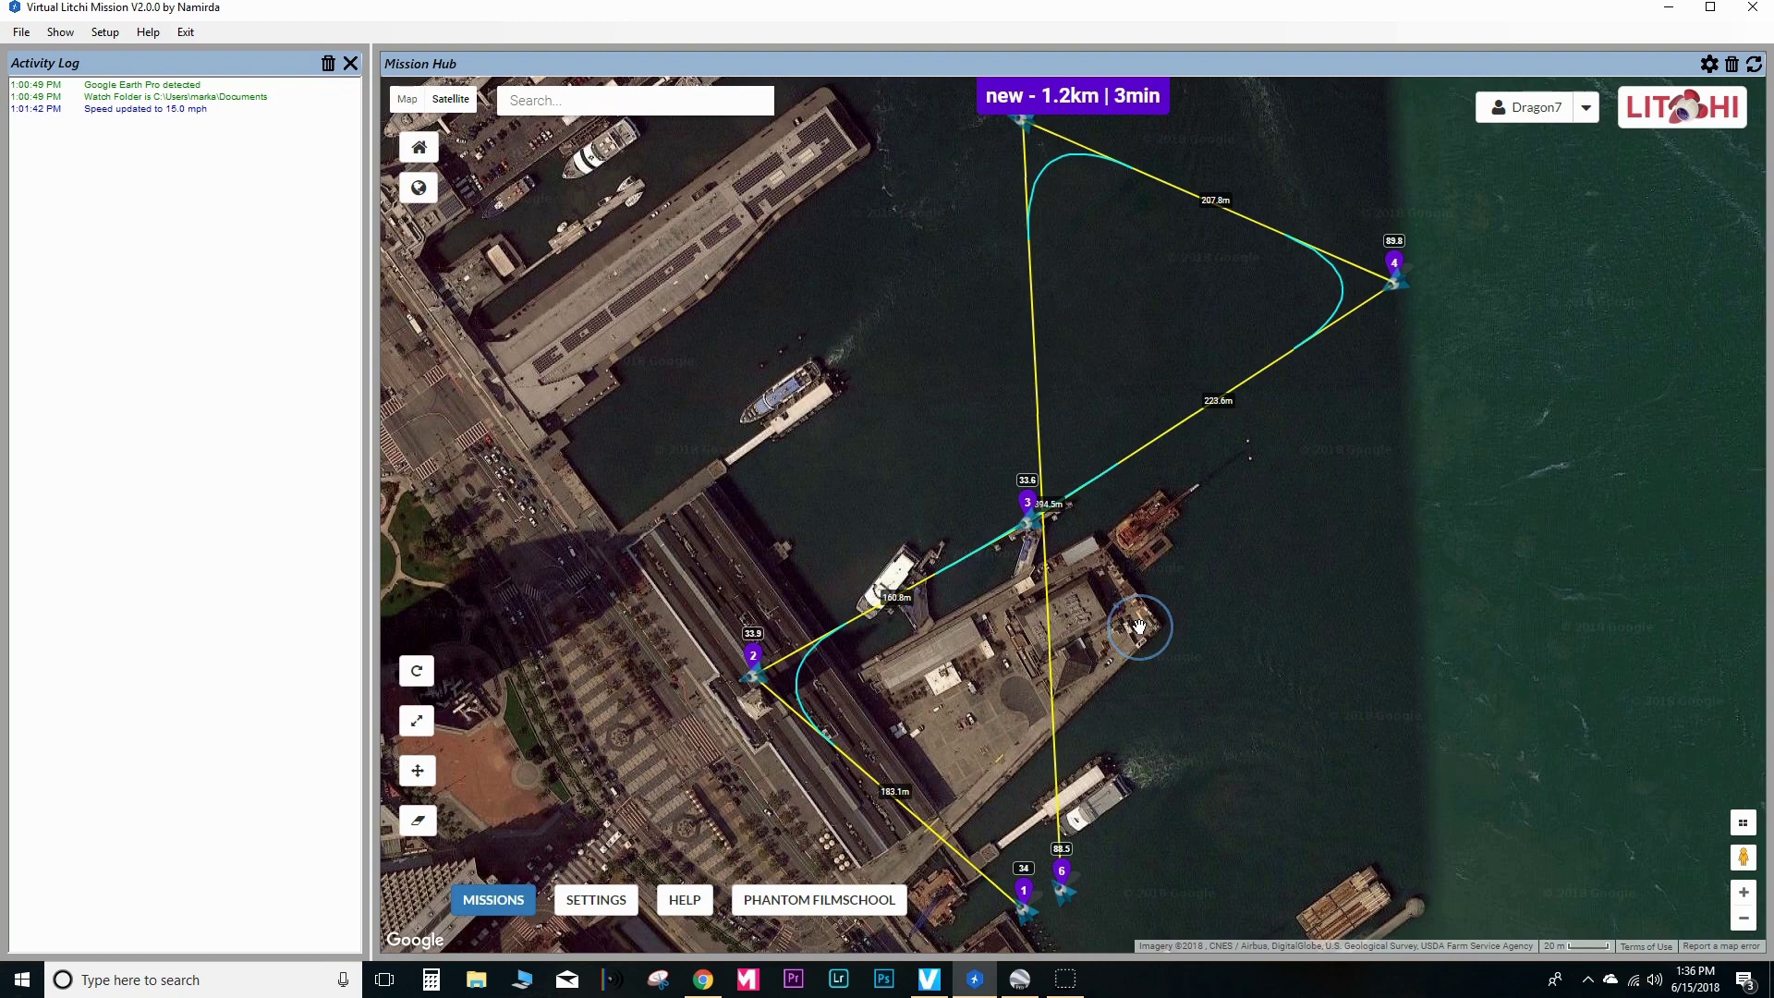
pyautogui.scroll(-1, 1138, 627)
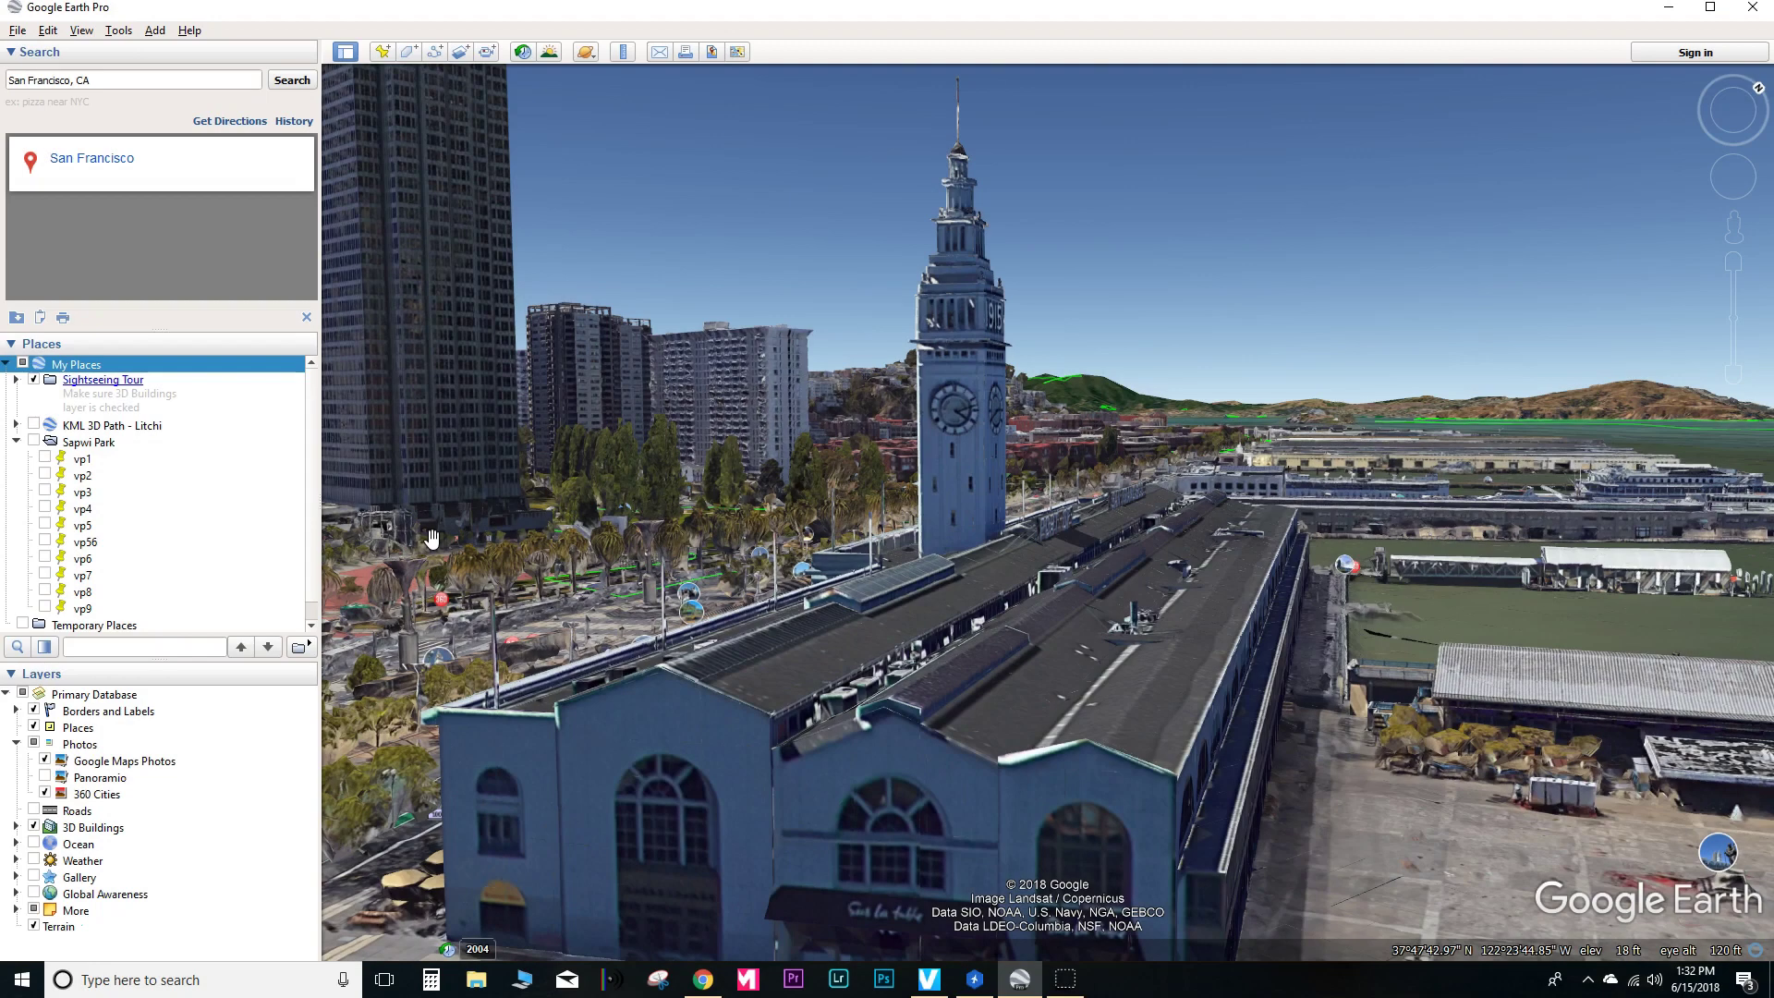
# Create a folder named 'SF Ferry Building' under My Places
pyautogui.rightClick(121, 360)
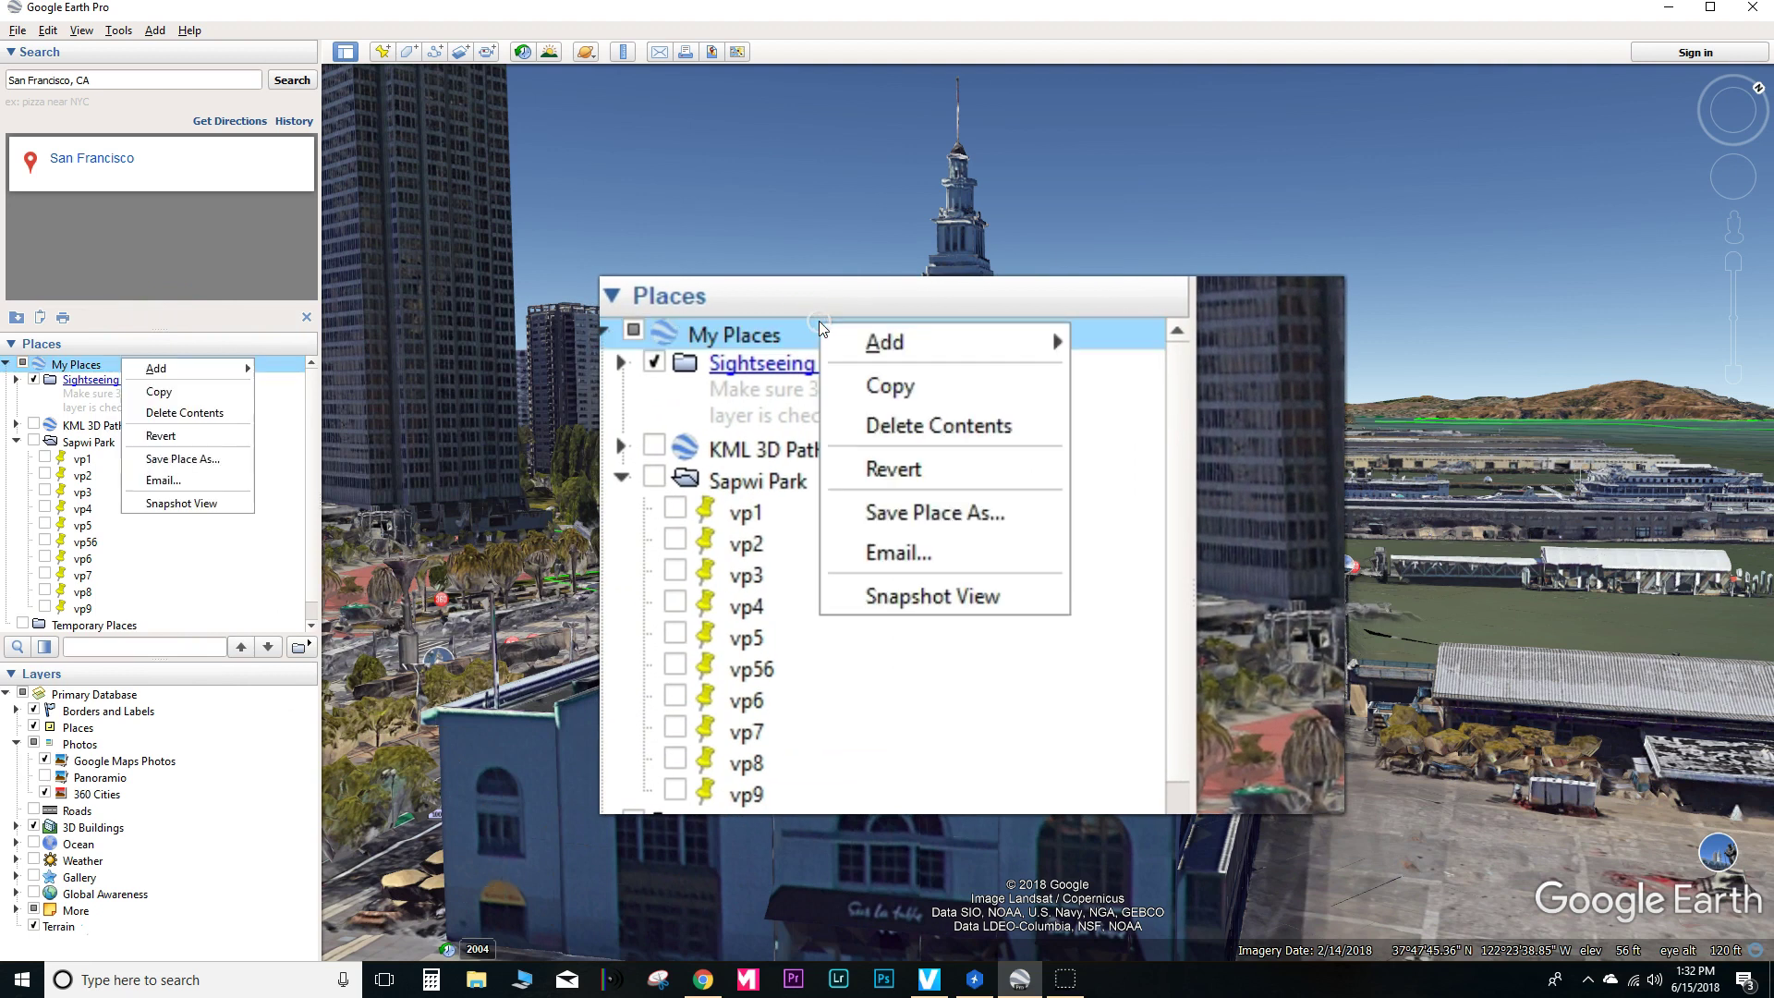
pyautogui.moveTo(234, 368)
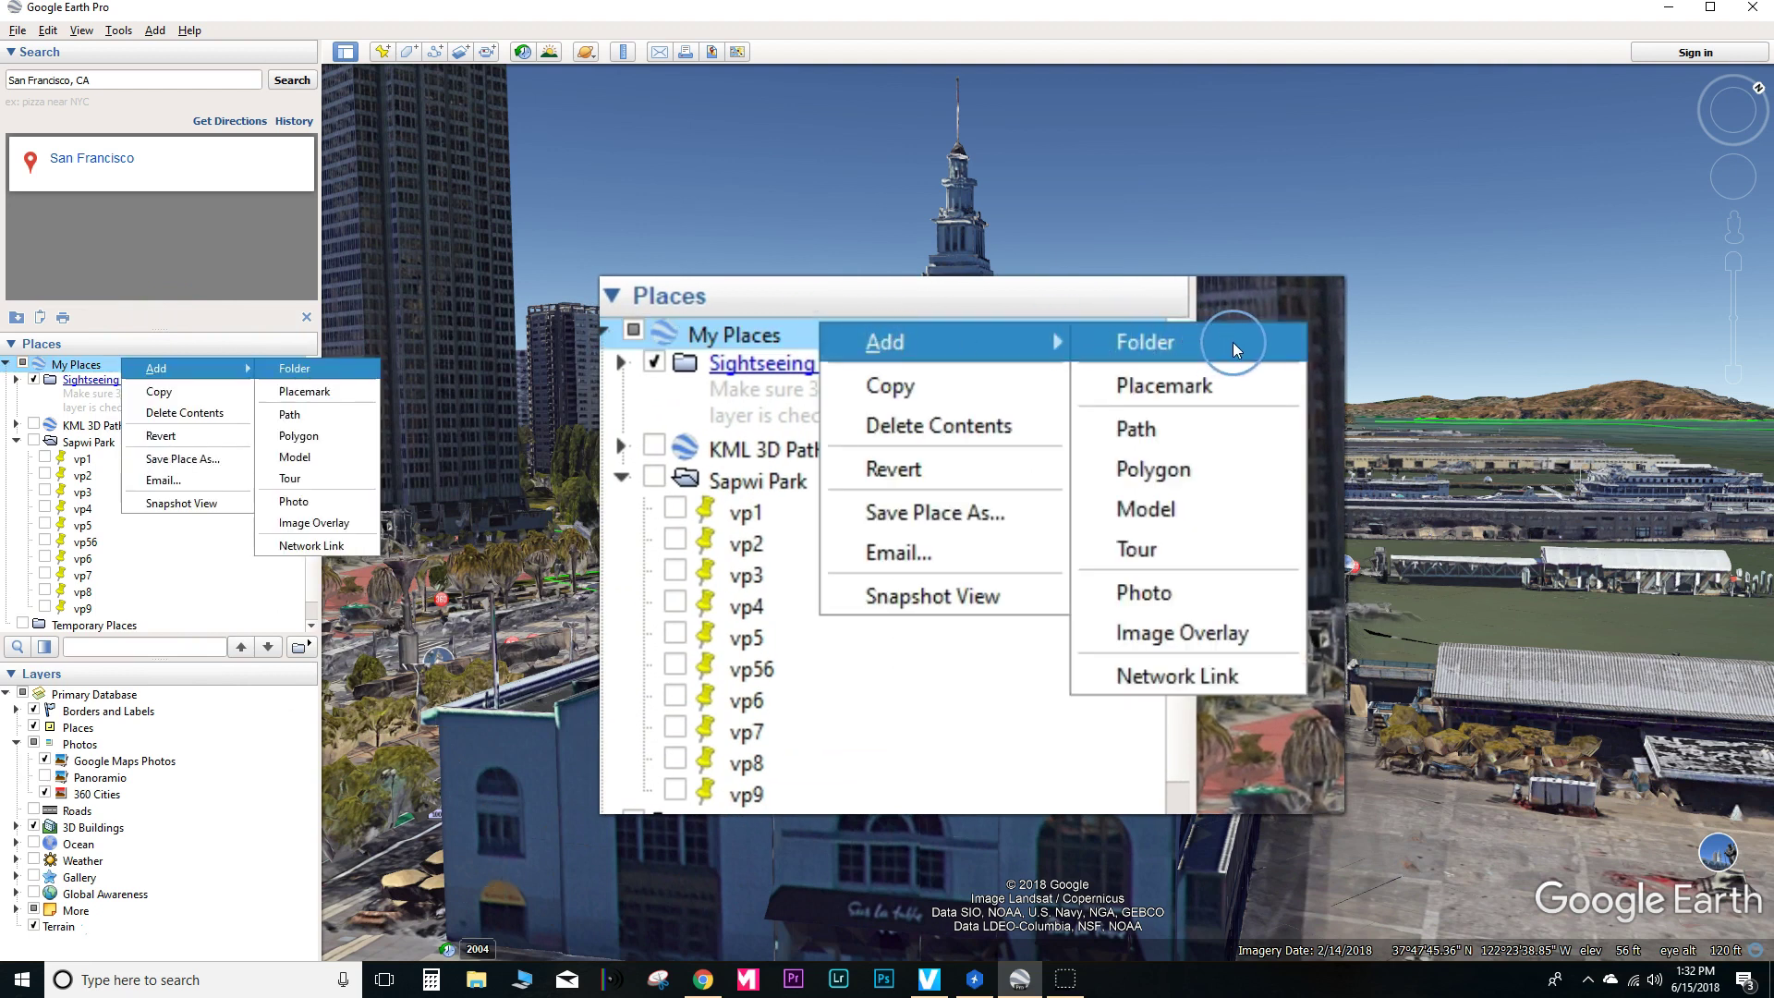
pyautogui.click(344, 368)
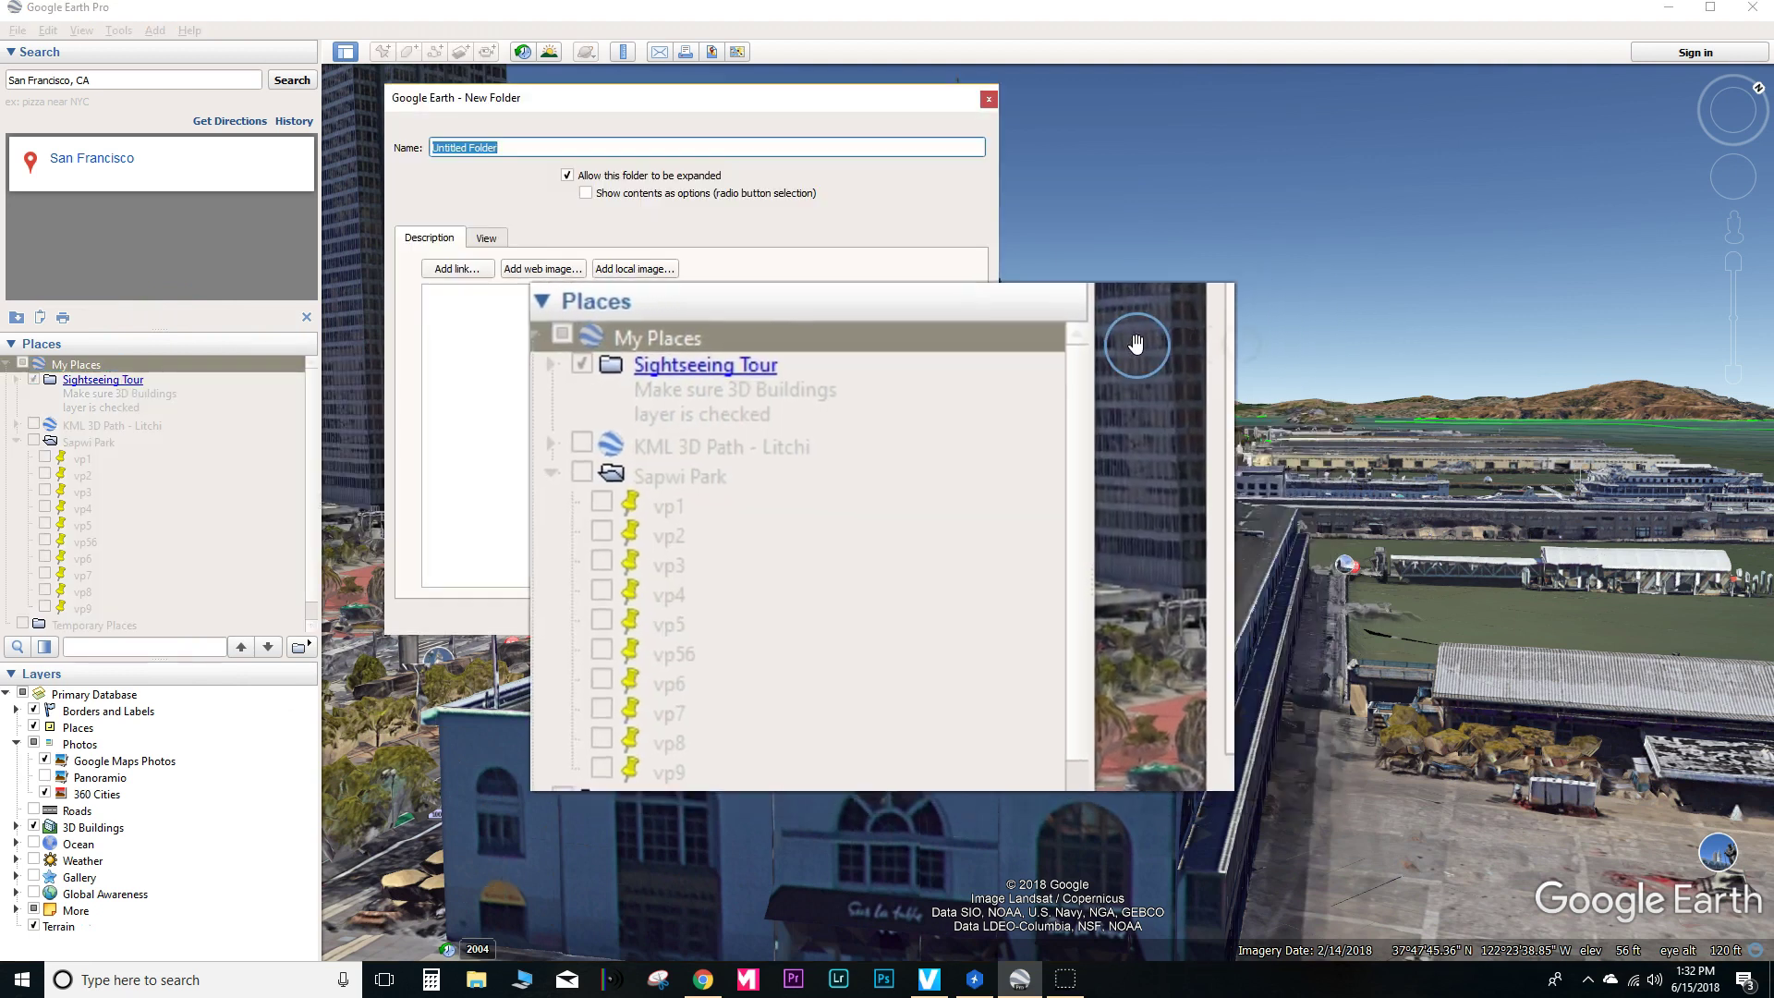
pyautogui.write('SF Ferry B')
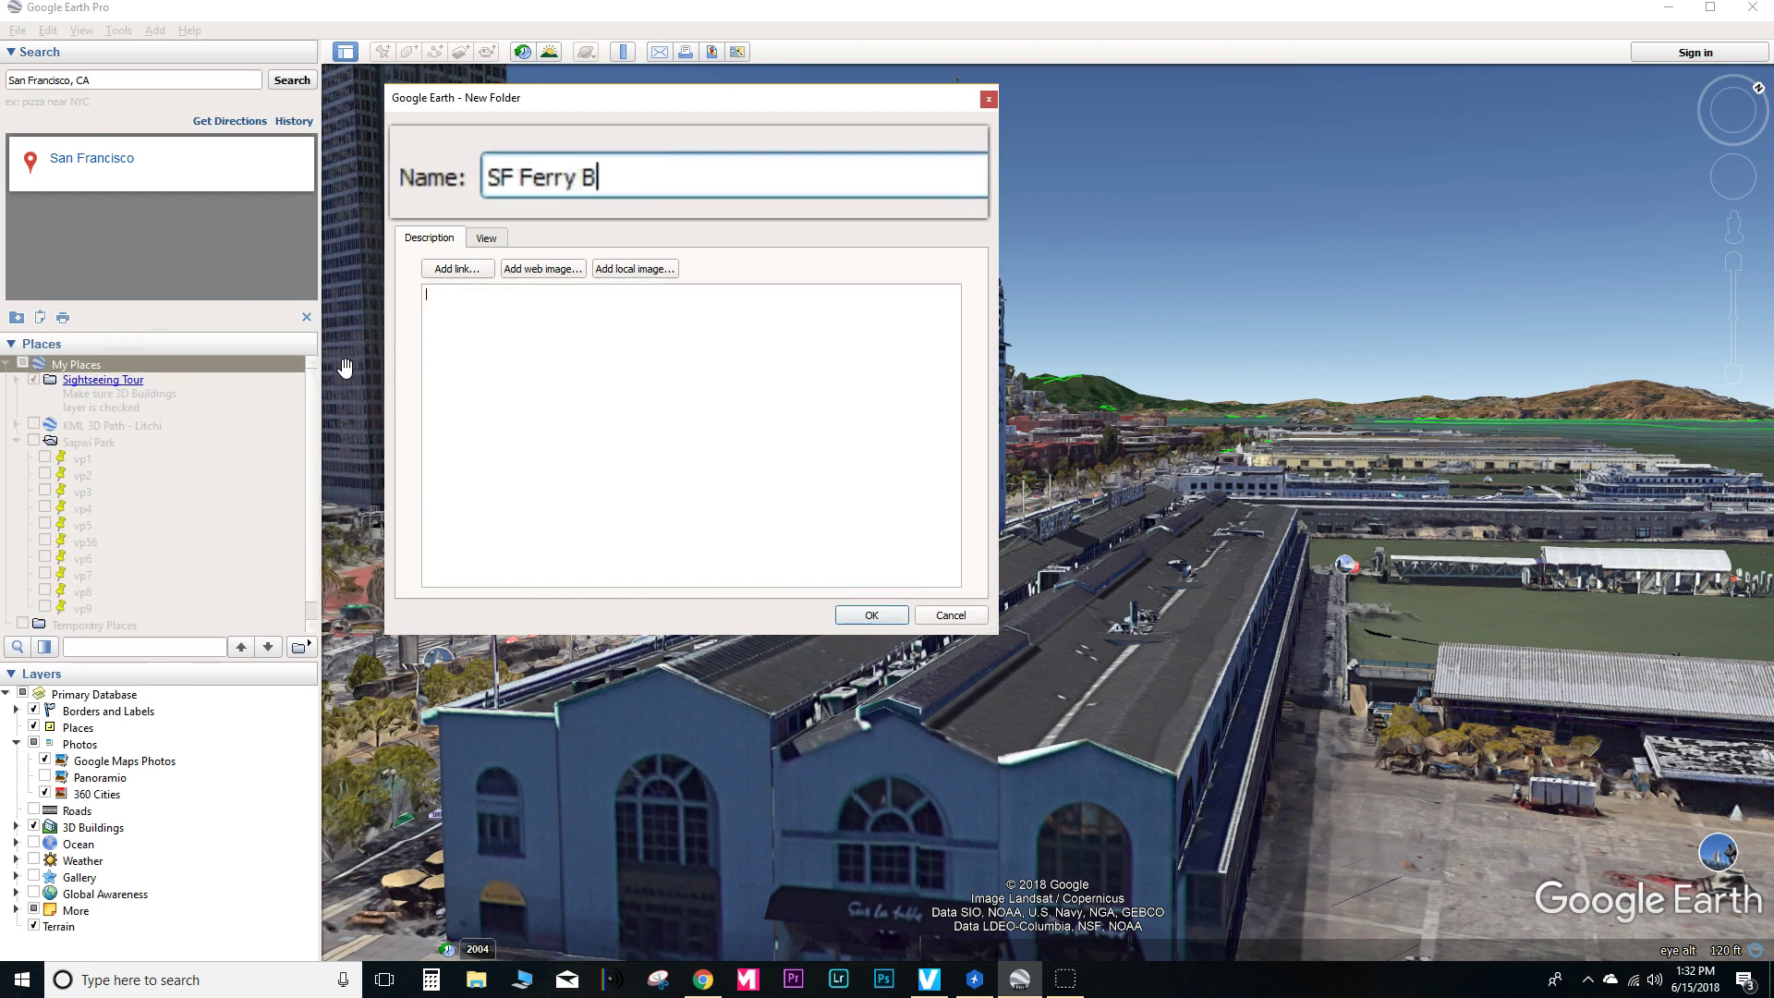
pyautogui.write('uilding')
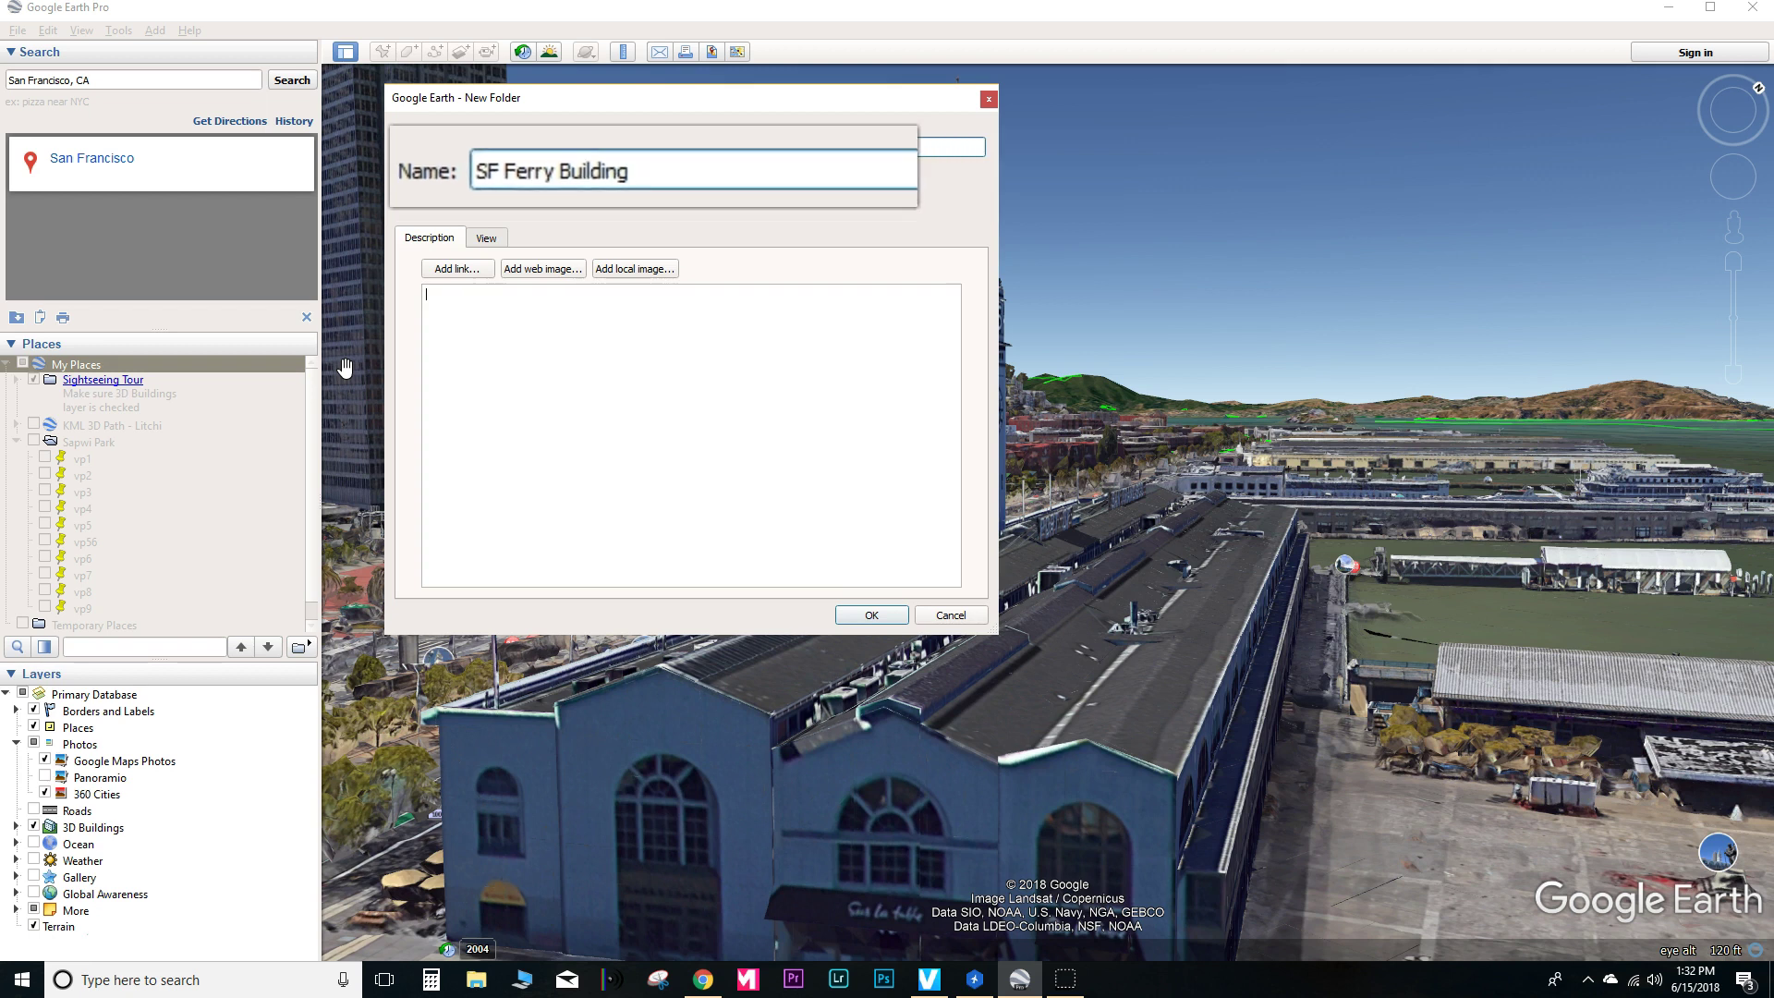
pyautogui.click(872, 615)
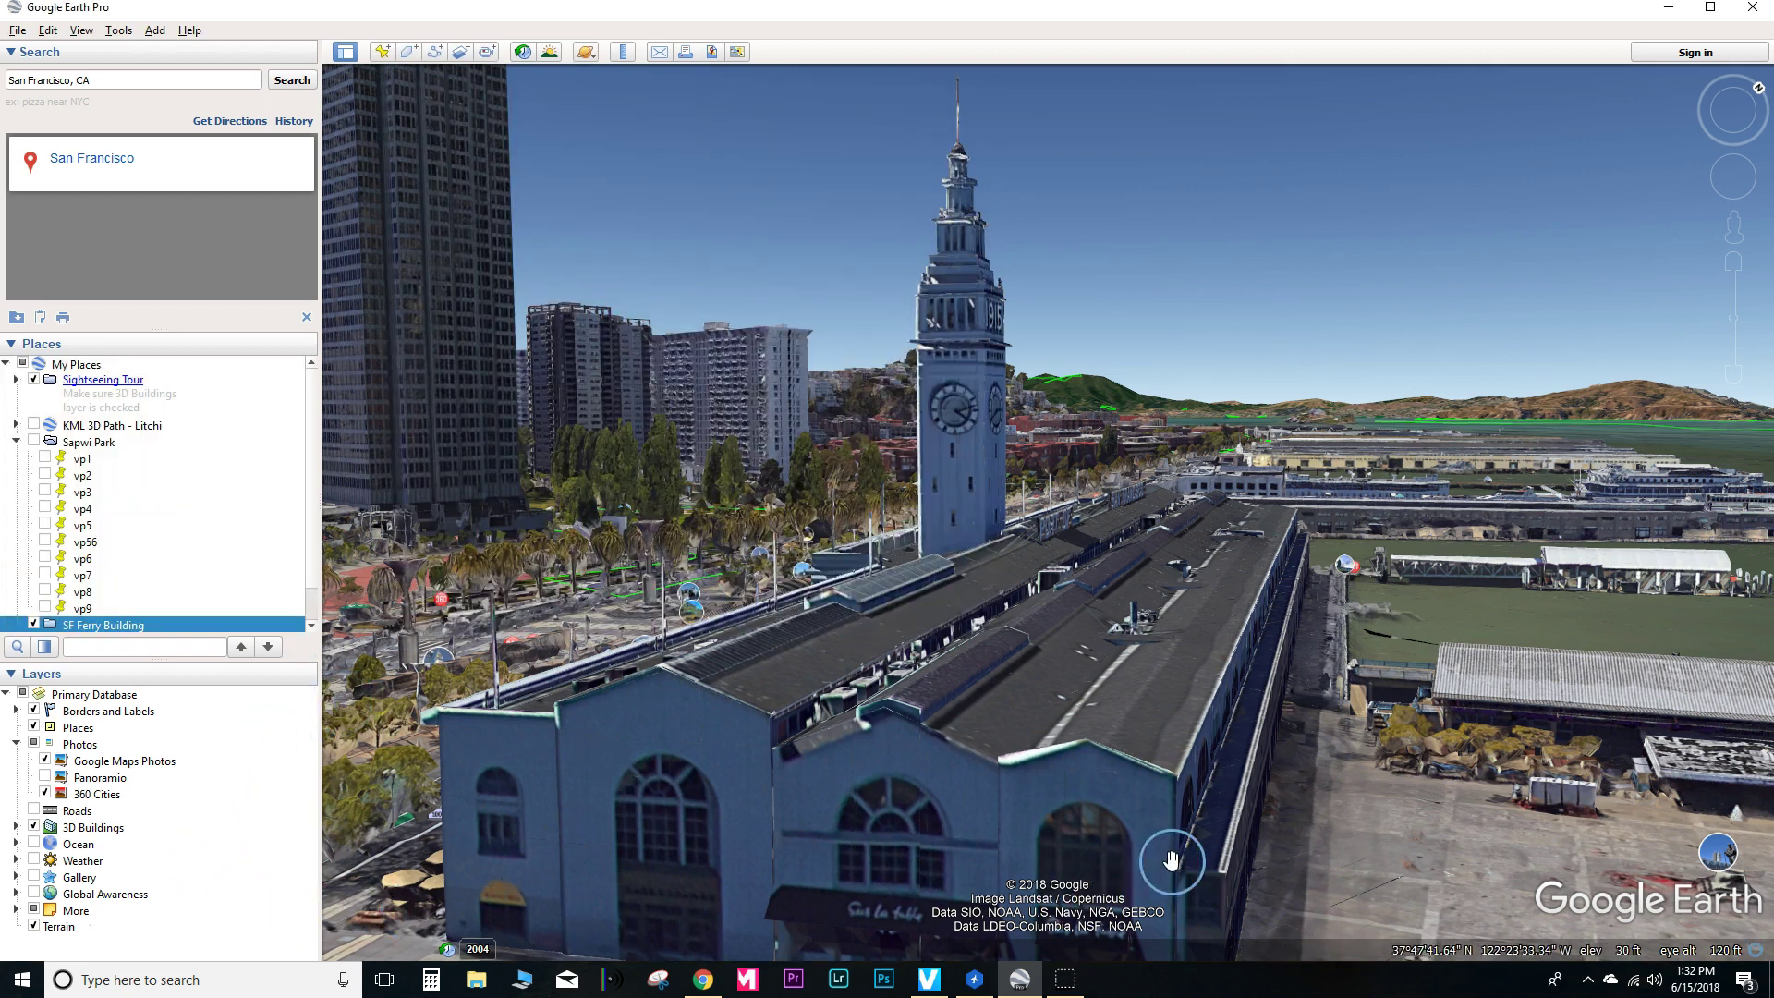
# Fly down to ground level and add placemark 'vp1 120-9=111' to the folder
pyautogui.doubleClick(1215, 846)
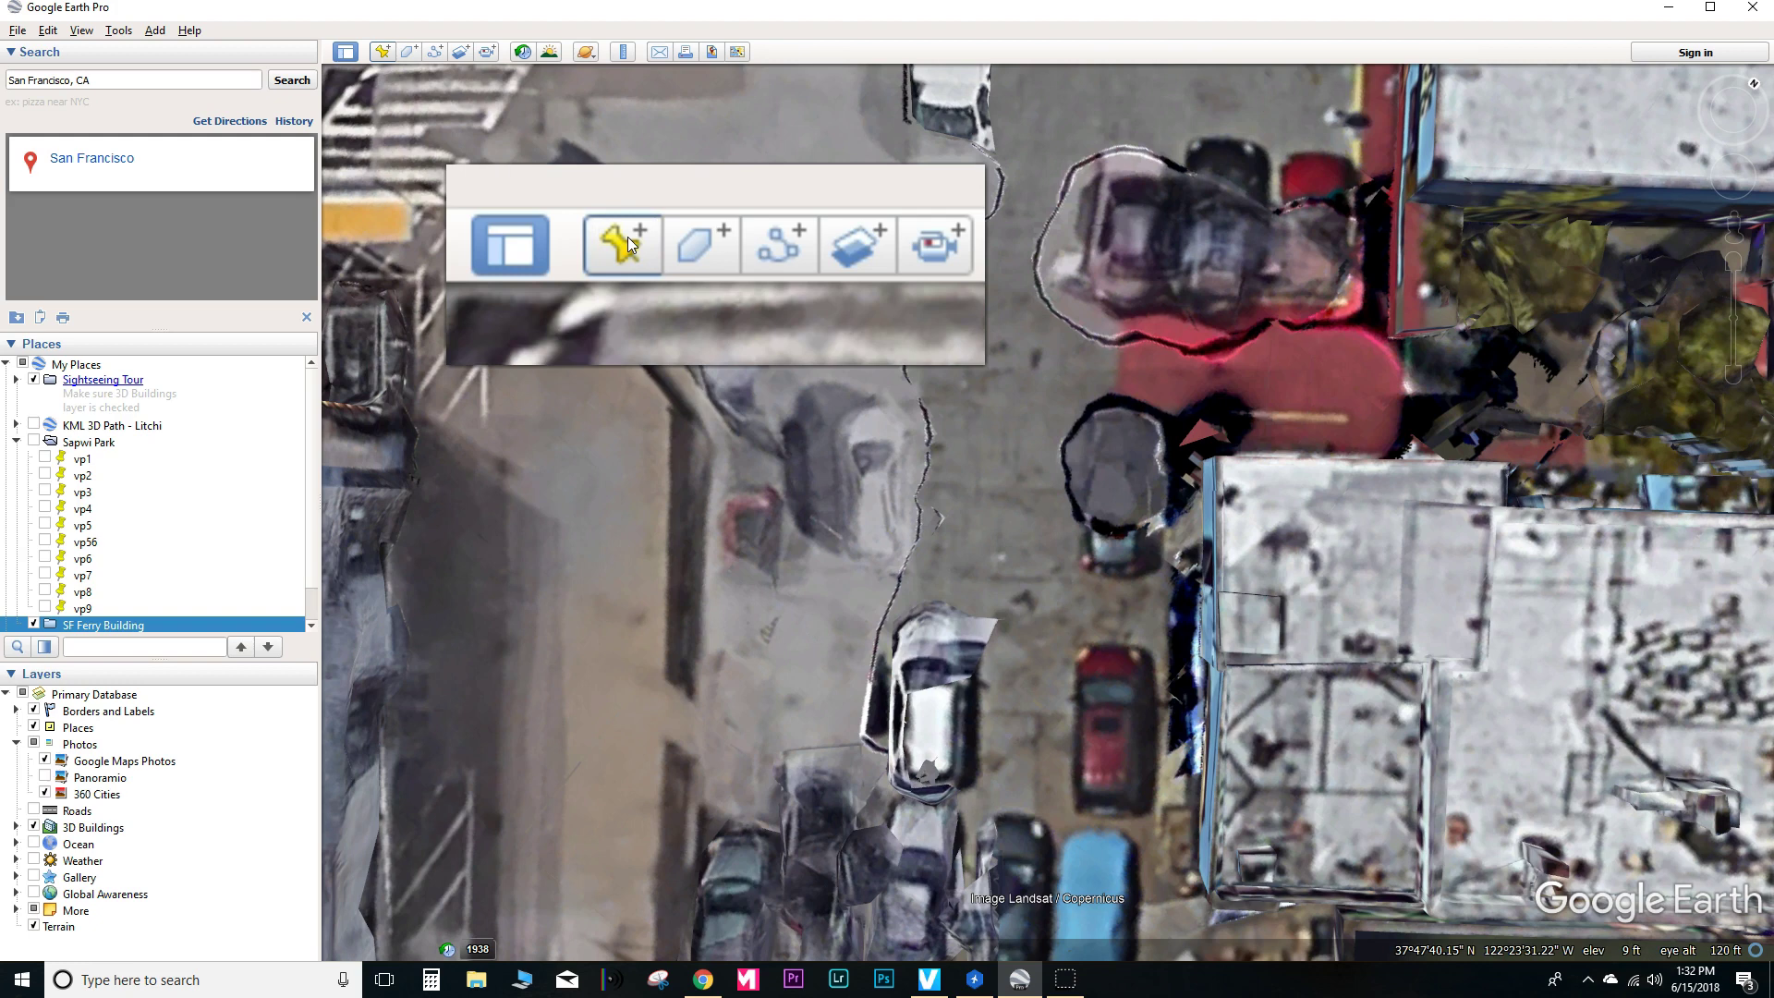
pyautogui.click(384, 53)
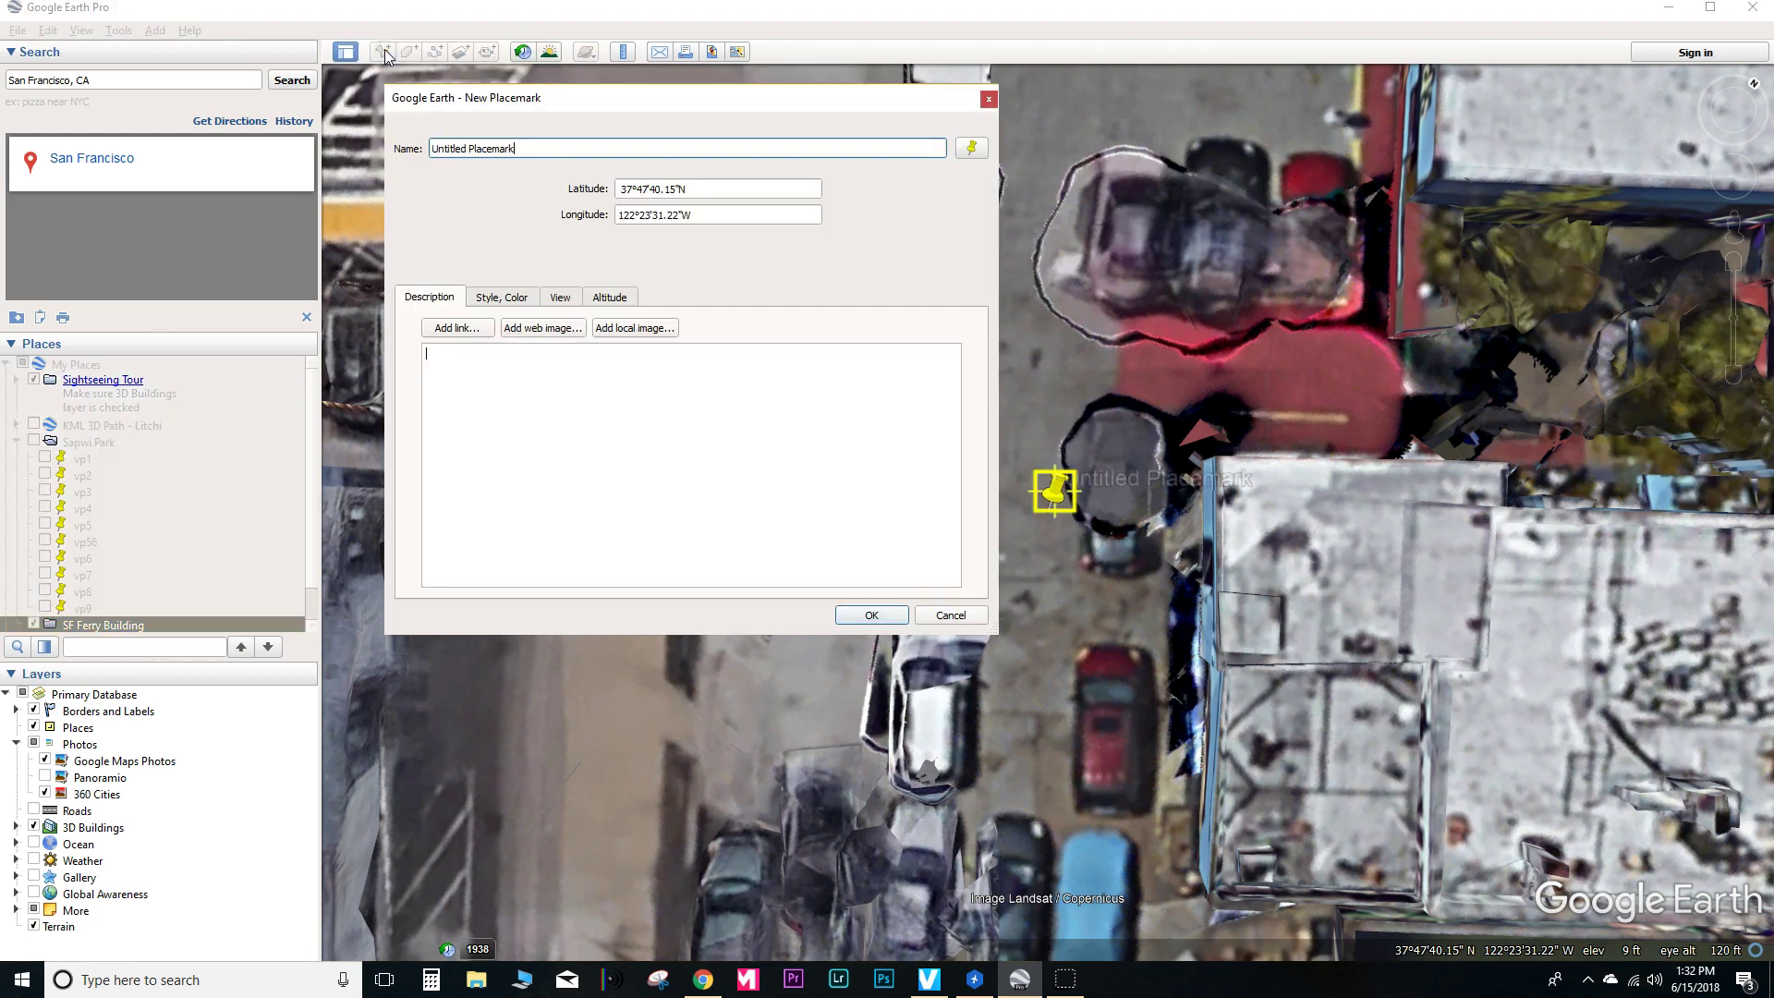
pyautogui.moveTo(535, 148); pyautogui.dragTo(428, 148)
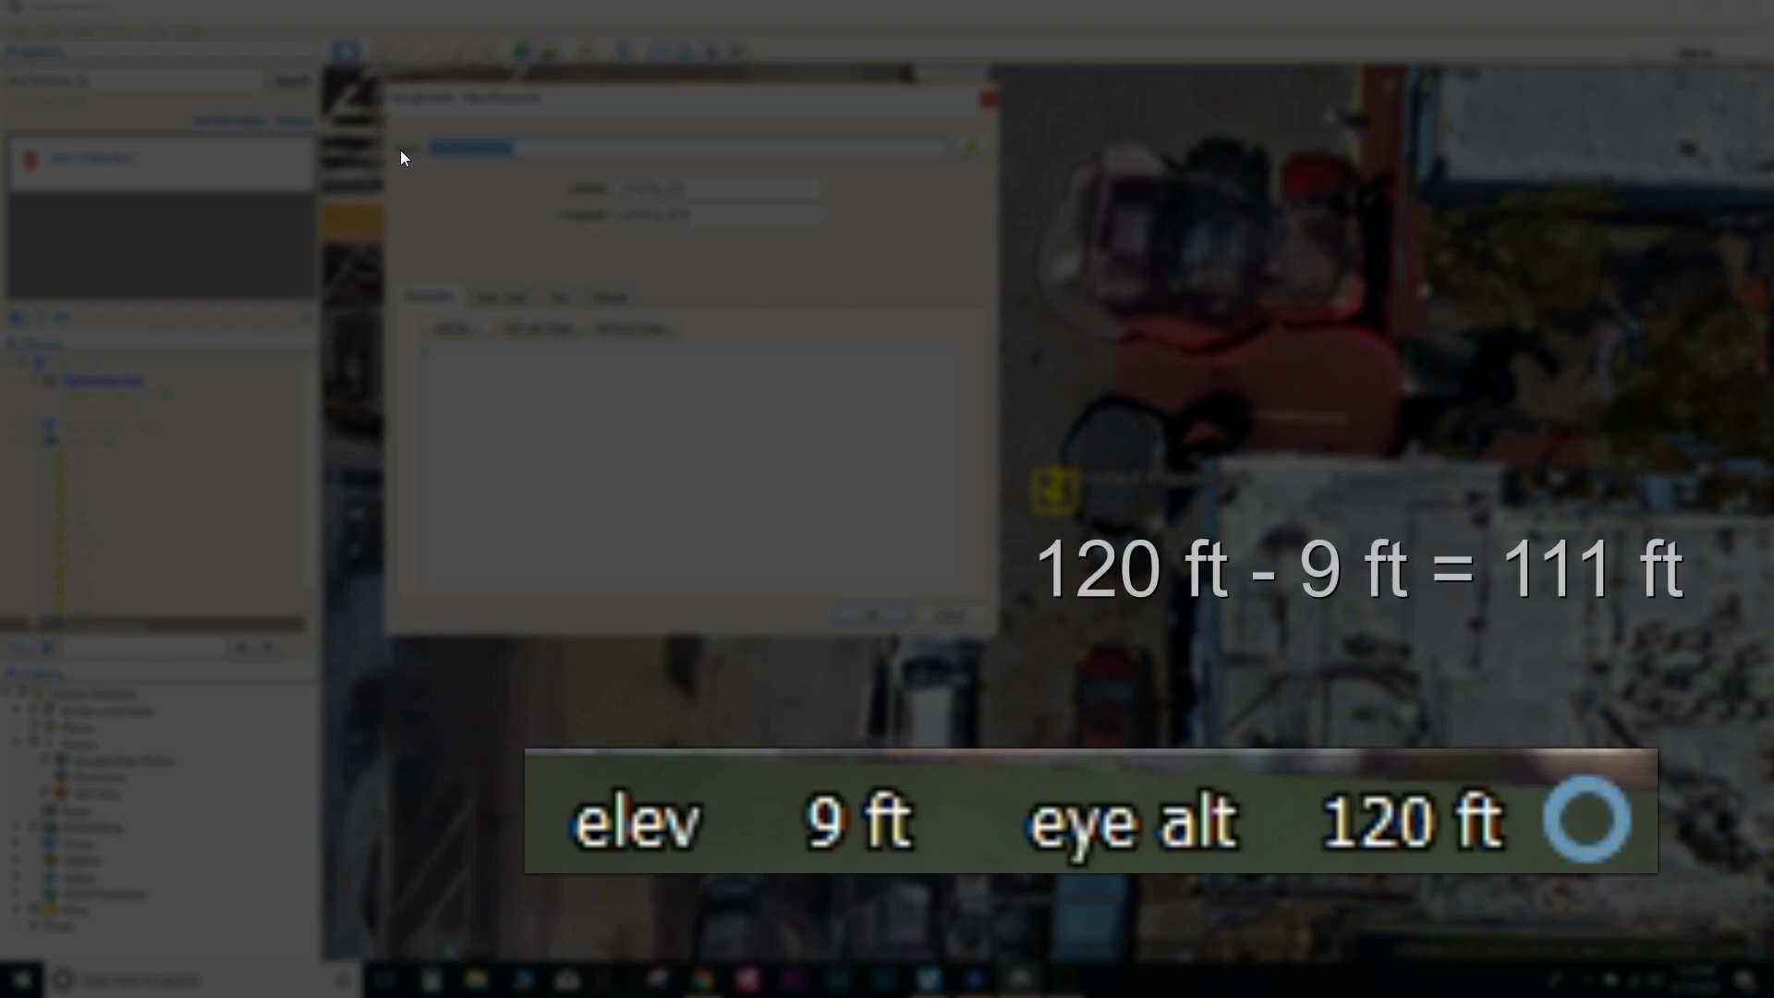
pyautogui.write('v')
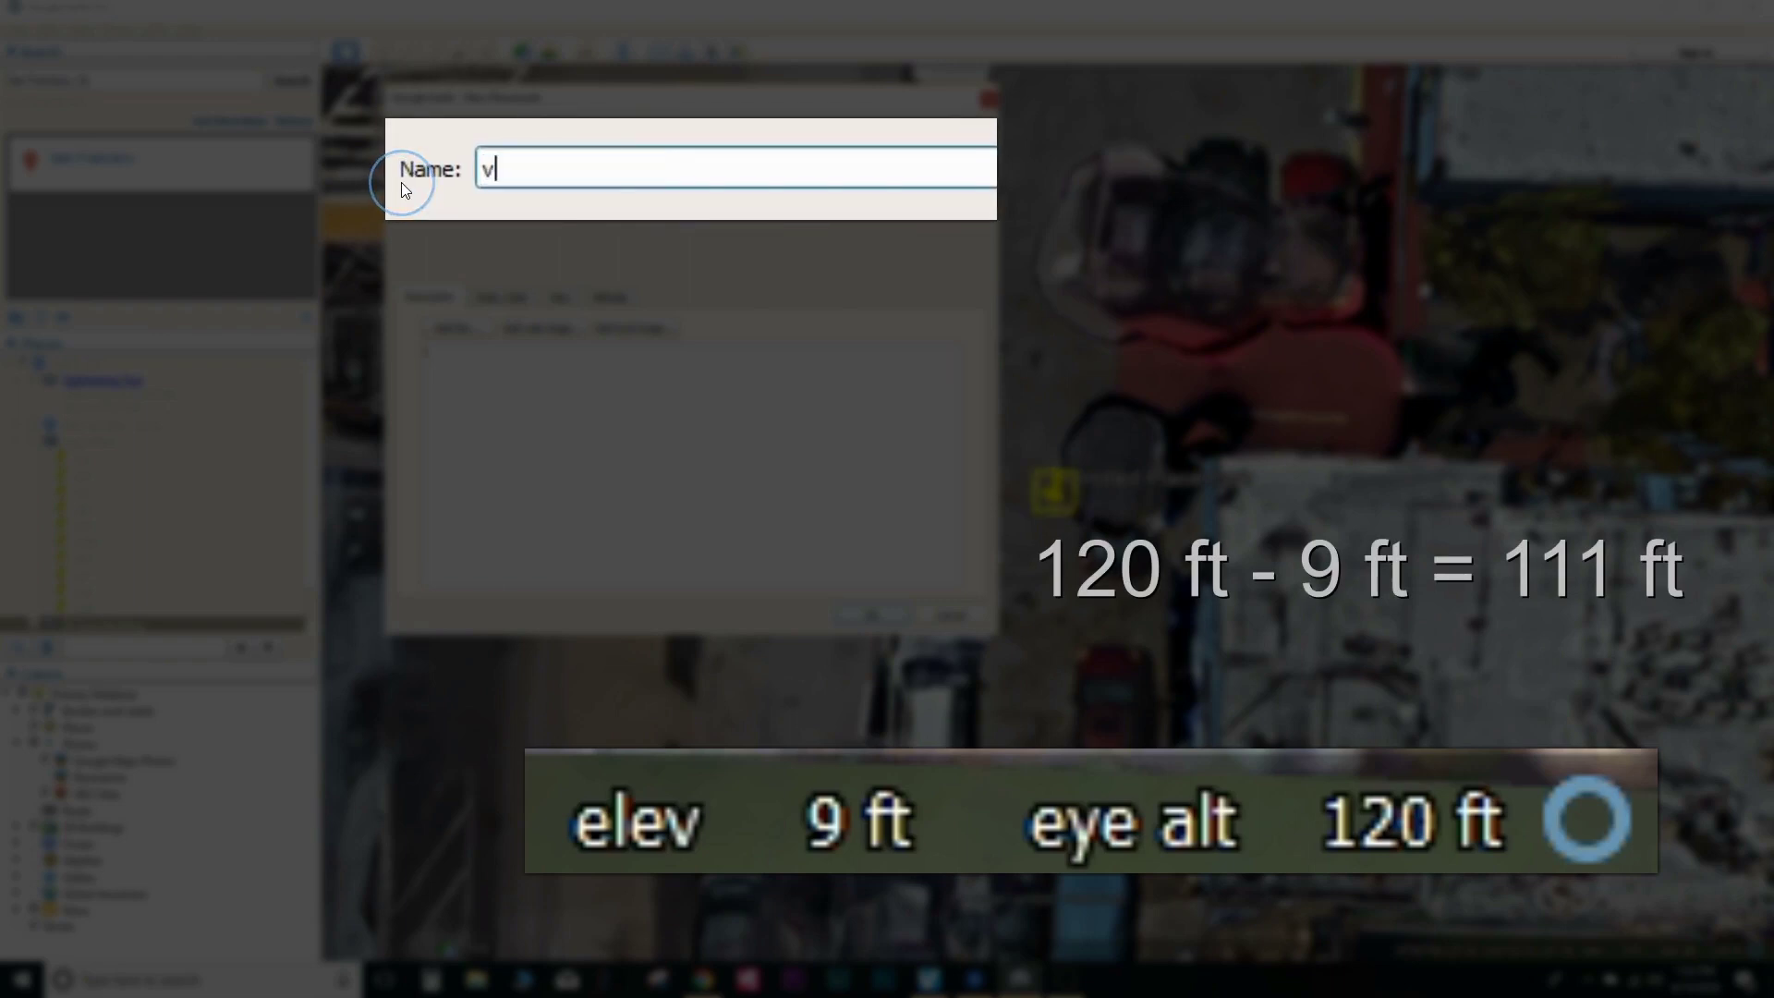
pyautogui.write('p1 ')
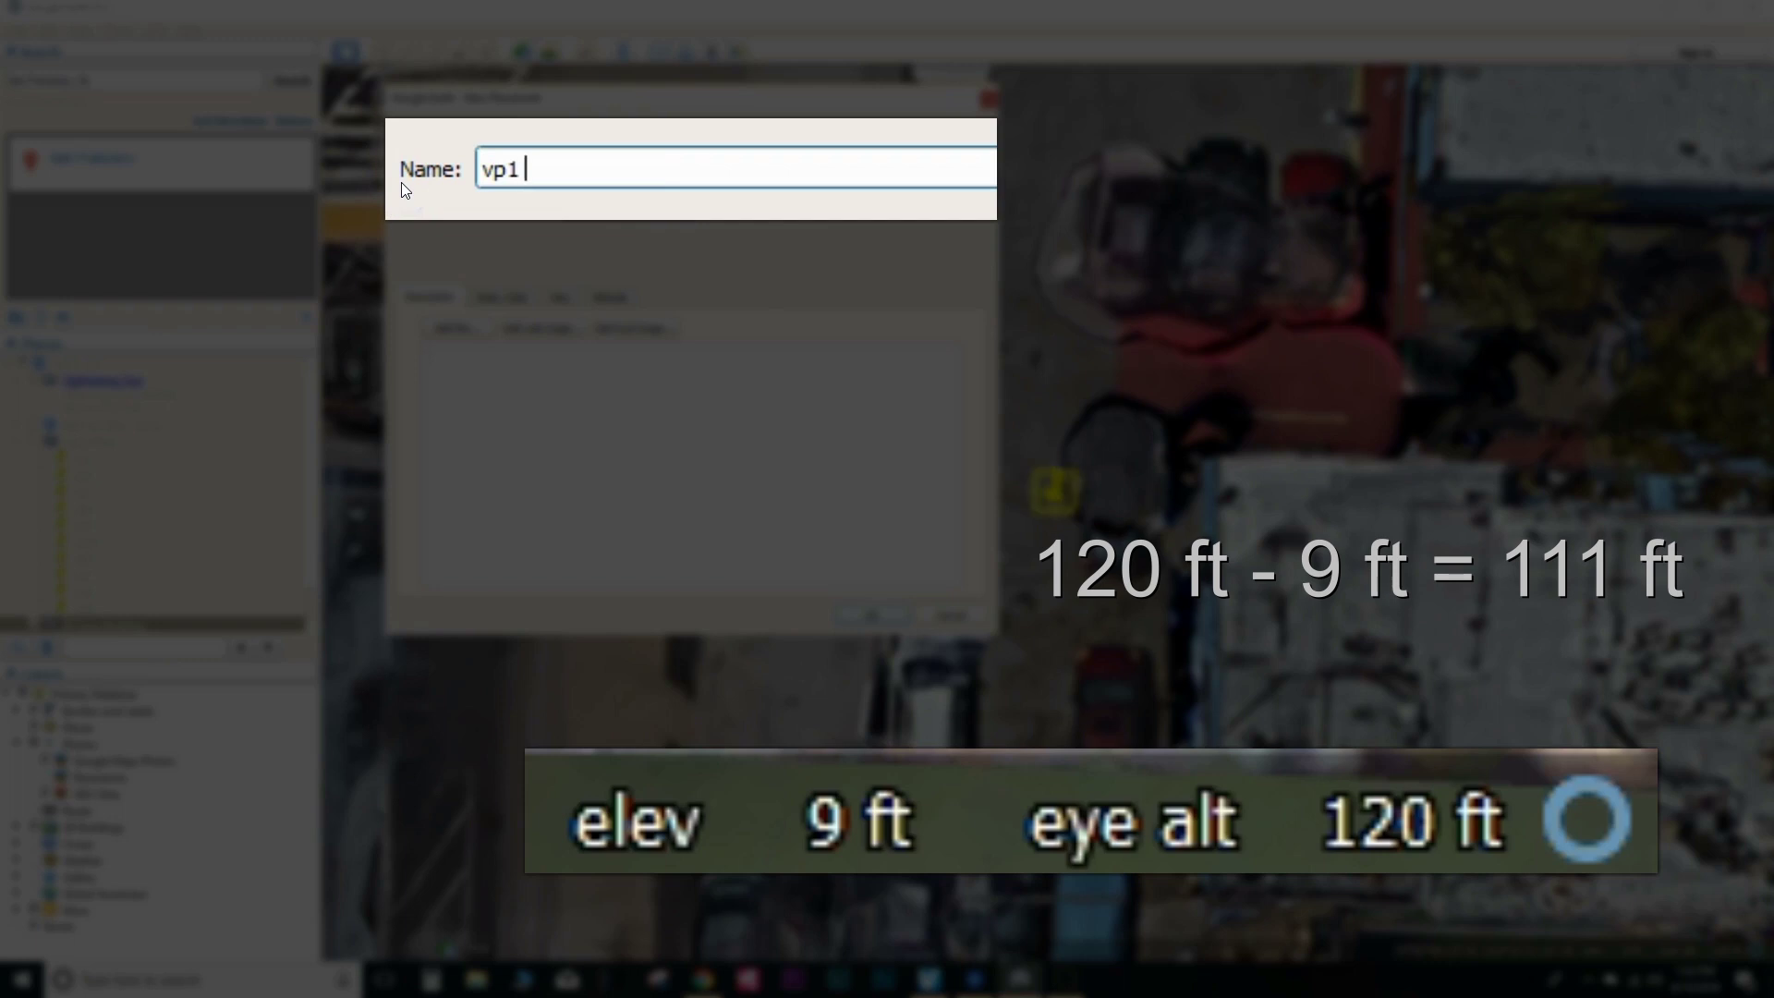
pyautogui.write('120-9=111')
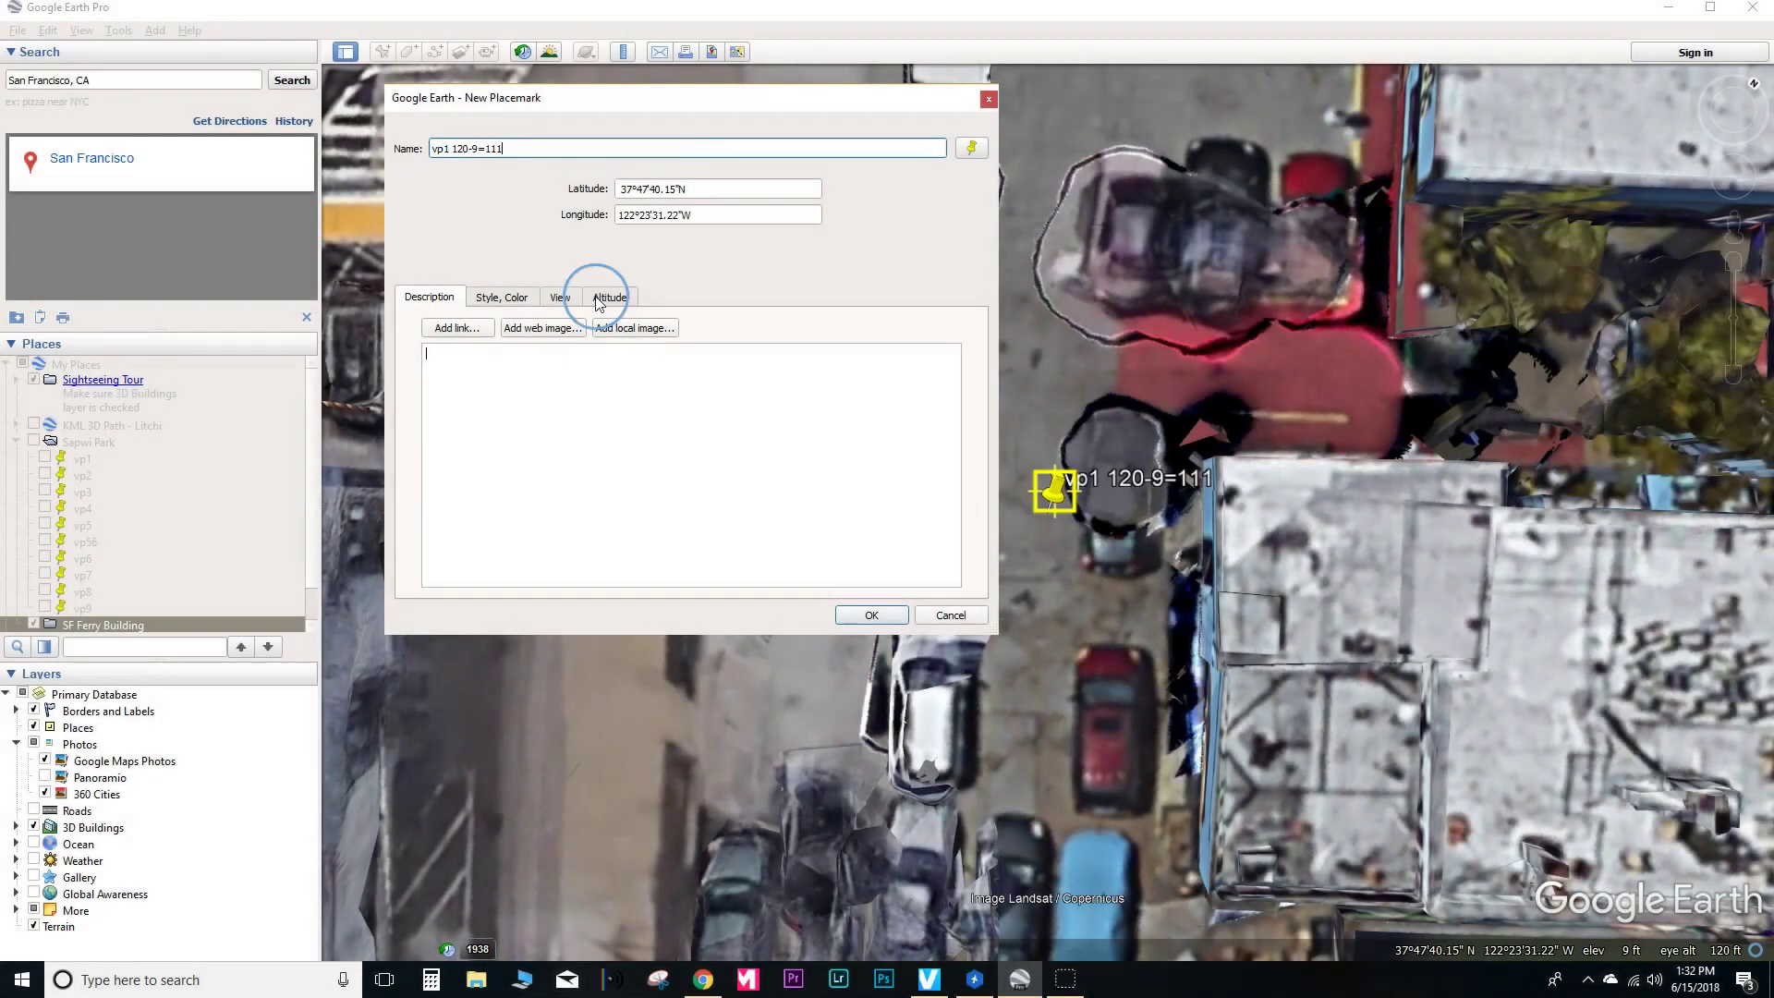
pyautogui.click(869, 615)
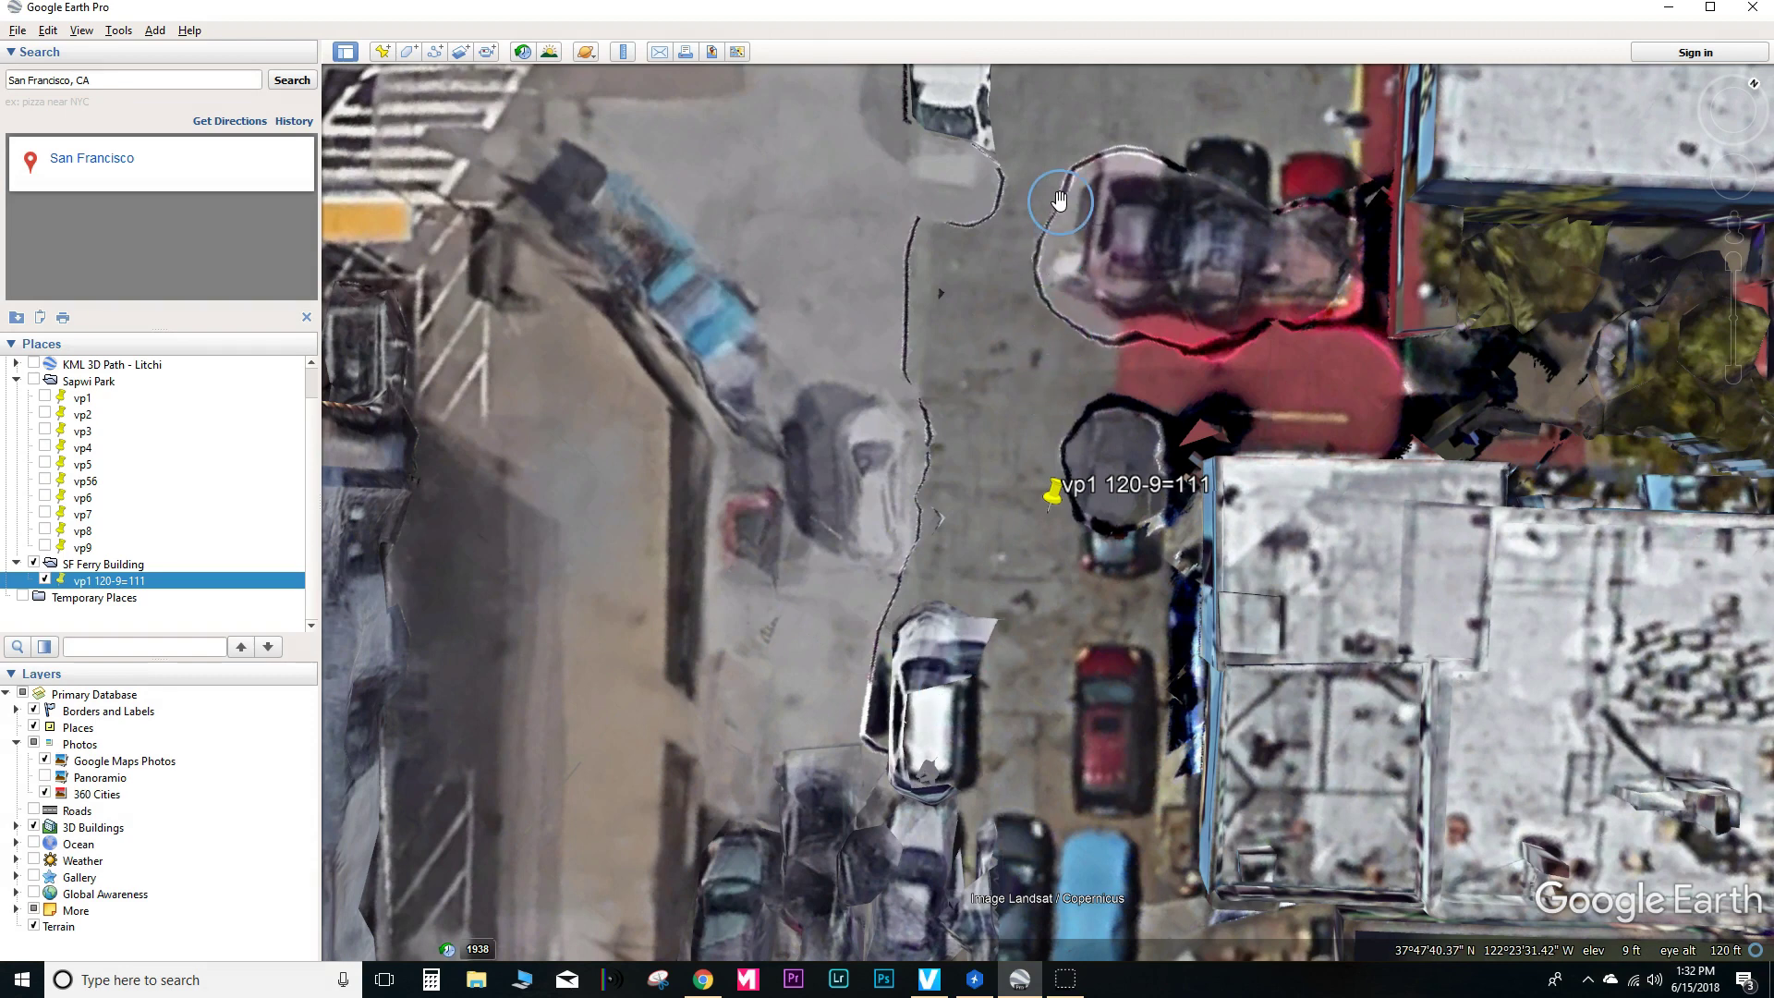
# Fly up to the clock tower and add placemark 'vp2' in front of it
pyautogui.keyDown('ctrl'); pyautogui.moveTo(1059, 200); pyautogui.dragTo(1049, 619); pyautogui.keyUp('ctrl')
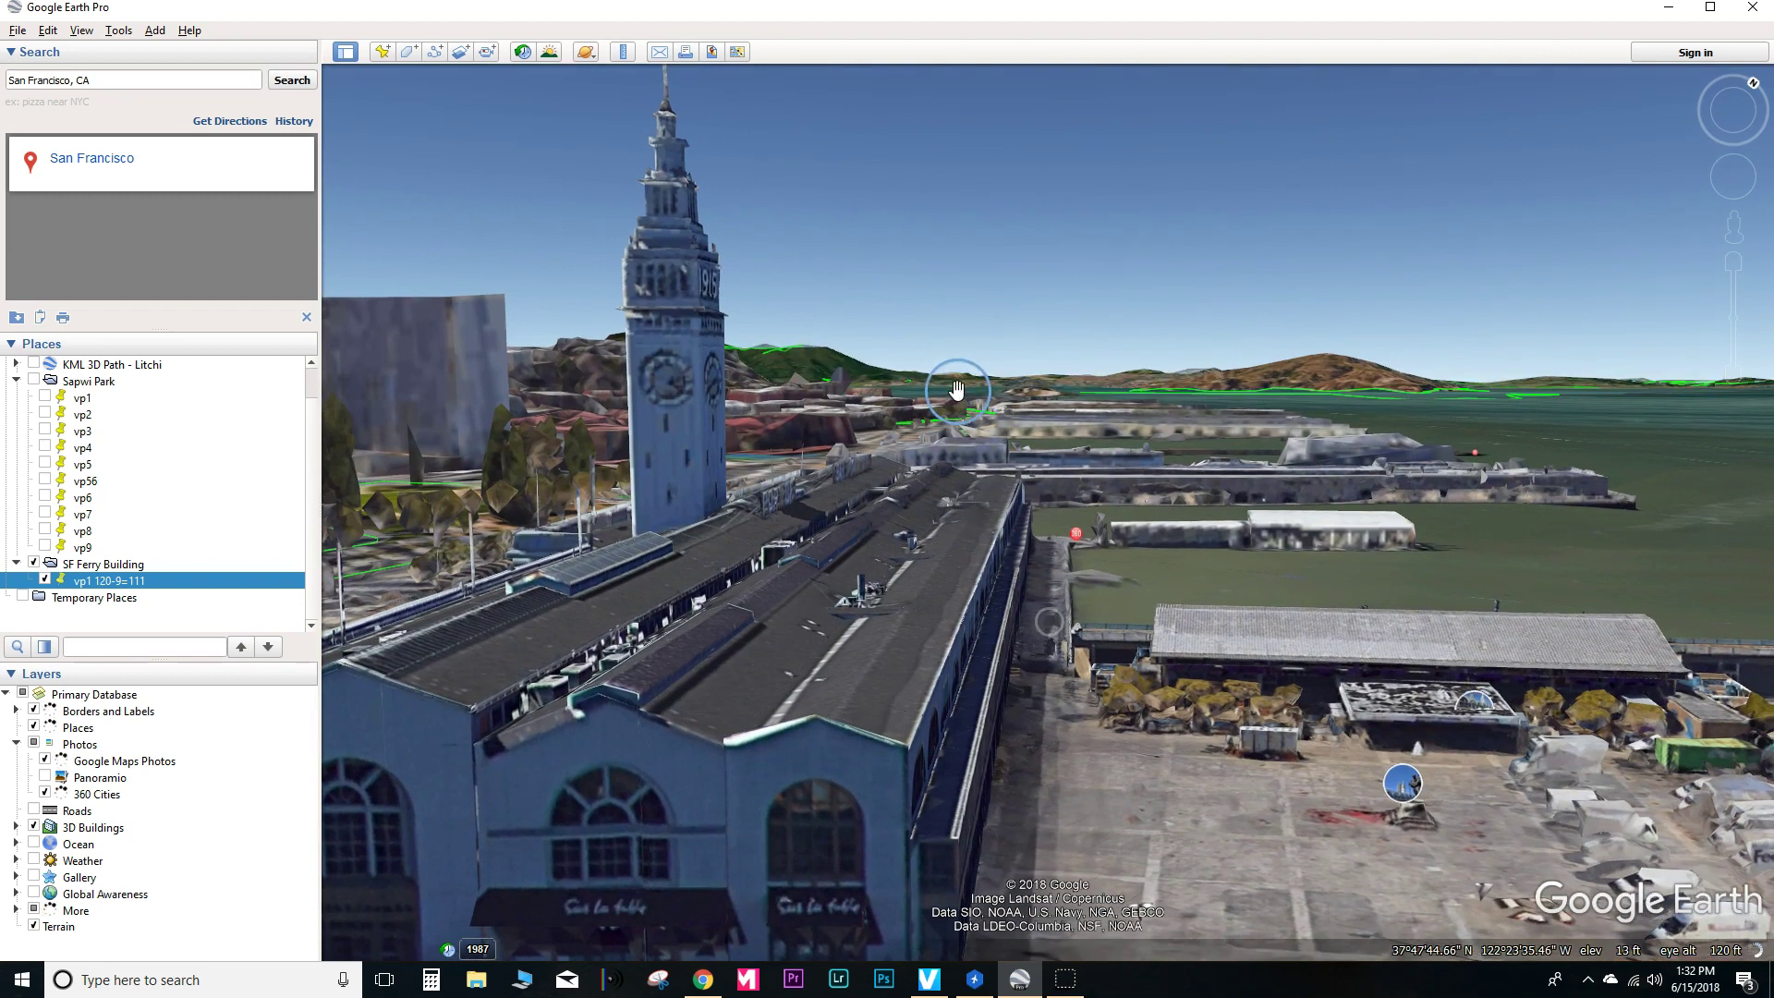
pyautogui.moveTo(966, 417); pyautogui.dragTo(964, 589)
pyautogui.keyDown('ctrl'); pyautogui.moveTo(487, 475); pyautogui.dragTo(1038, 502); pyautogui.keyUp('ctrl')
pyautogui.moveTo(1022, 692); pyautogui.dragTo(792, 674)
pyautogui.moveTo(766, 442); pyautogui.dragTo(1017, 461)
pyautogui.scroll(3, 1017, 468)
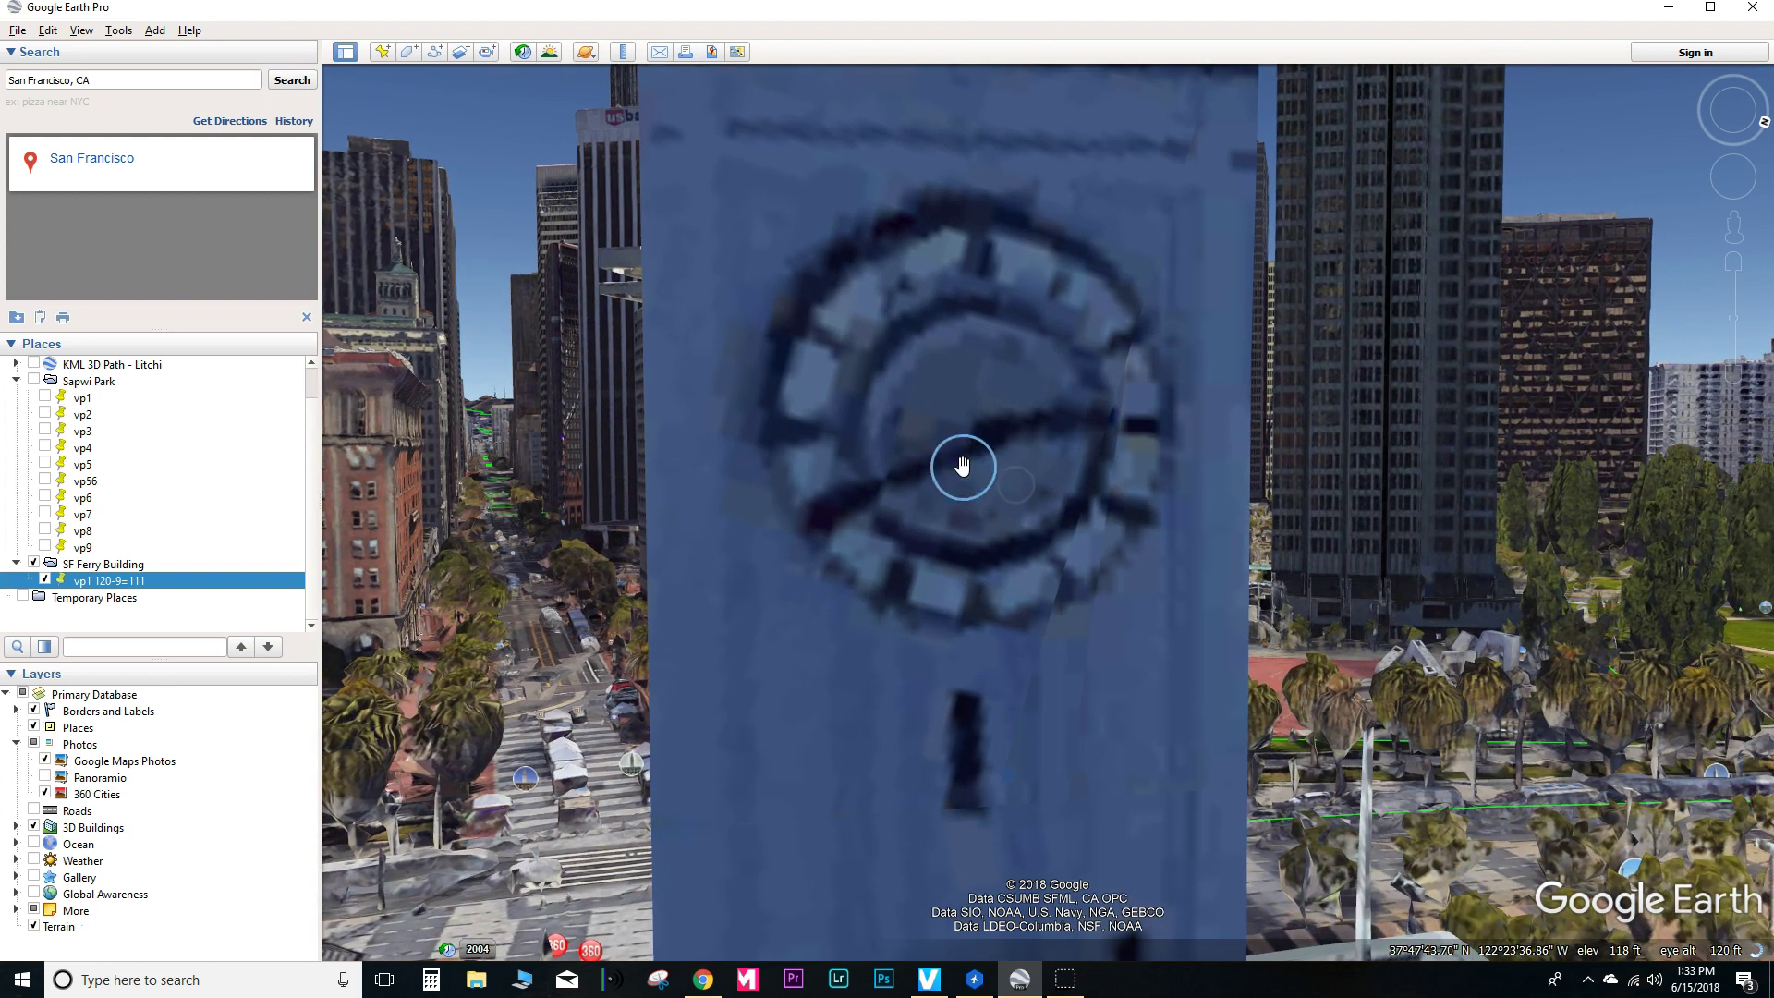
pyautogui.click(377, 58)
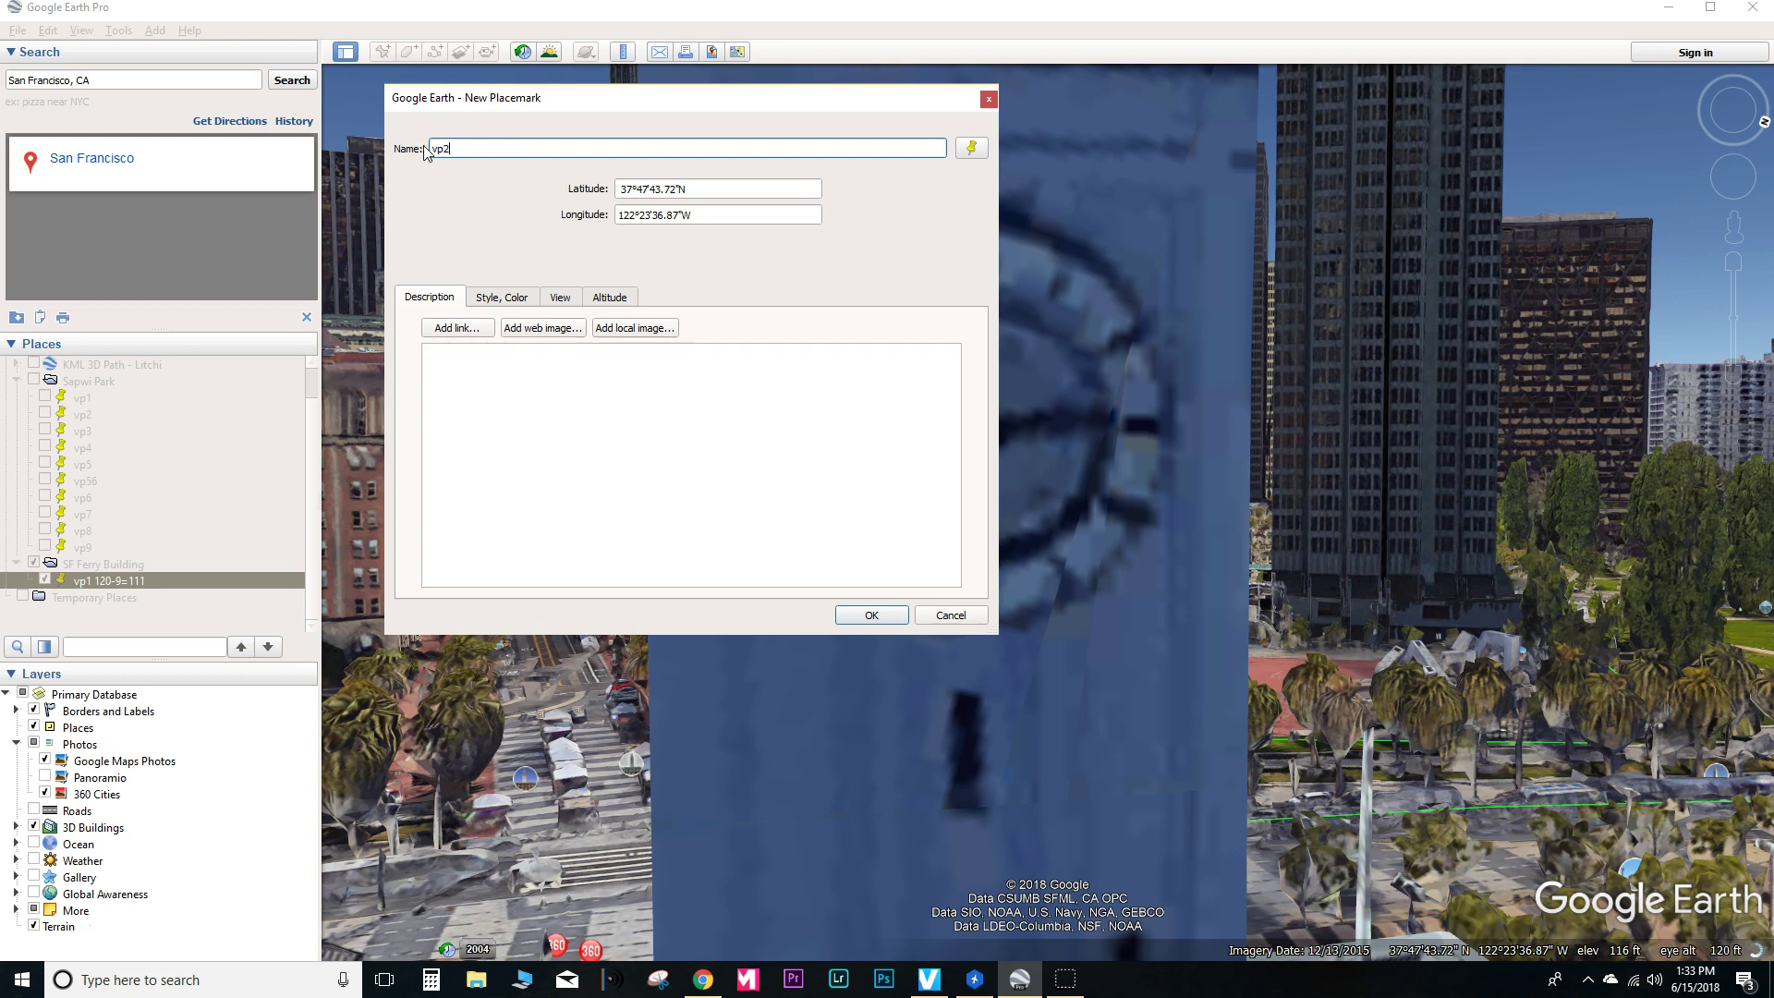
pyautogui.click(892, 615)
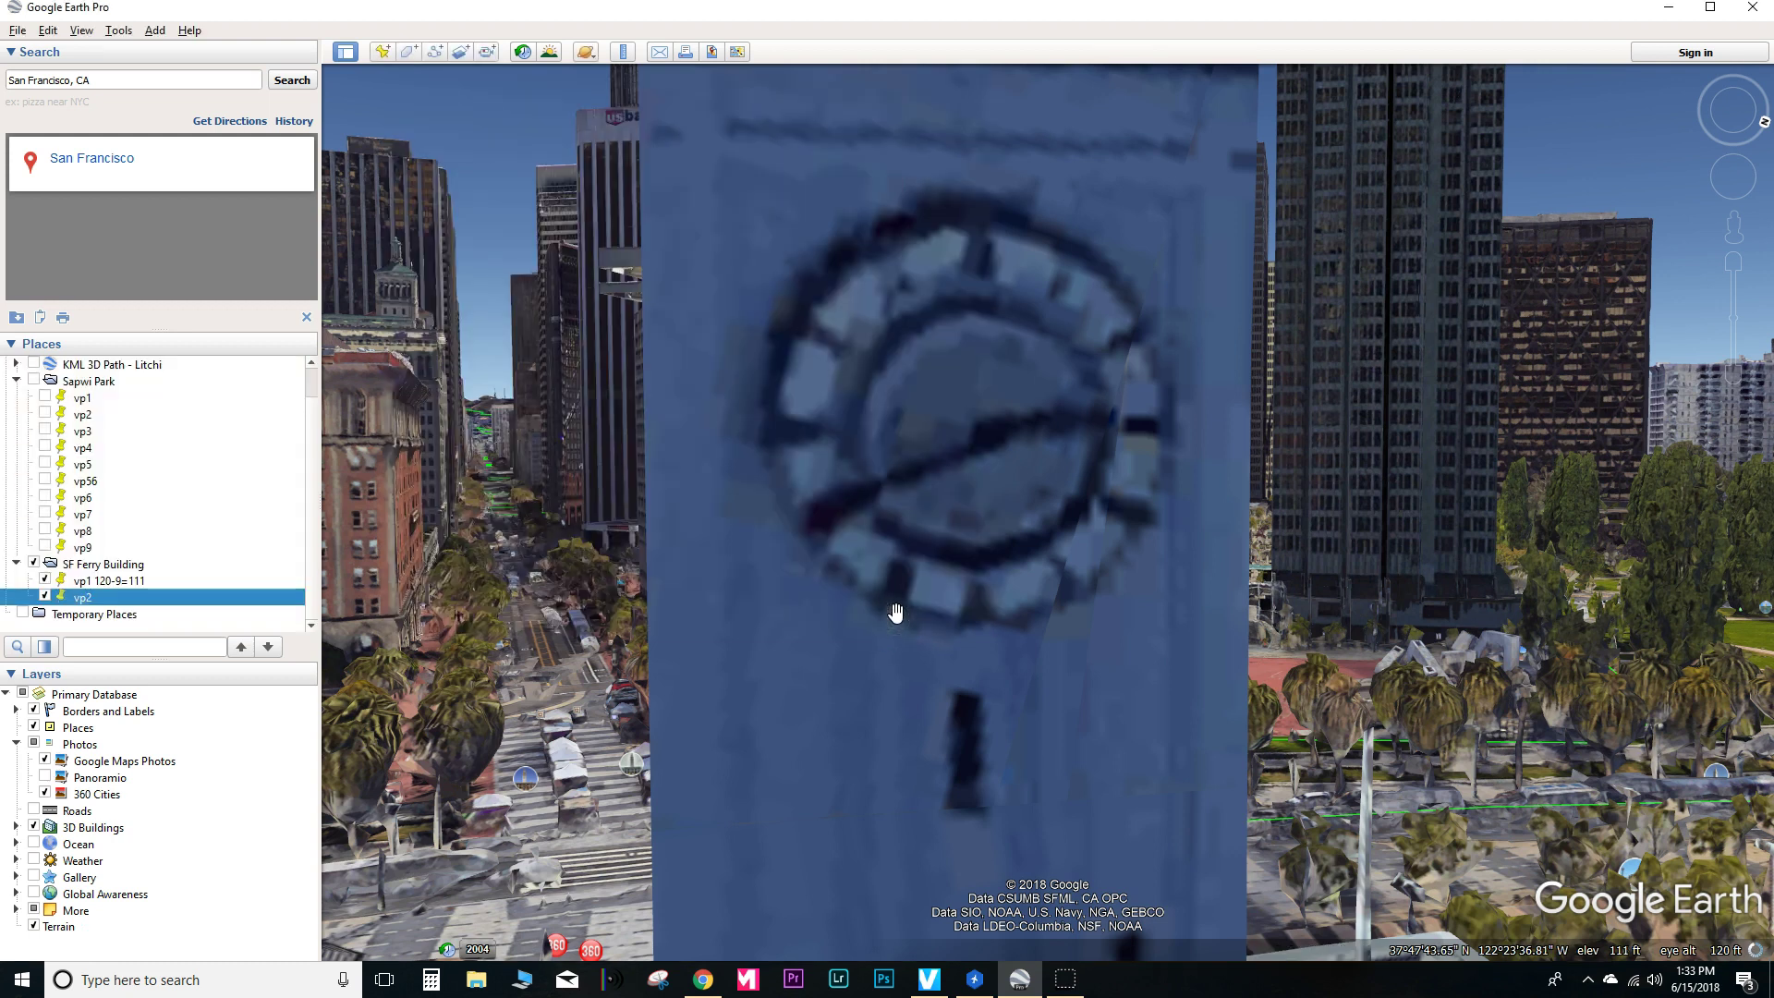
# Pull back over the arches and add placemark 'vp3' above the roof
pyautogui.moveTo(988, 790); pyautogui.dragTo(896, 582)
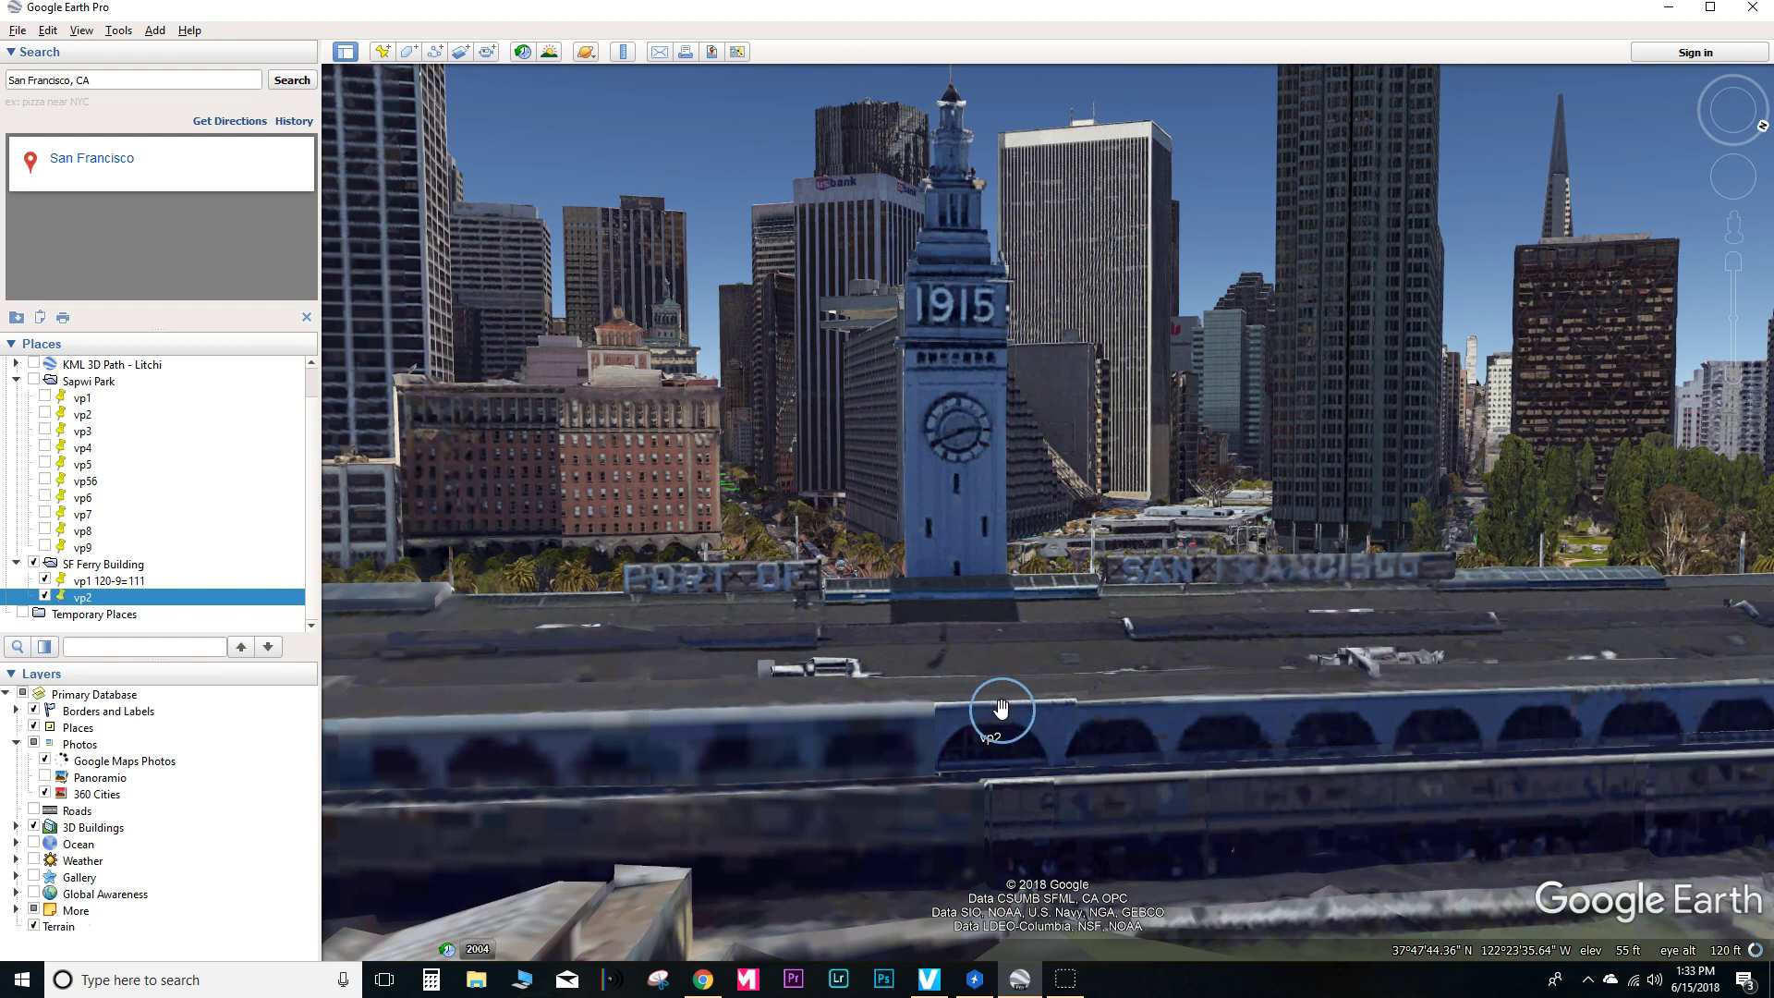
pyautogui.moveTo(998, 712); pyautogui.dragTo(966, 641)
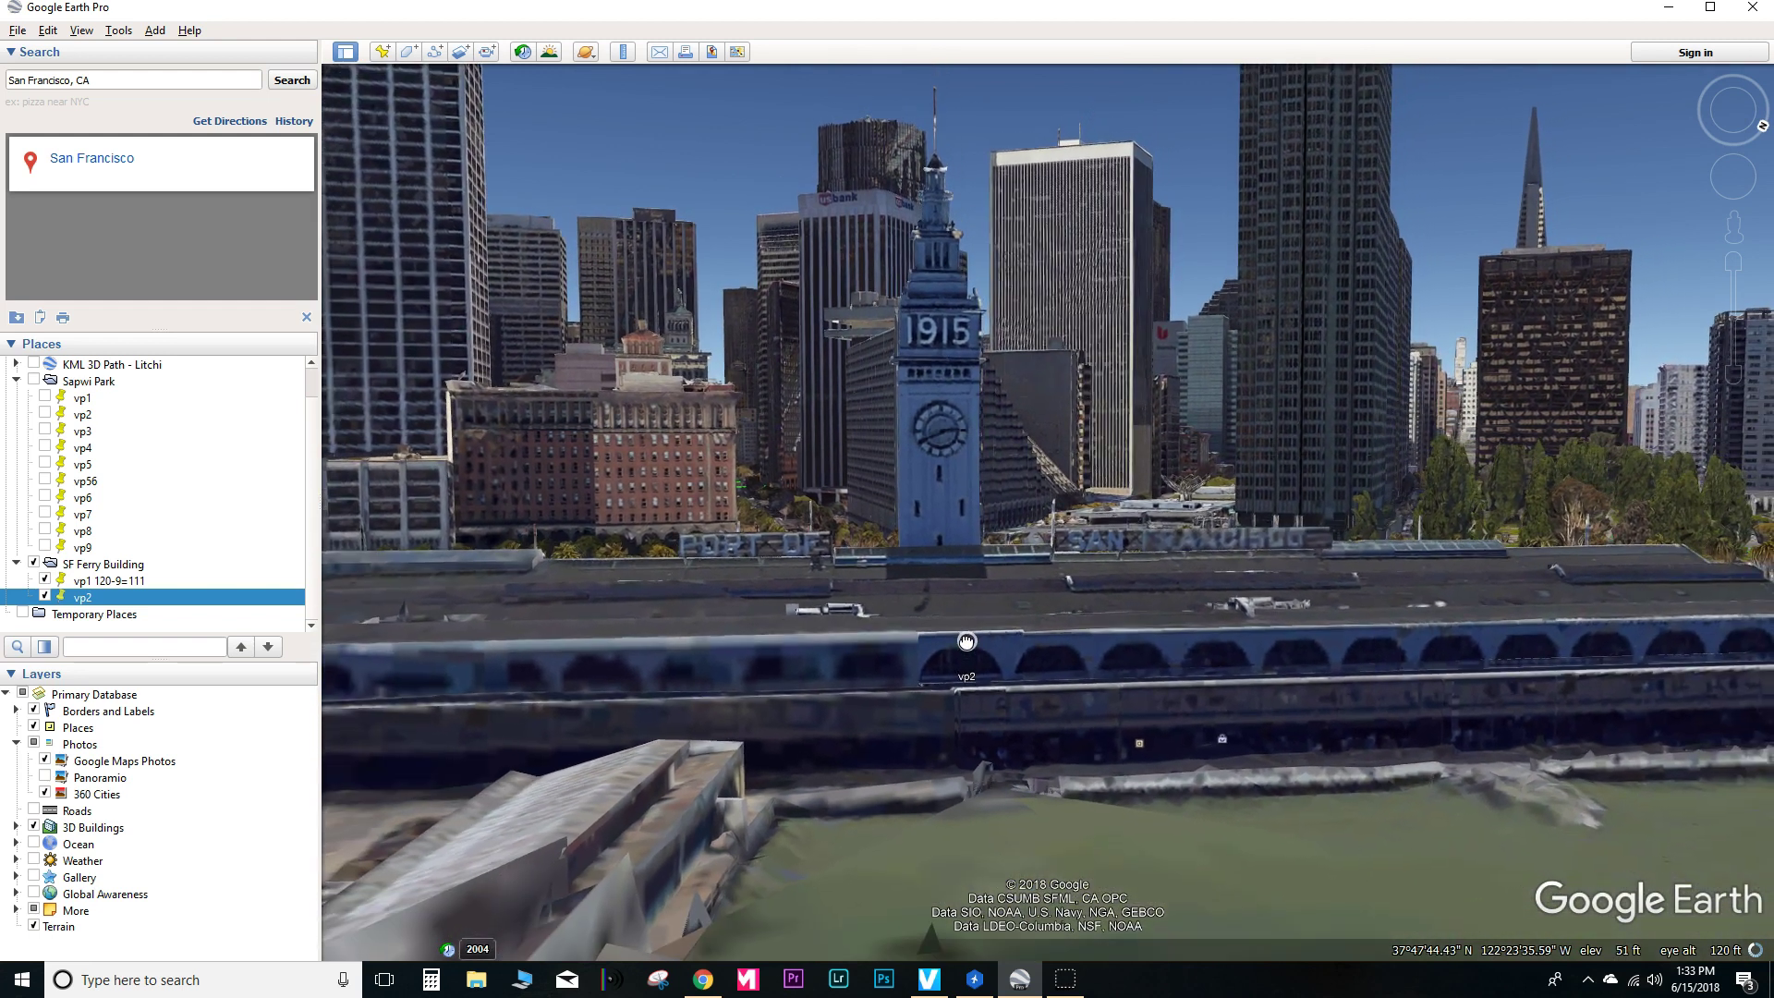
pyautogui.click(382, 51)
pyautogui.moveTo(517, 146); pyautogui.dragTo(426, 148)
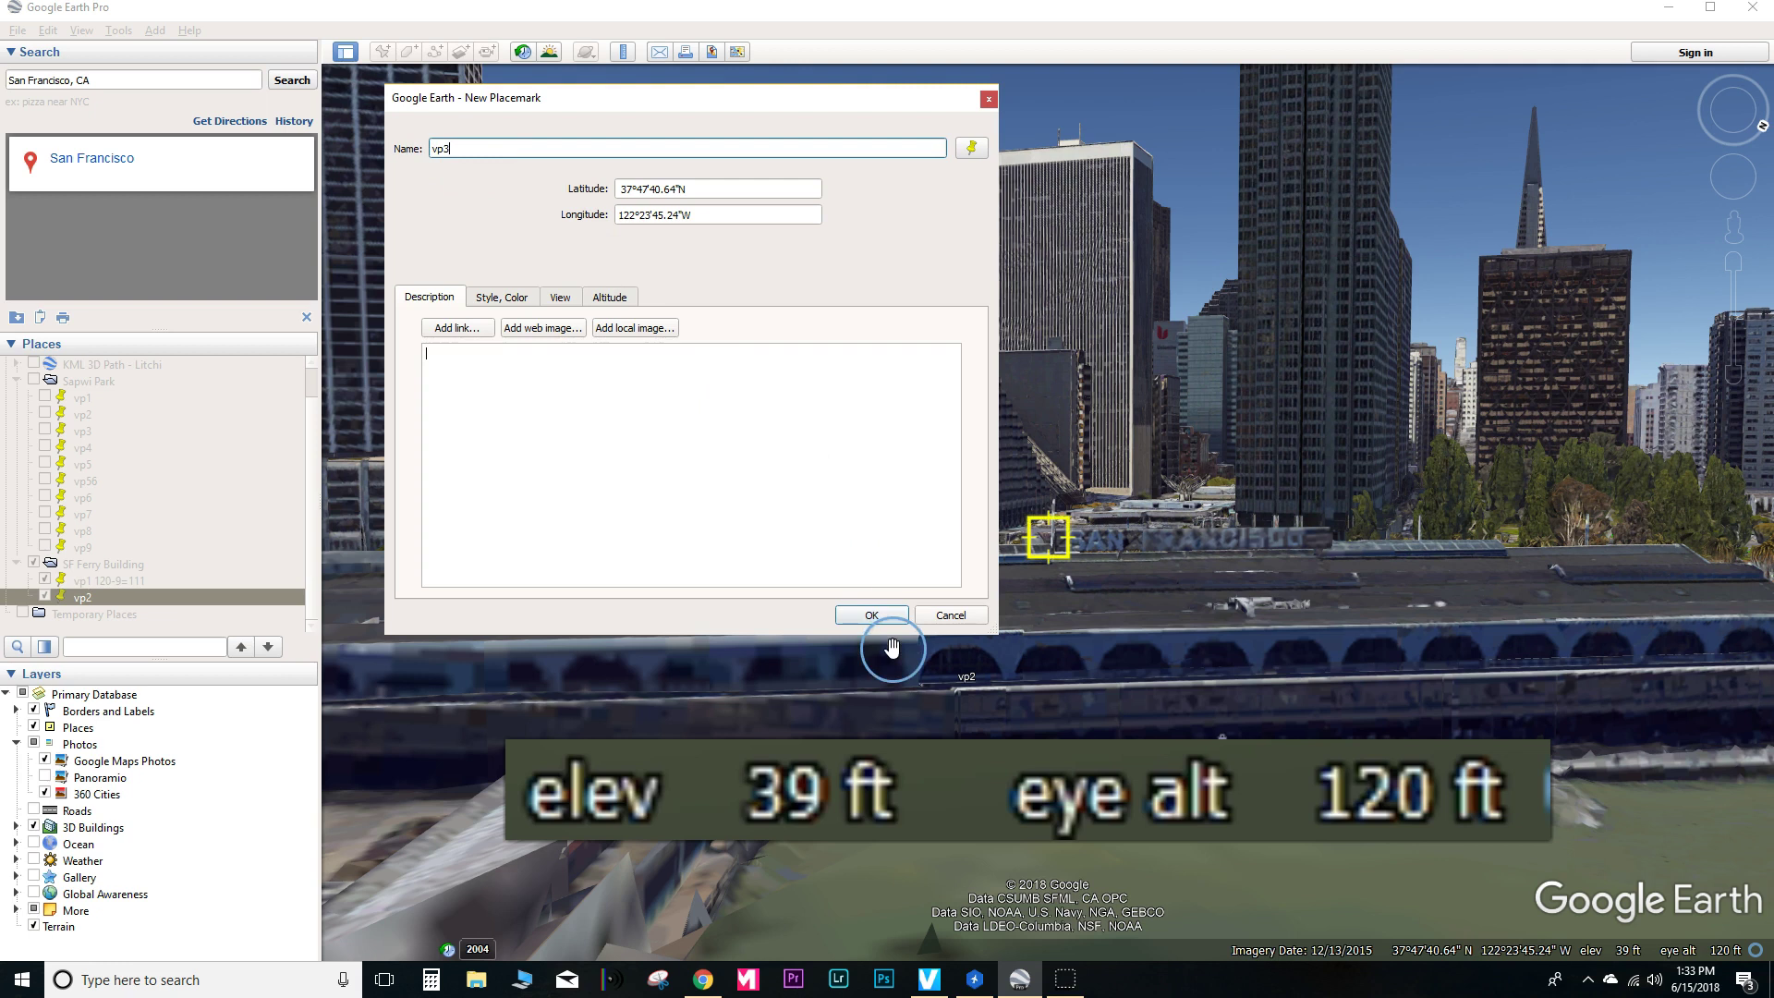
pyautogui.click(873, 614)
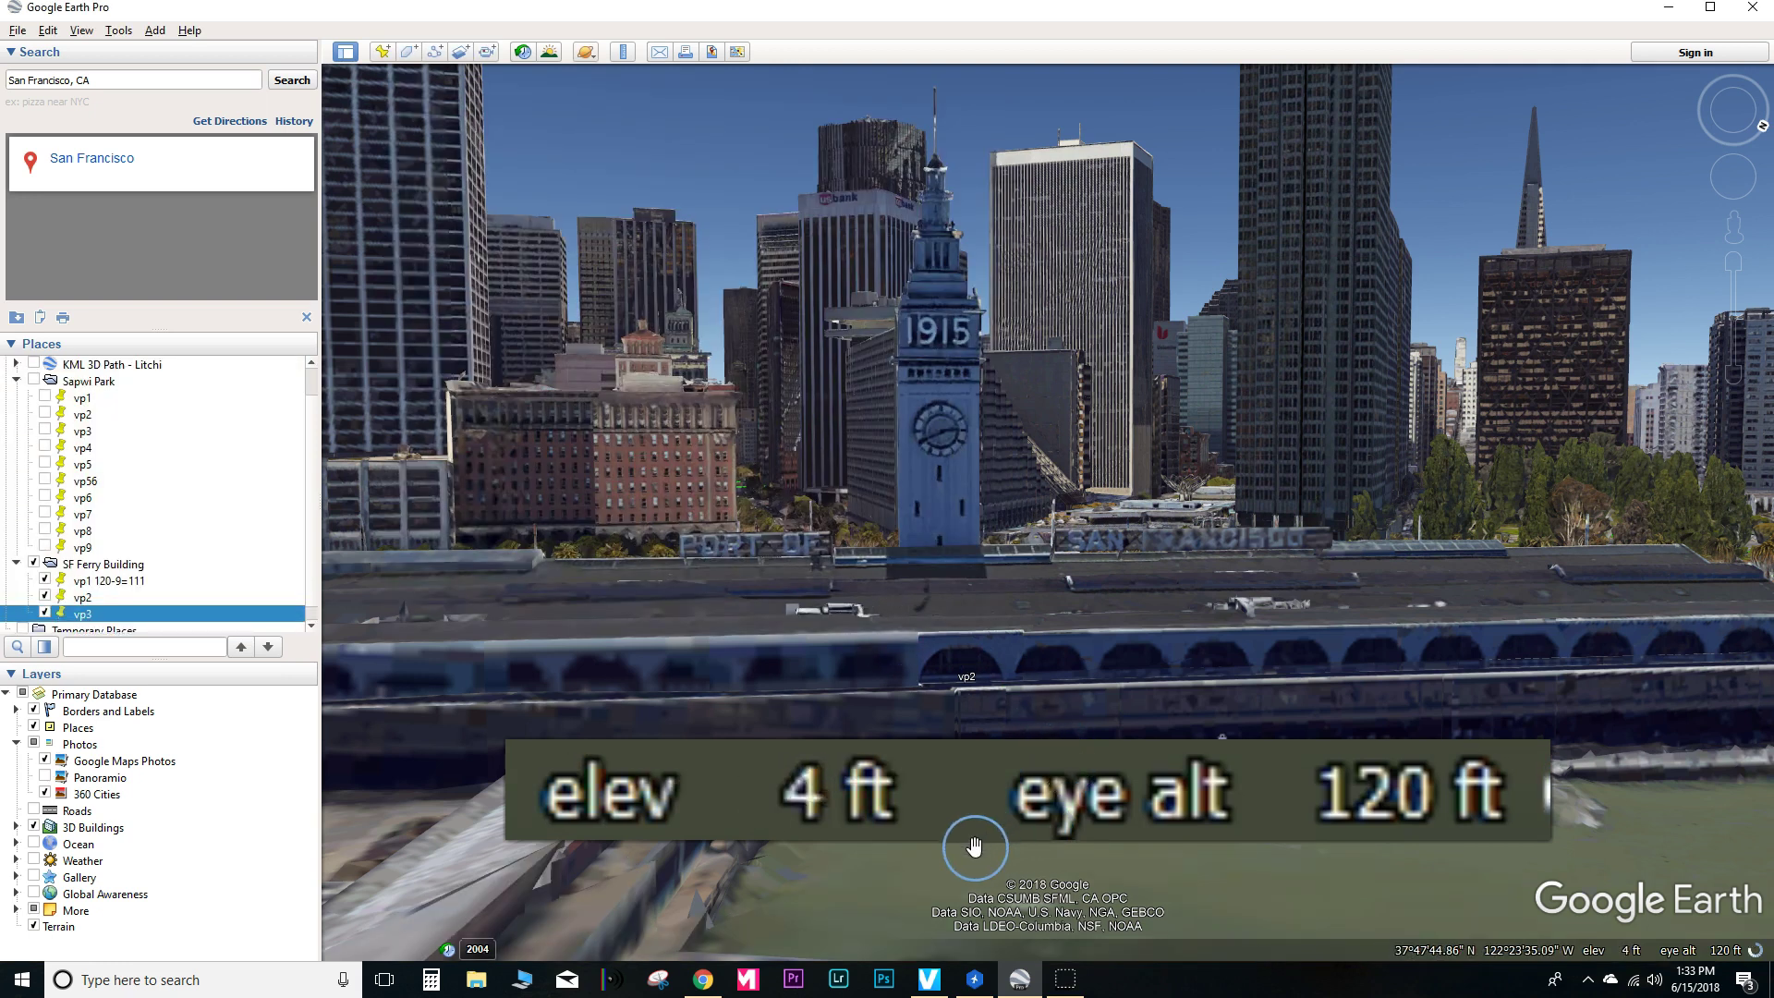
# Reframe the Ferry Building, add placemark 'vp4' to the folder, and turn toward the piers
pyautogui.scroll(-5, 929, 845)
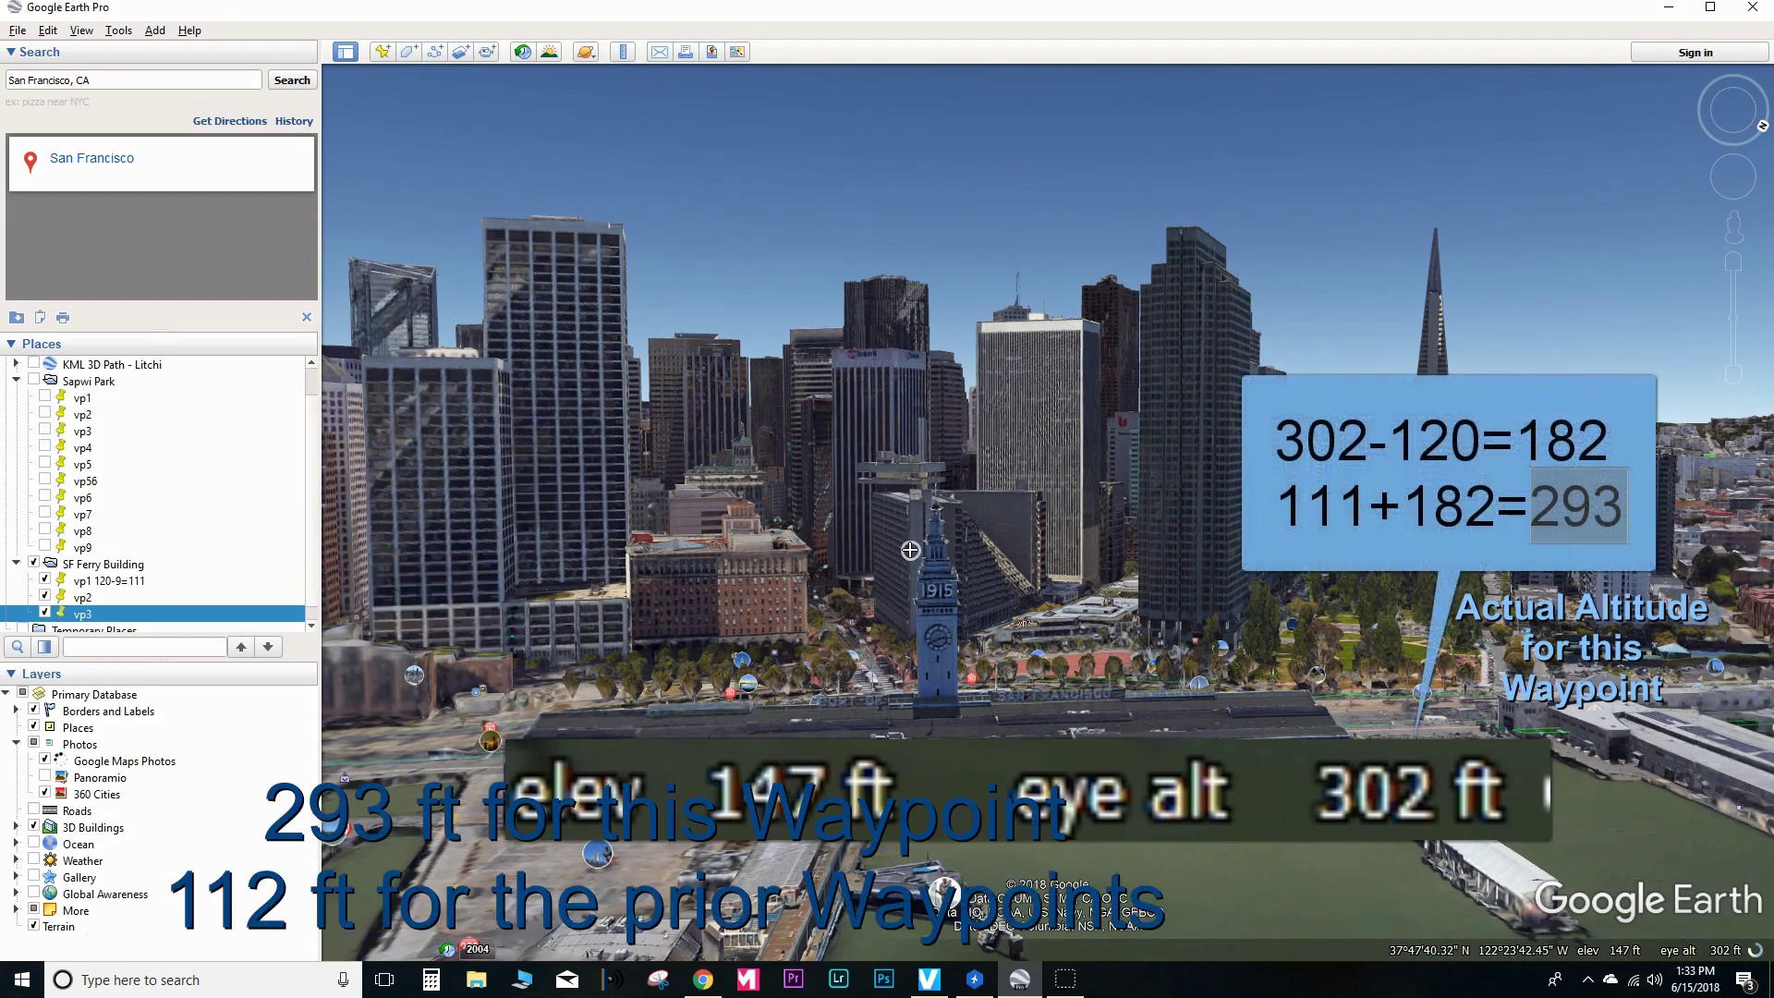
pyautogui.moveTo(911, 550); pyautogui.dragTo(1078, 776)
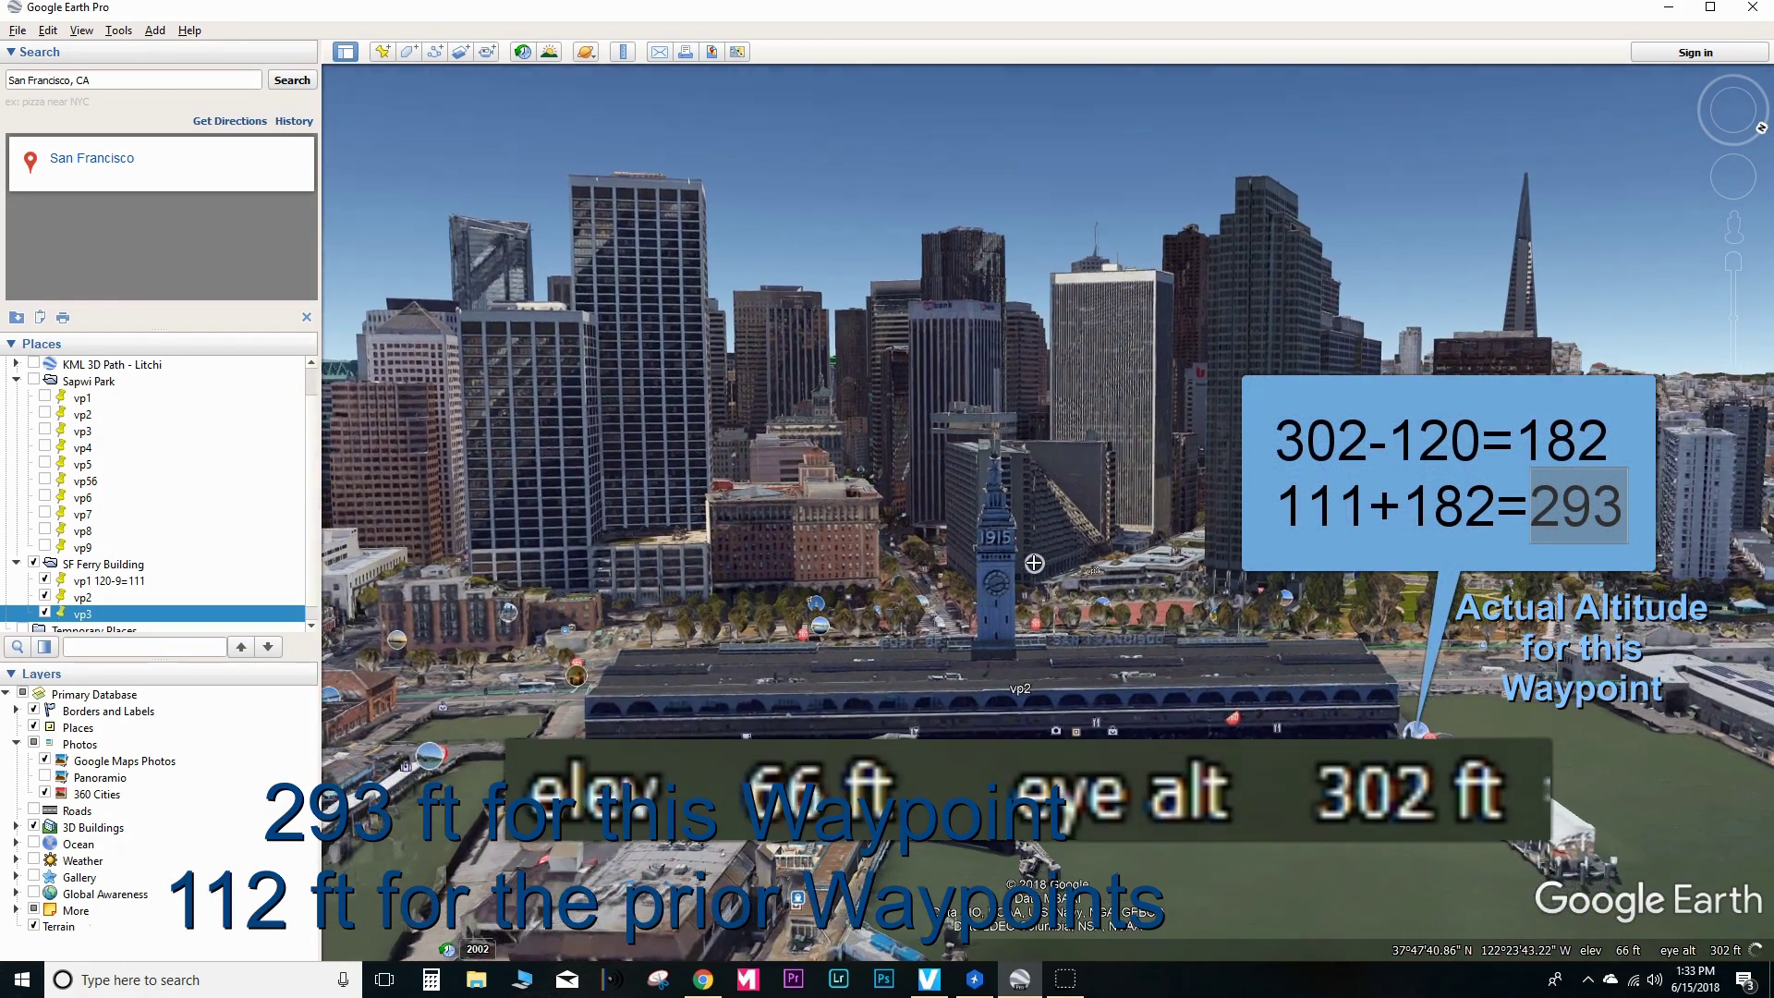
pyautogui.click(1039, 633)
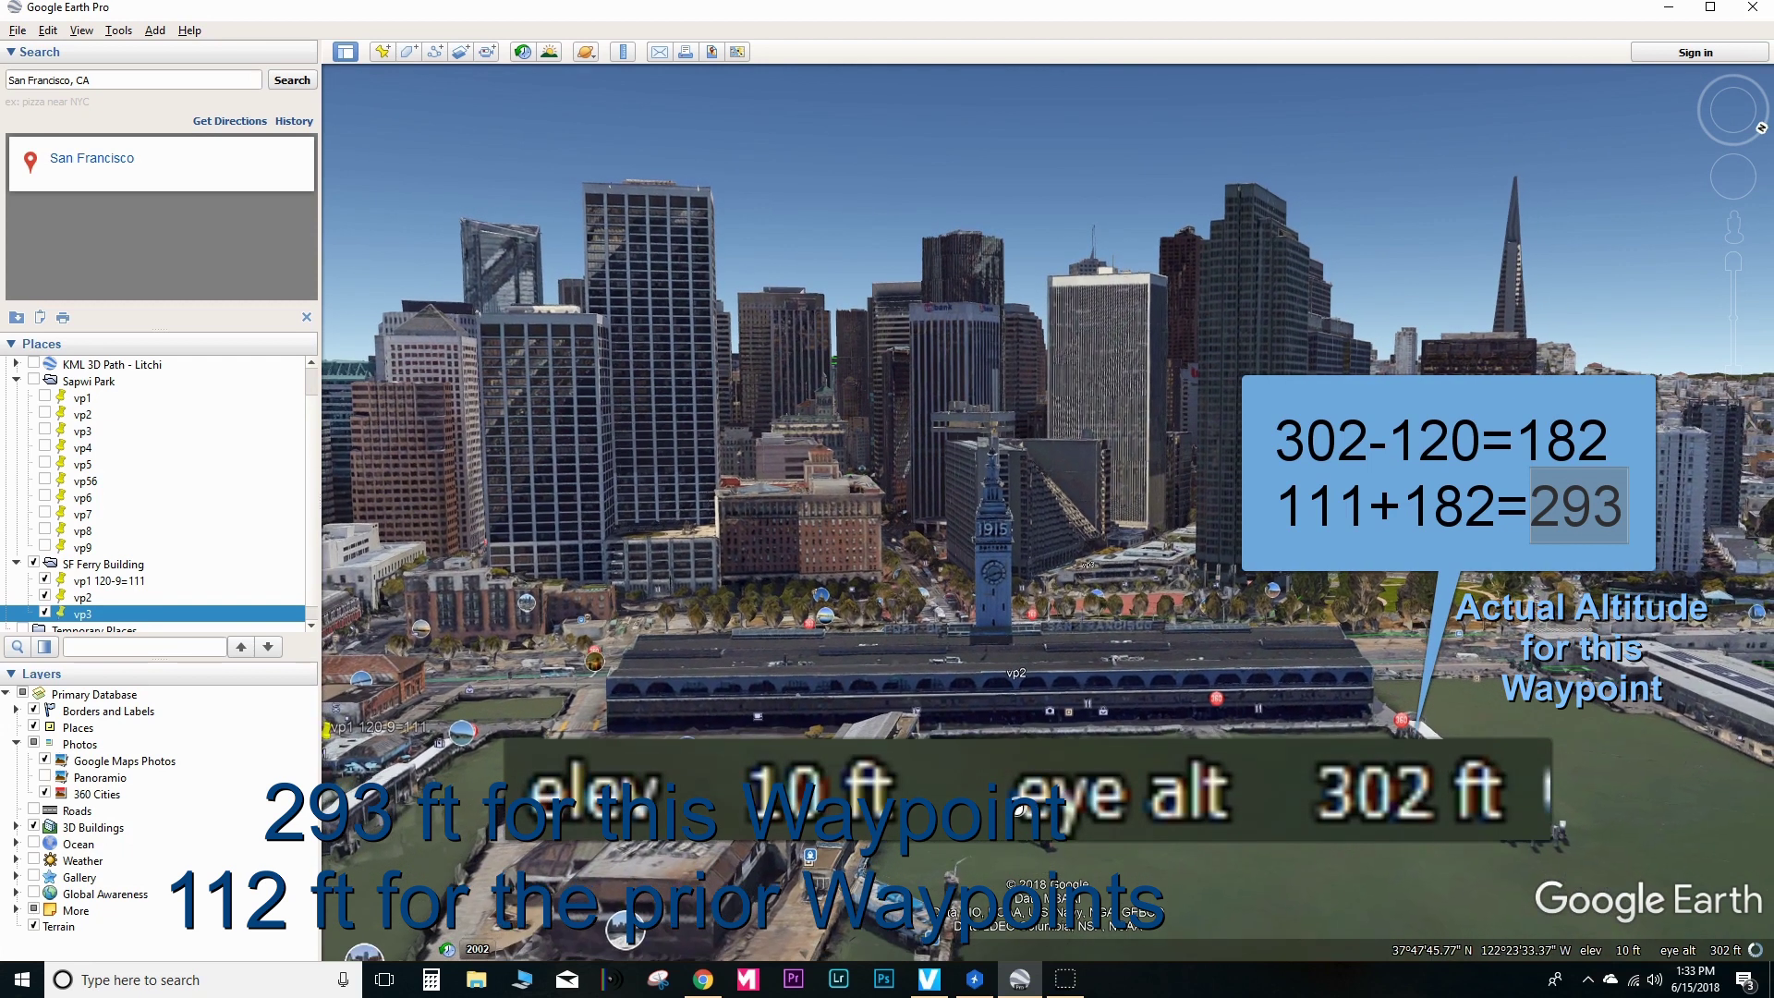
pyautogui.click(399, 133)
pyautogui.click(381, 51)
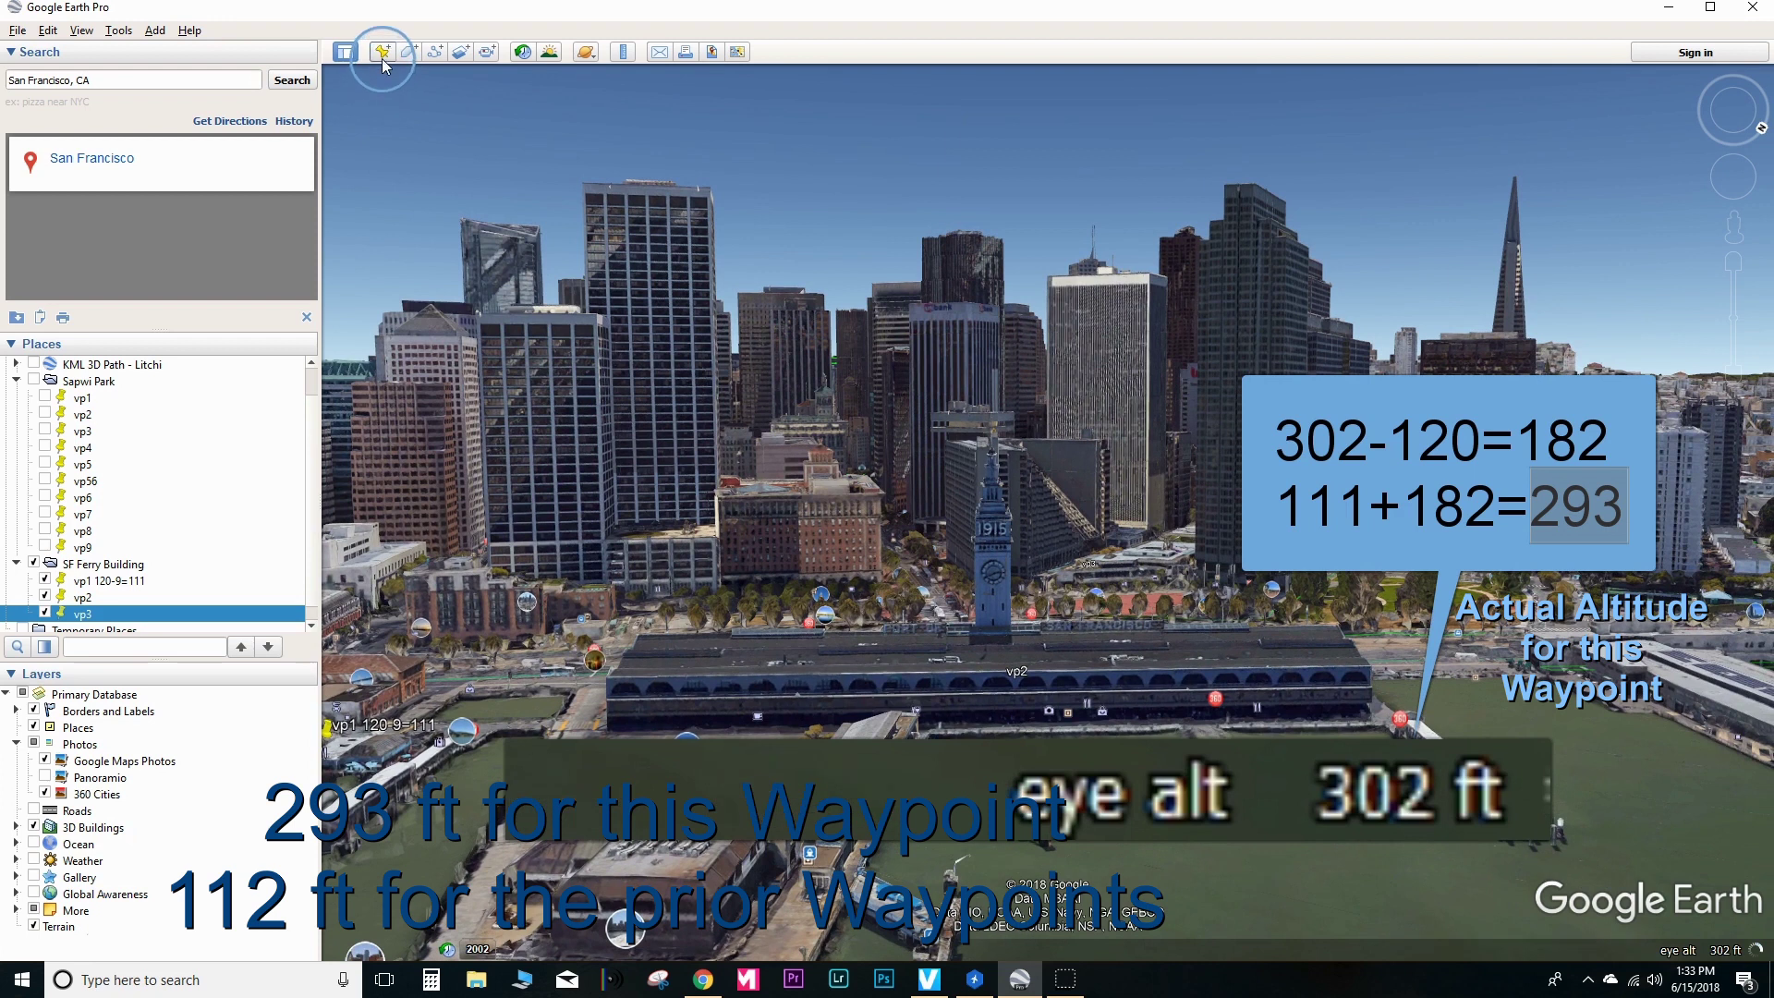
pyautogui.click(559, 146)
pyautogui.moveTo(559, 143); pyautogui.dragTo(439, 146)
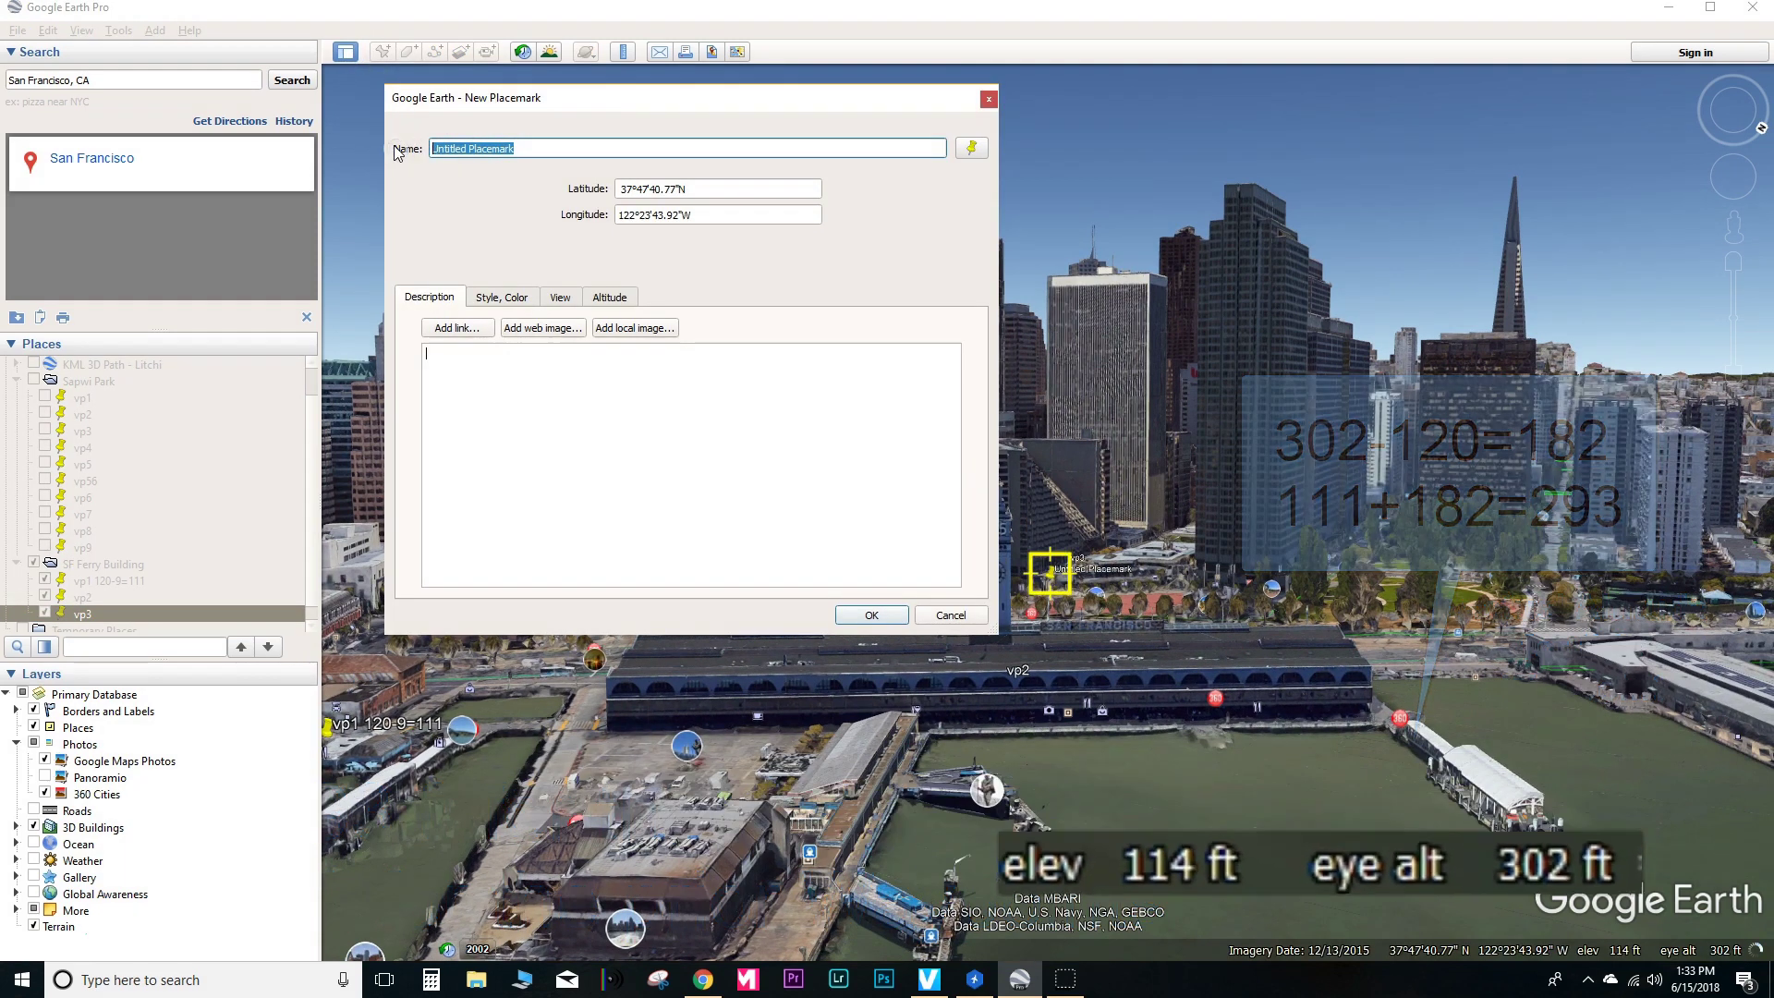
pyautogui.write('vp')
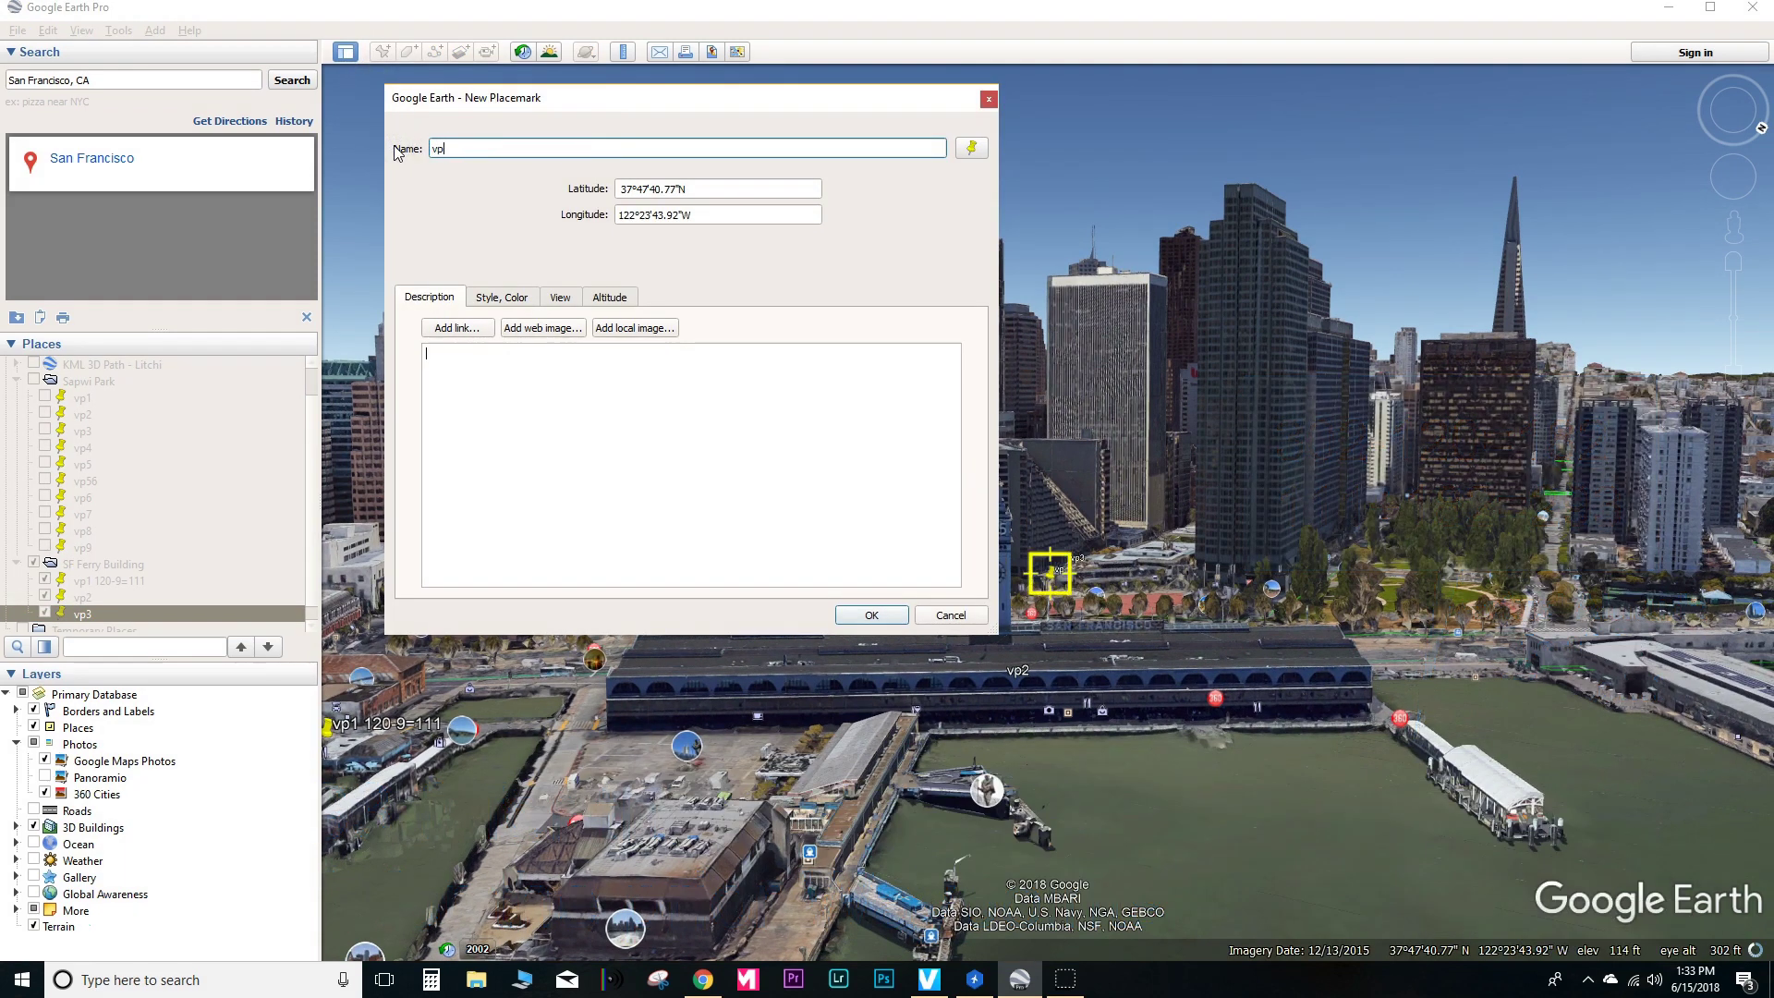
pyautogui.write('4')
pyautogui.press('Return')
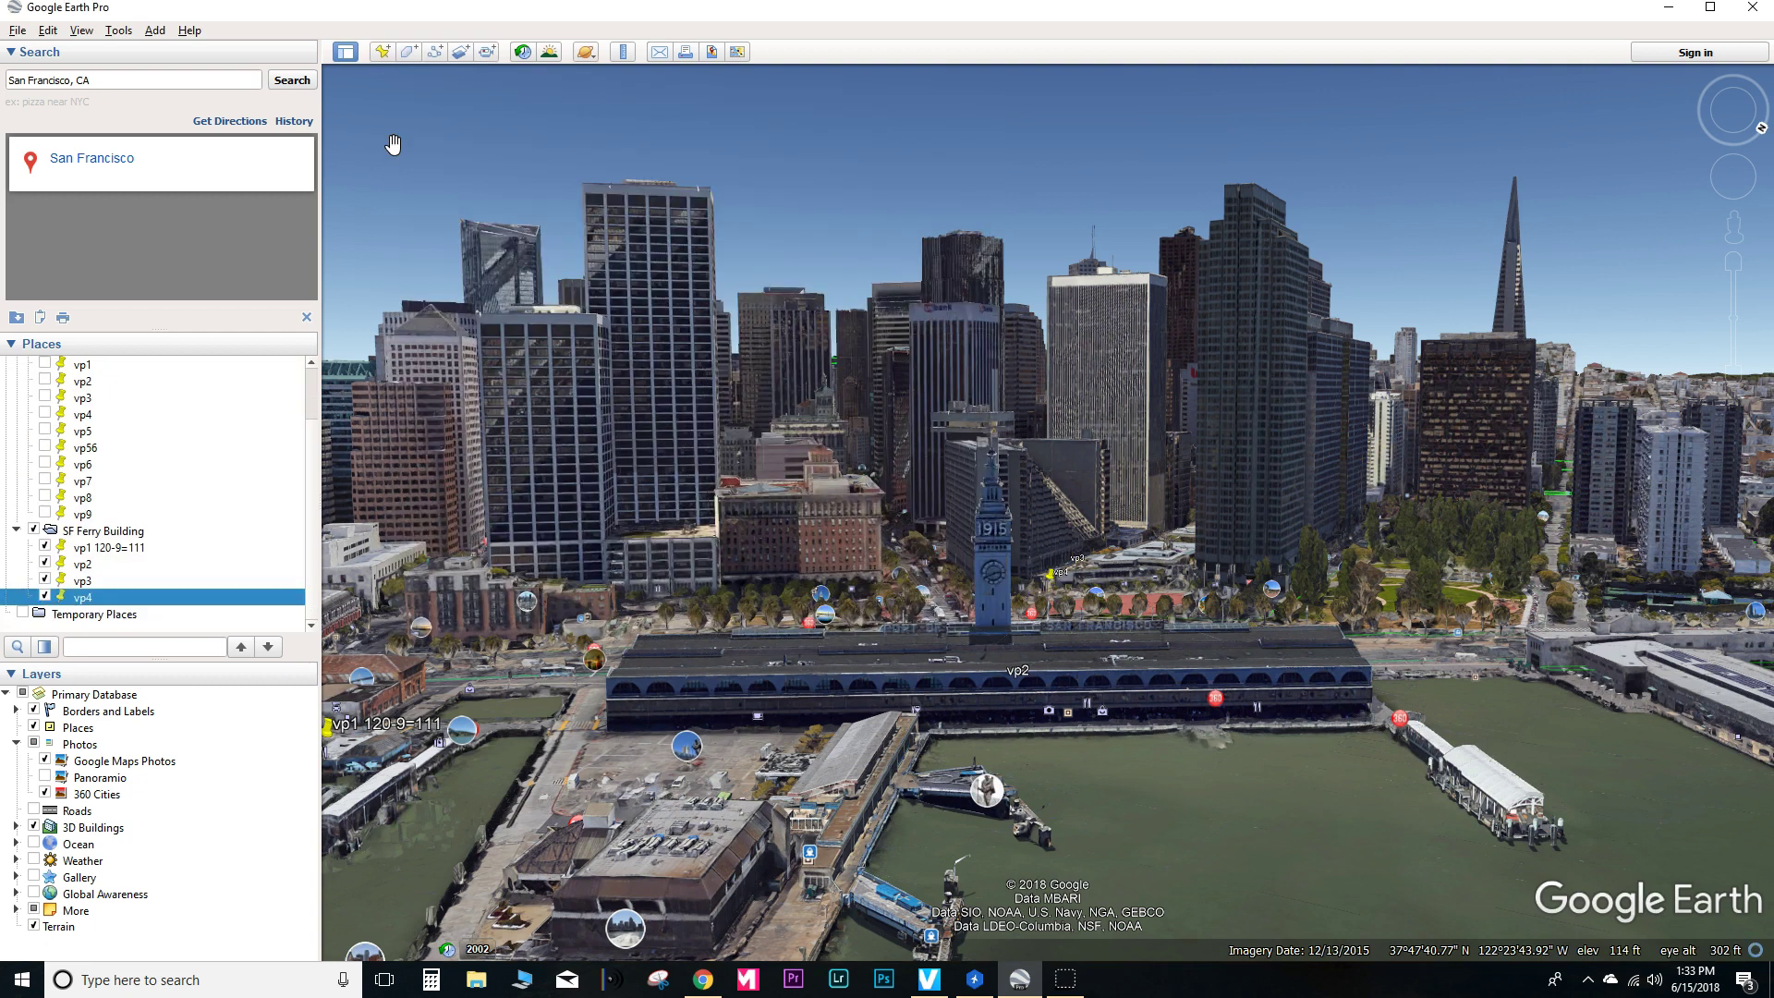
pyautogui.click(405, 166)
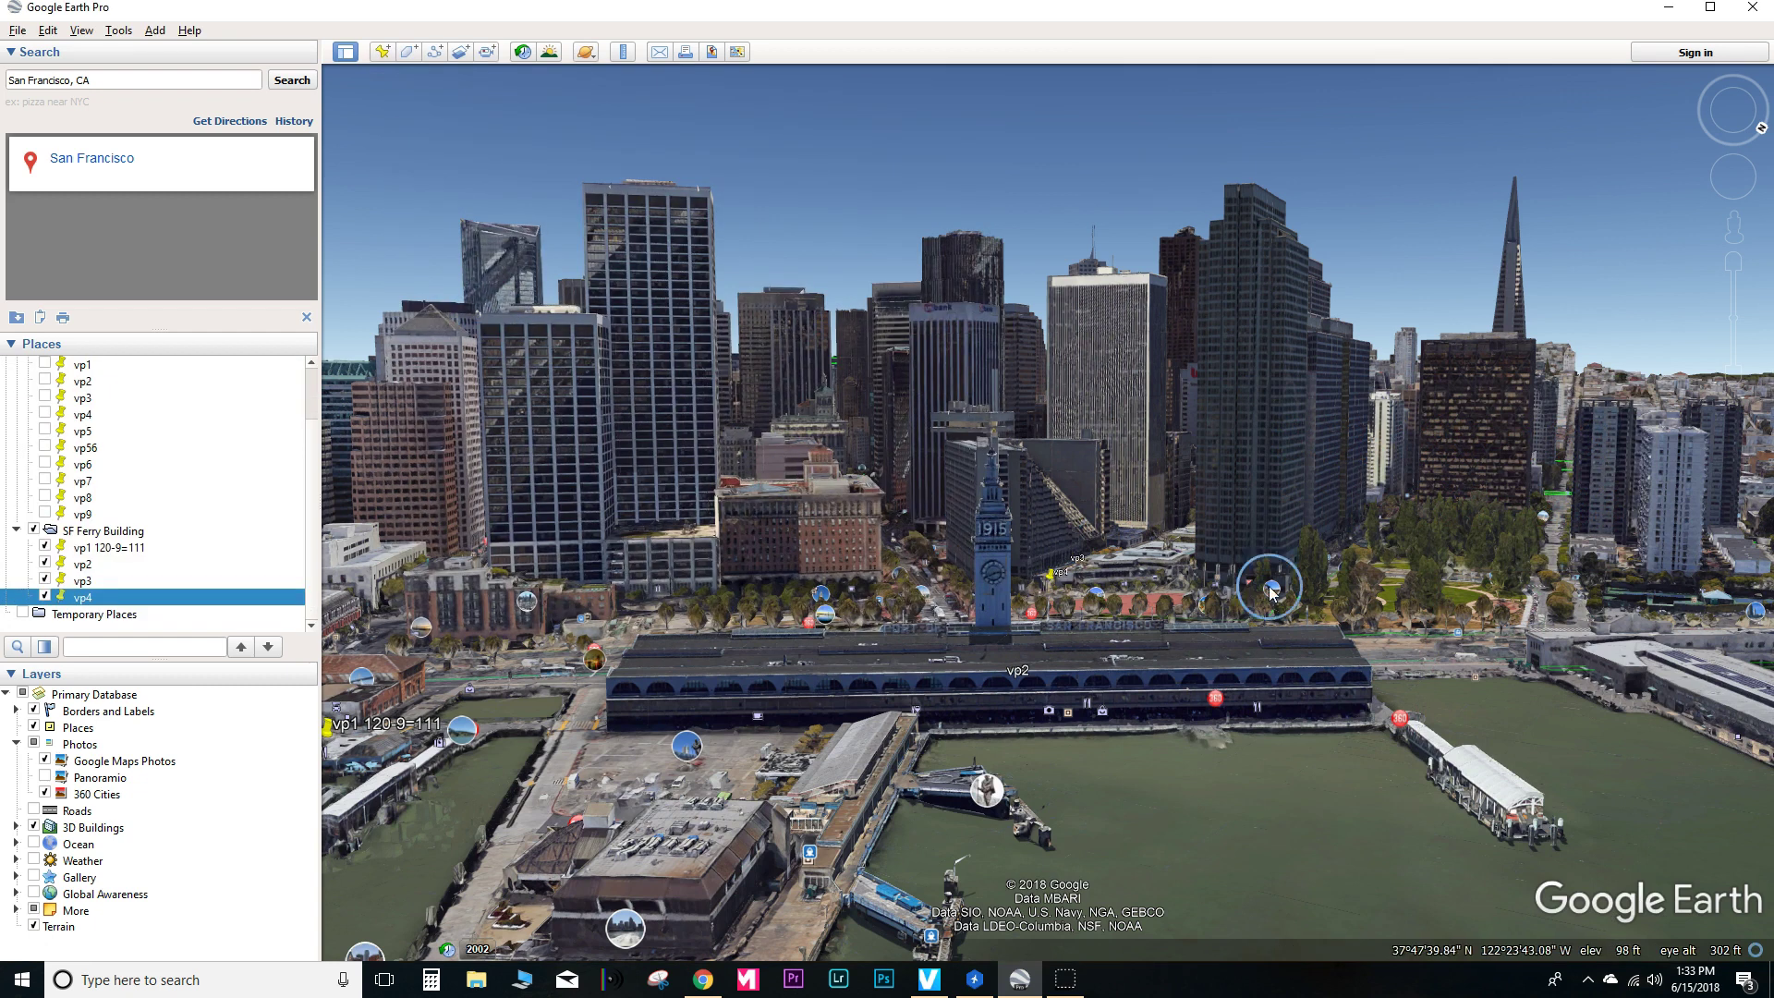
pyautogui.moveTo(1608, 601); pyautogui.dragTo(1626, 614)
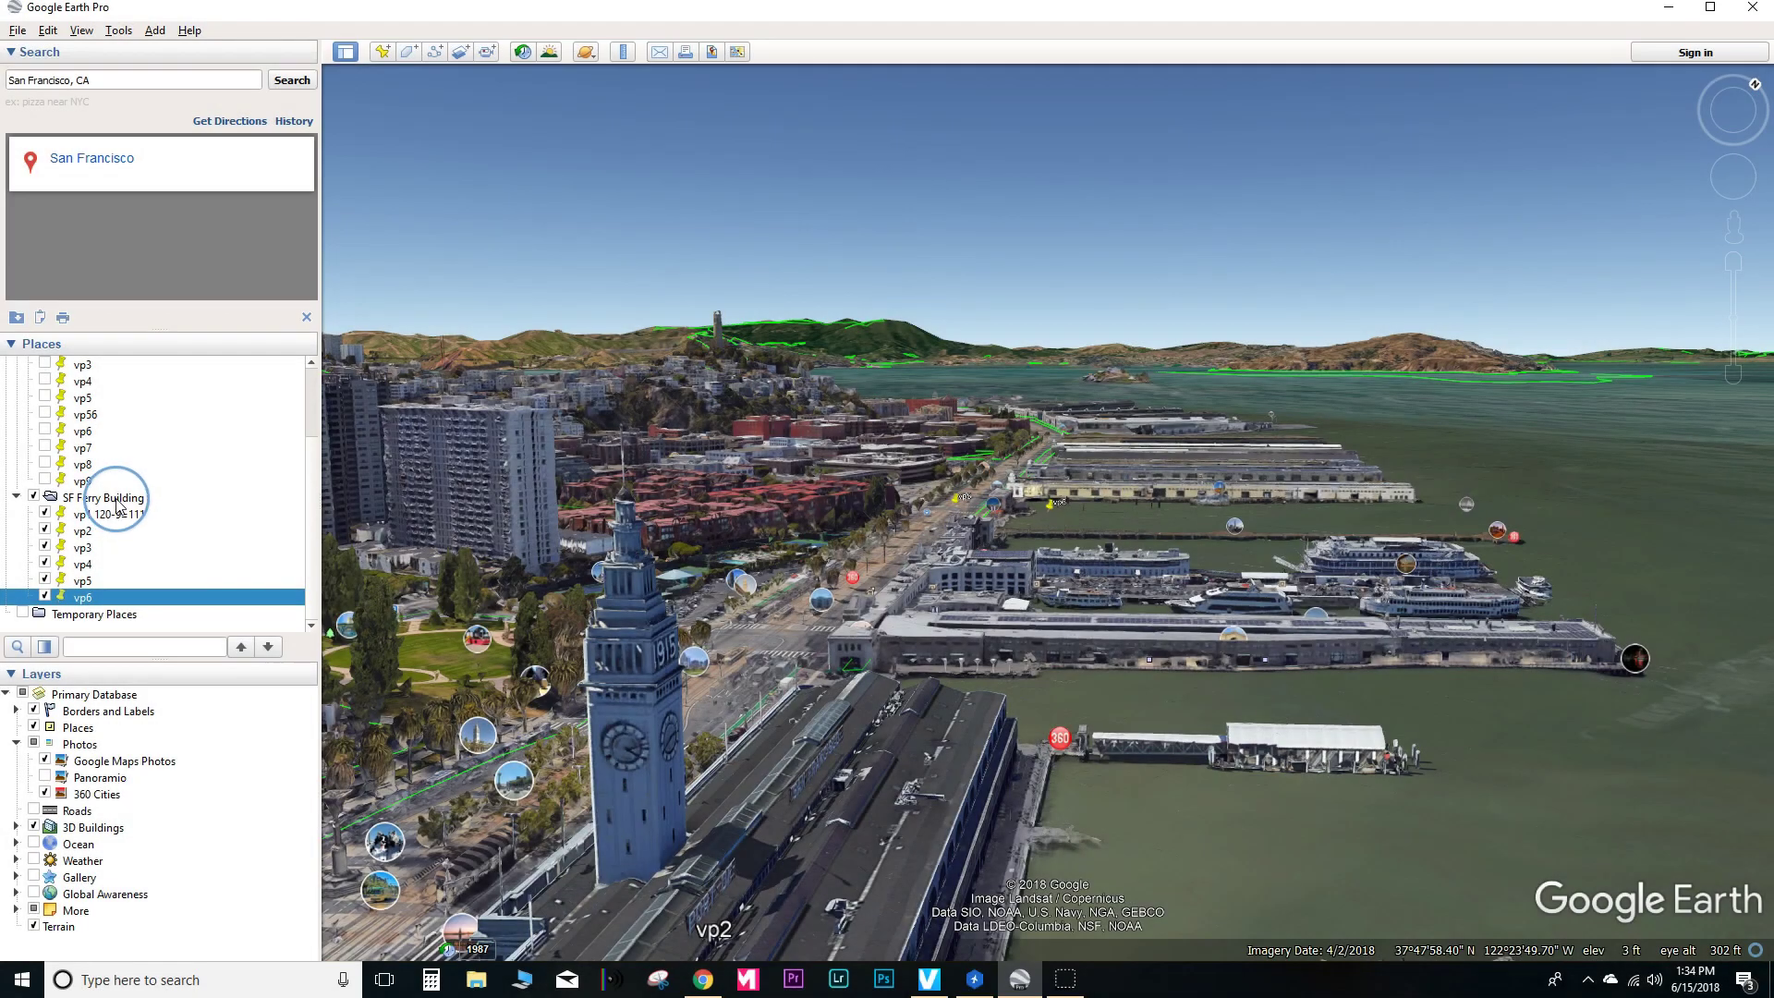
# Save the SF Ferry Building folder as a Kml (*.kml) file in Google Earth KML Files
pyautogui.click(116, 499)
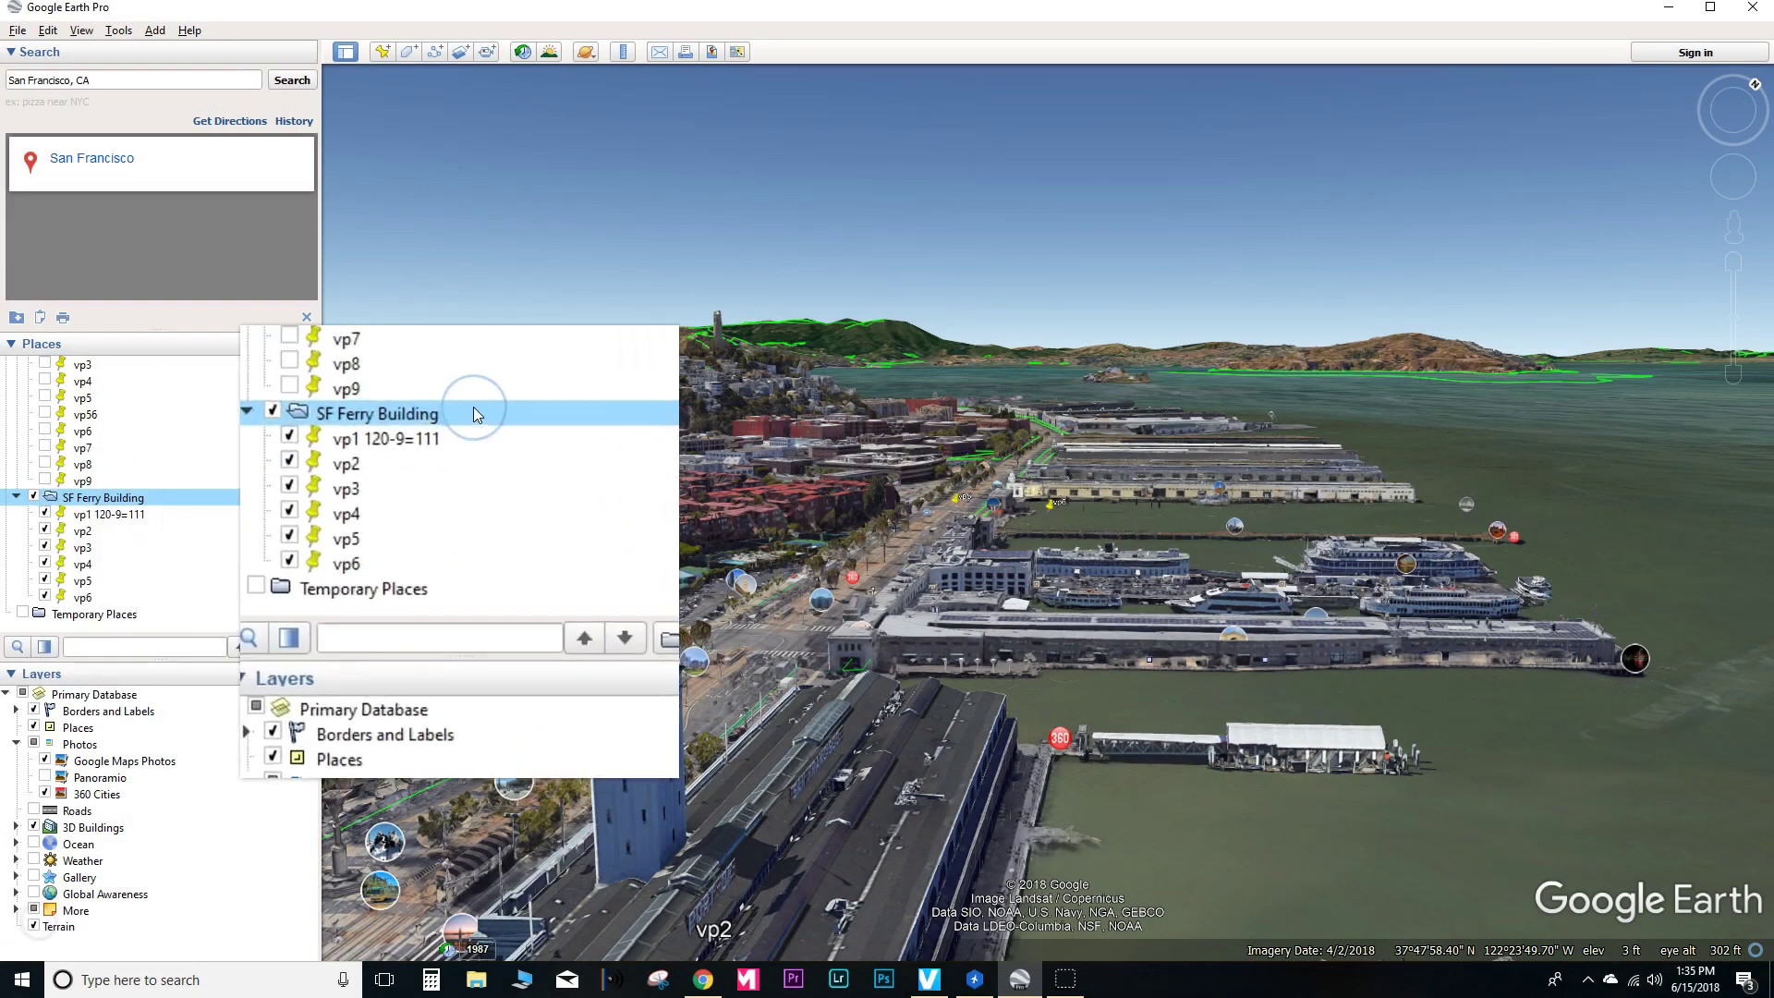
pyautogui.rightClick(168, 495)
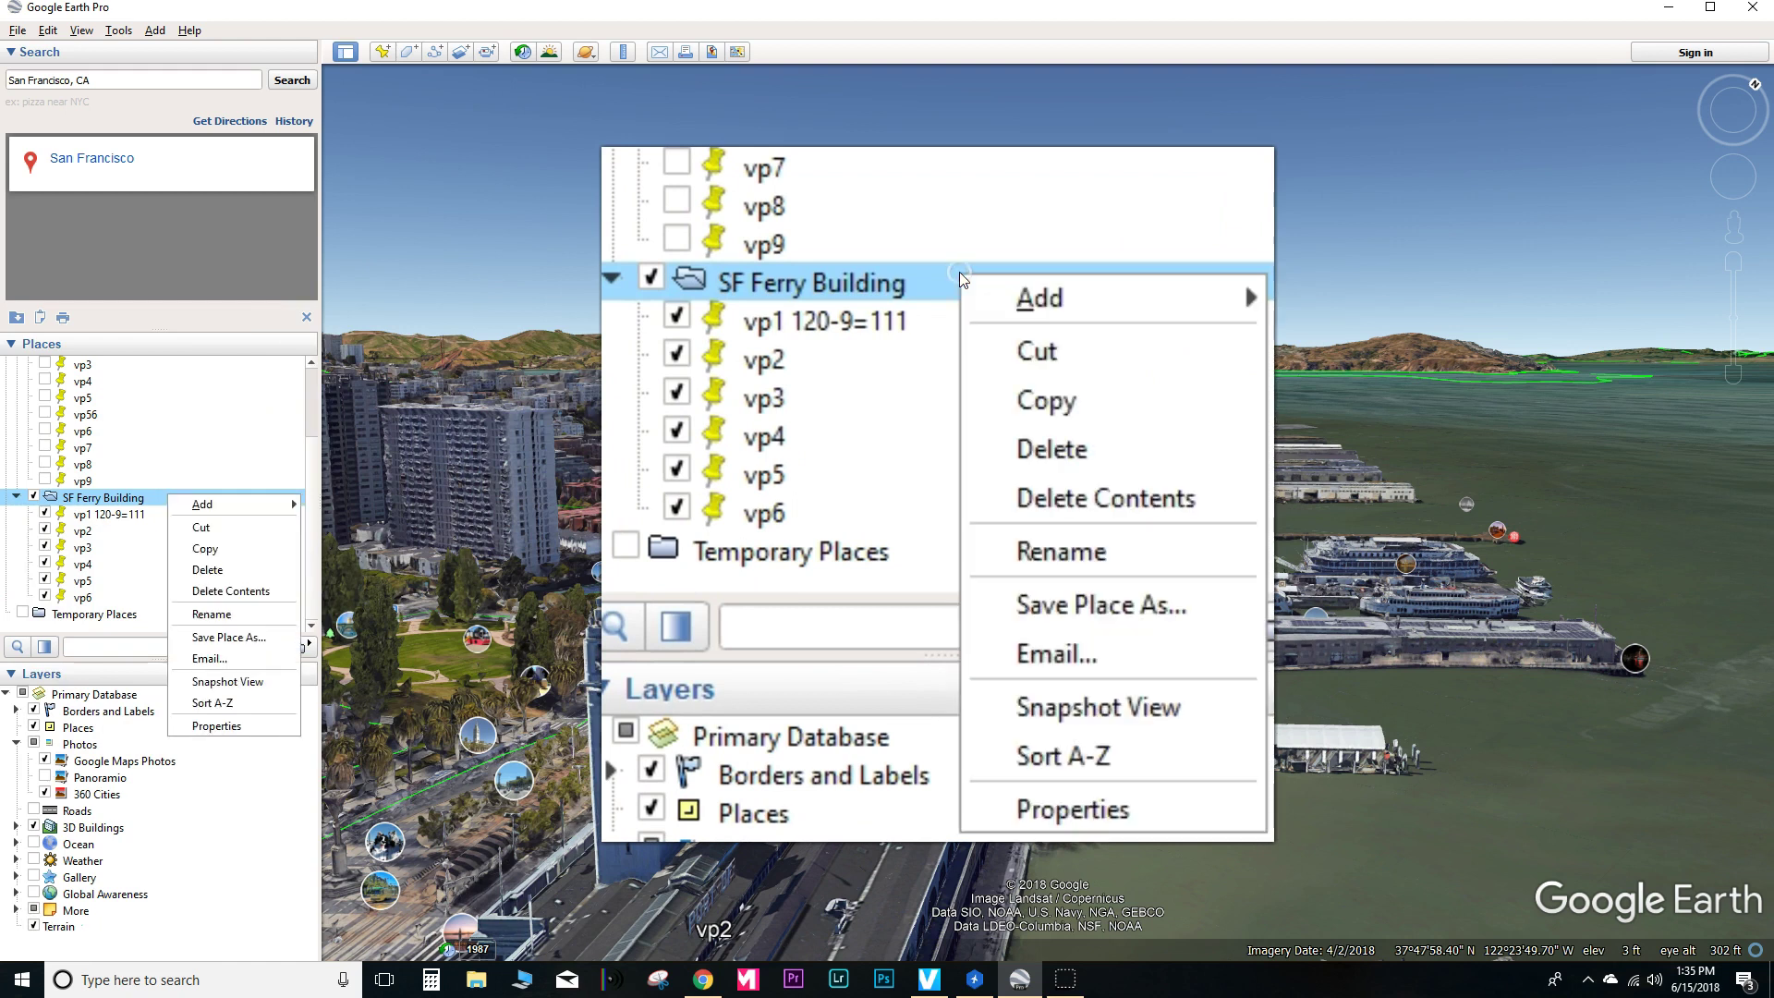
pyautogui.click(222, 637)
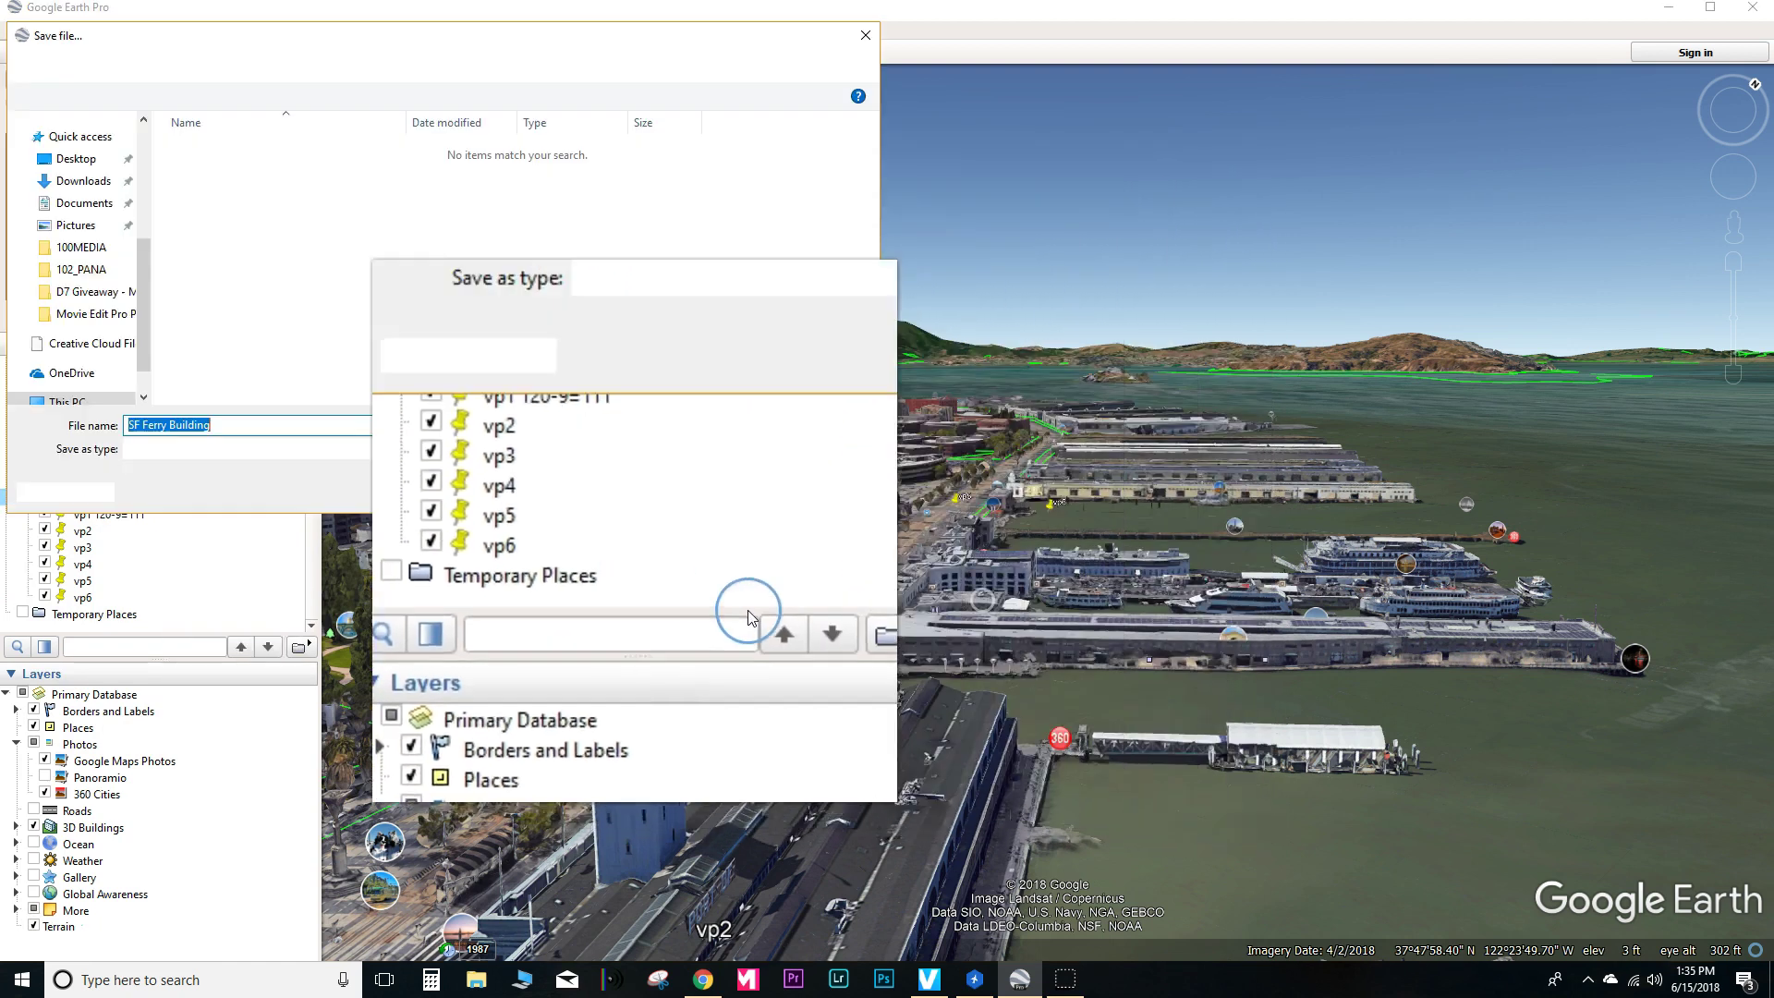
pyautogui.click(249, 447)
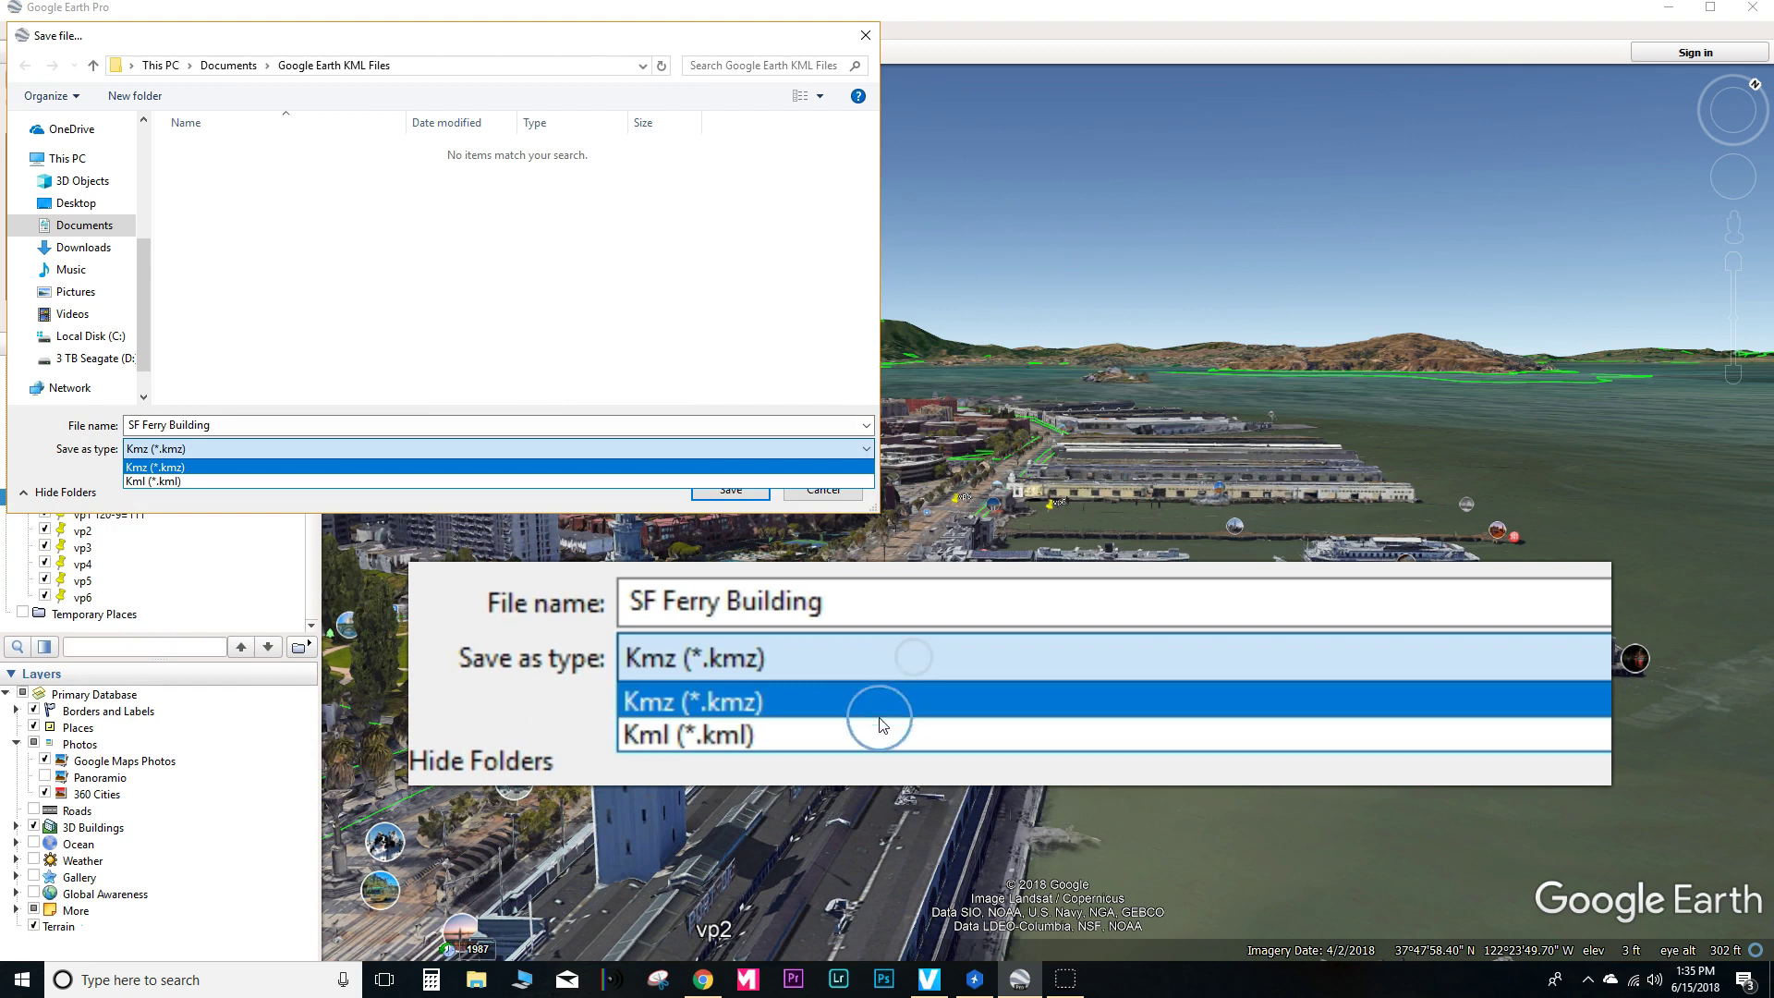
pyautogui.click(232, 480)
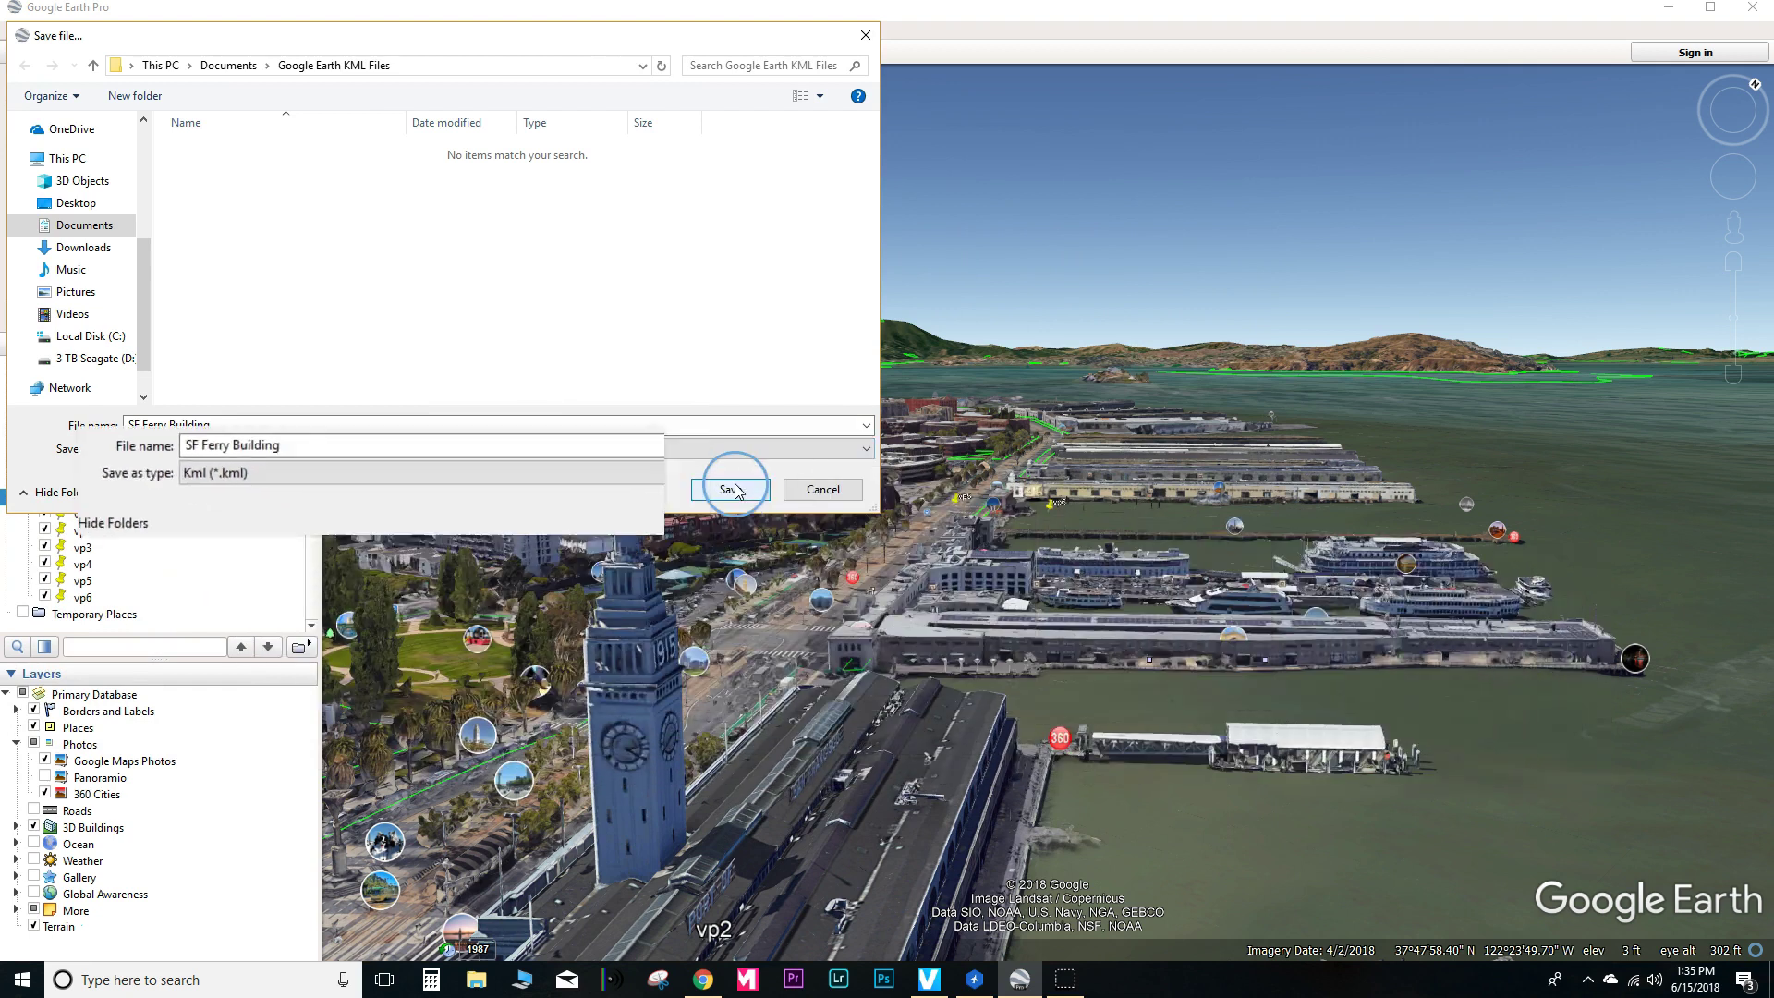
pyautogui.click(732, 490)
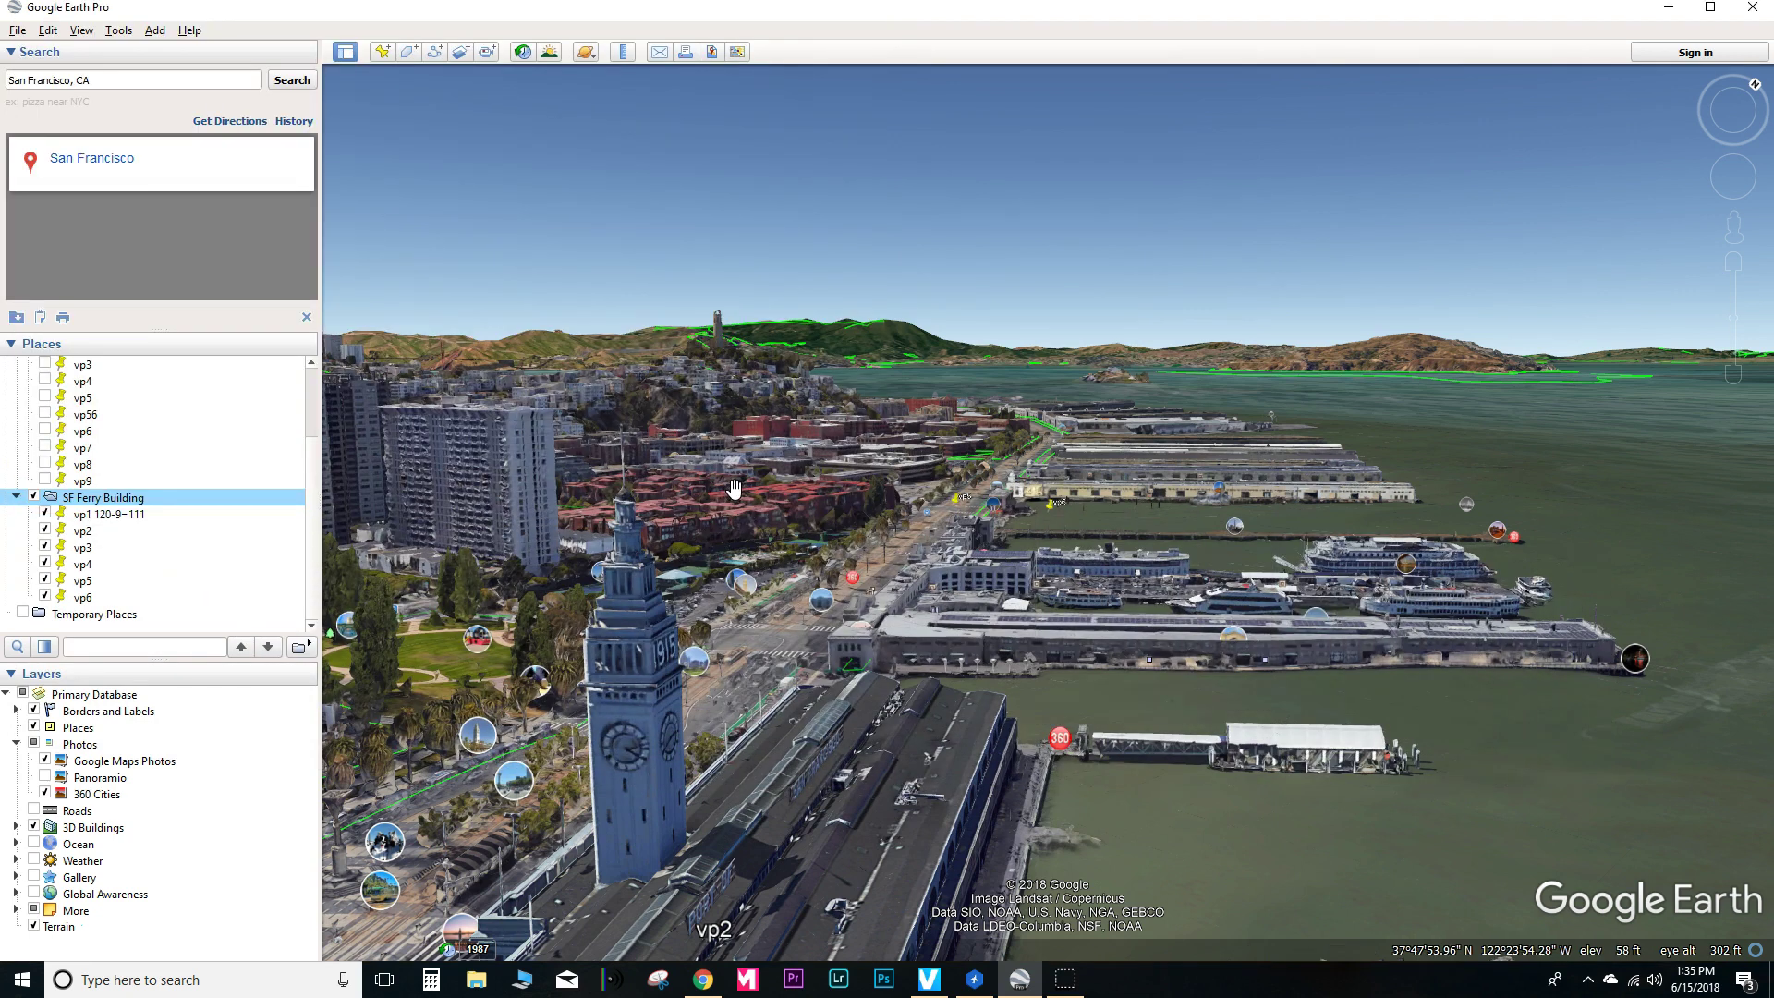
# Switch to Virtual Litchi Mission and start importing a mission from a file
pyautogui.click(977, 981)
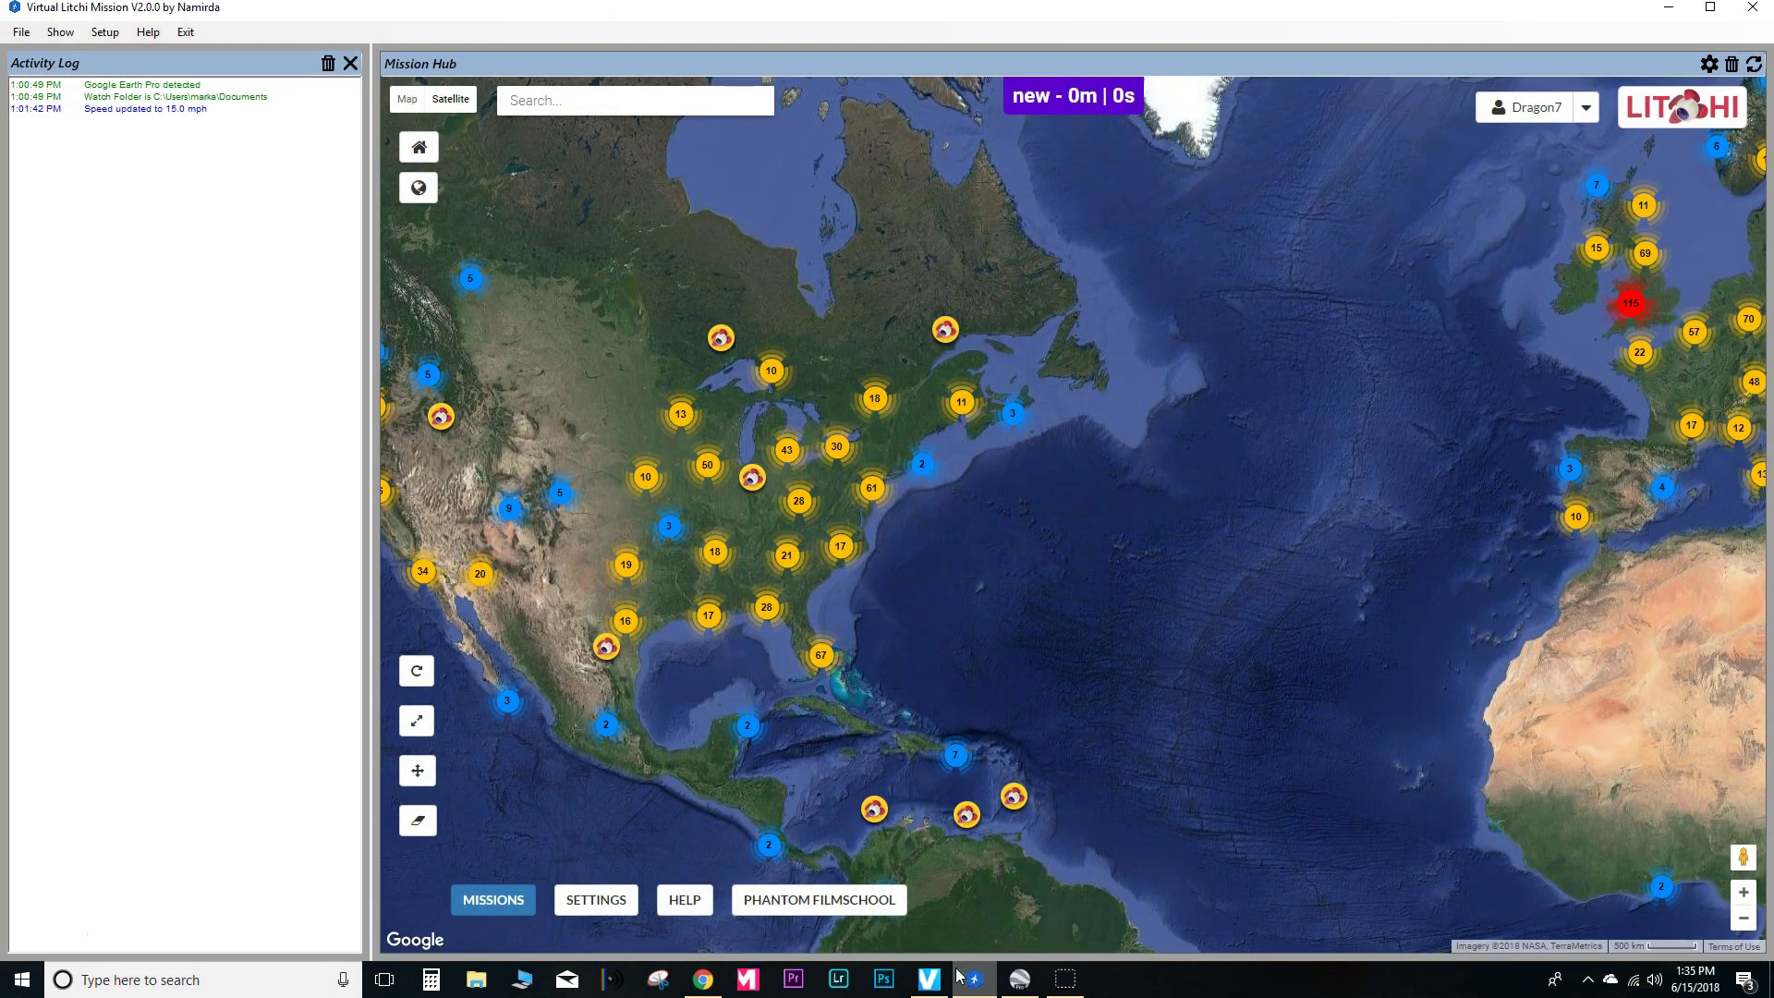
pyautogui.click(493, 899)
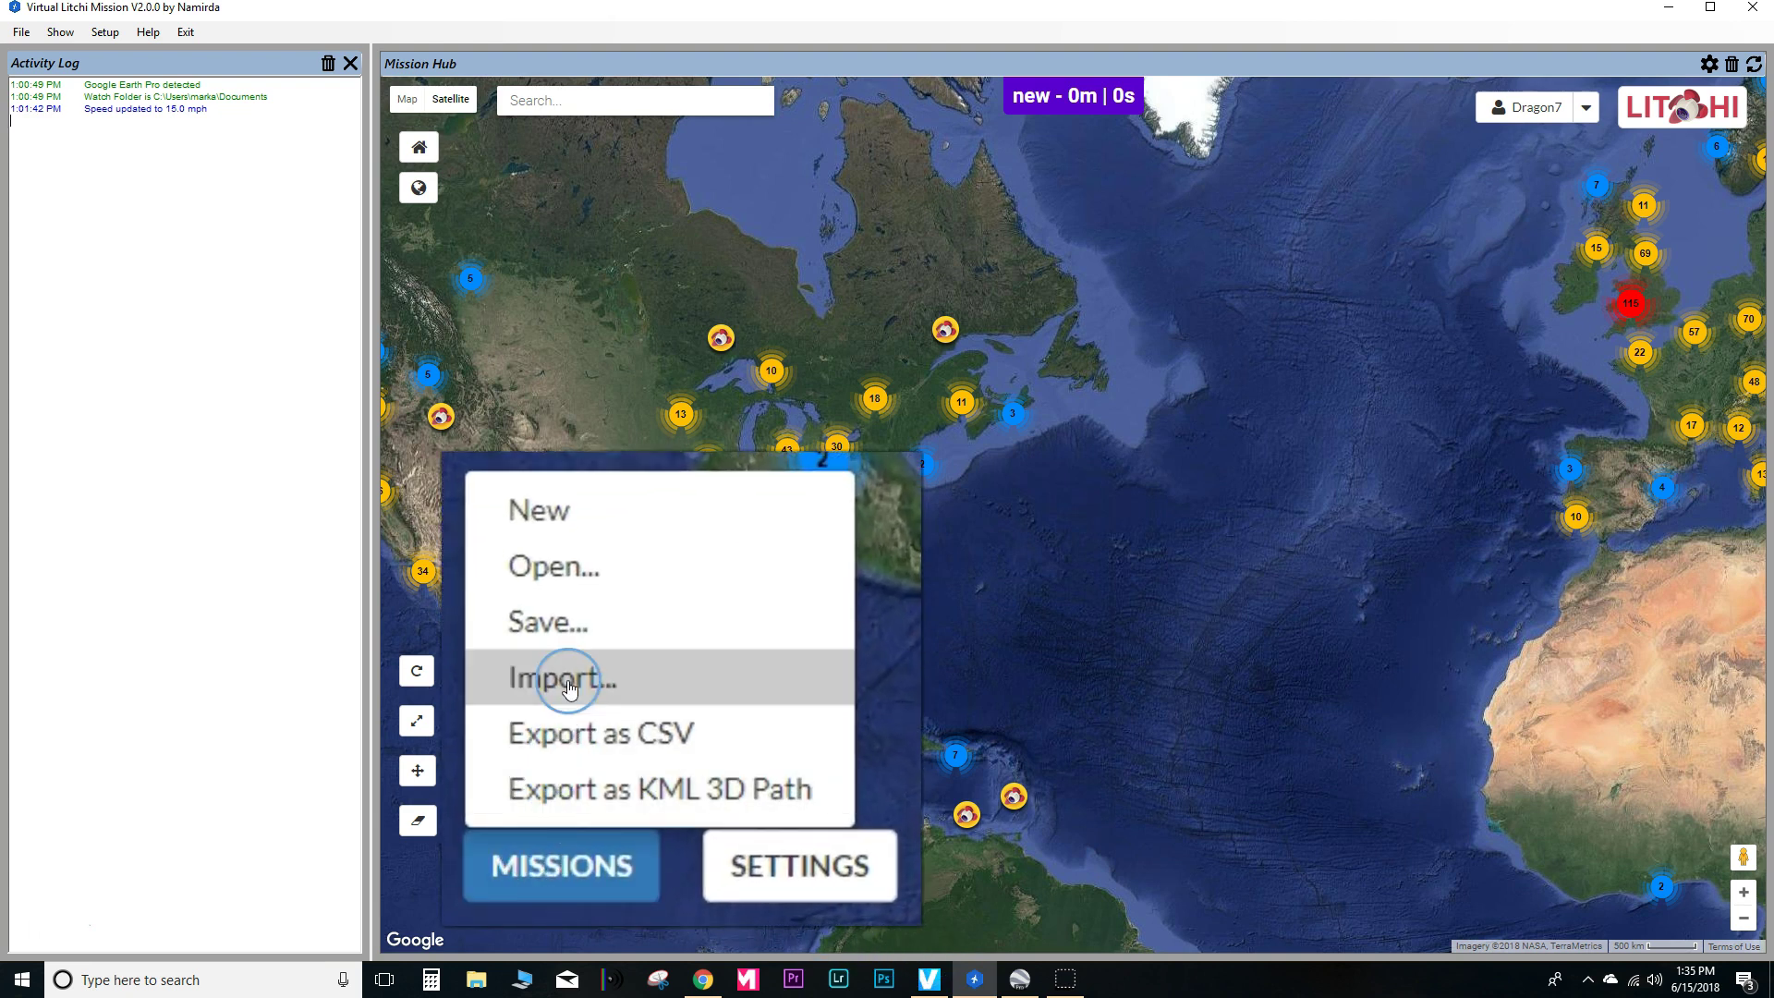
pyautogui.click(497, 822)
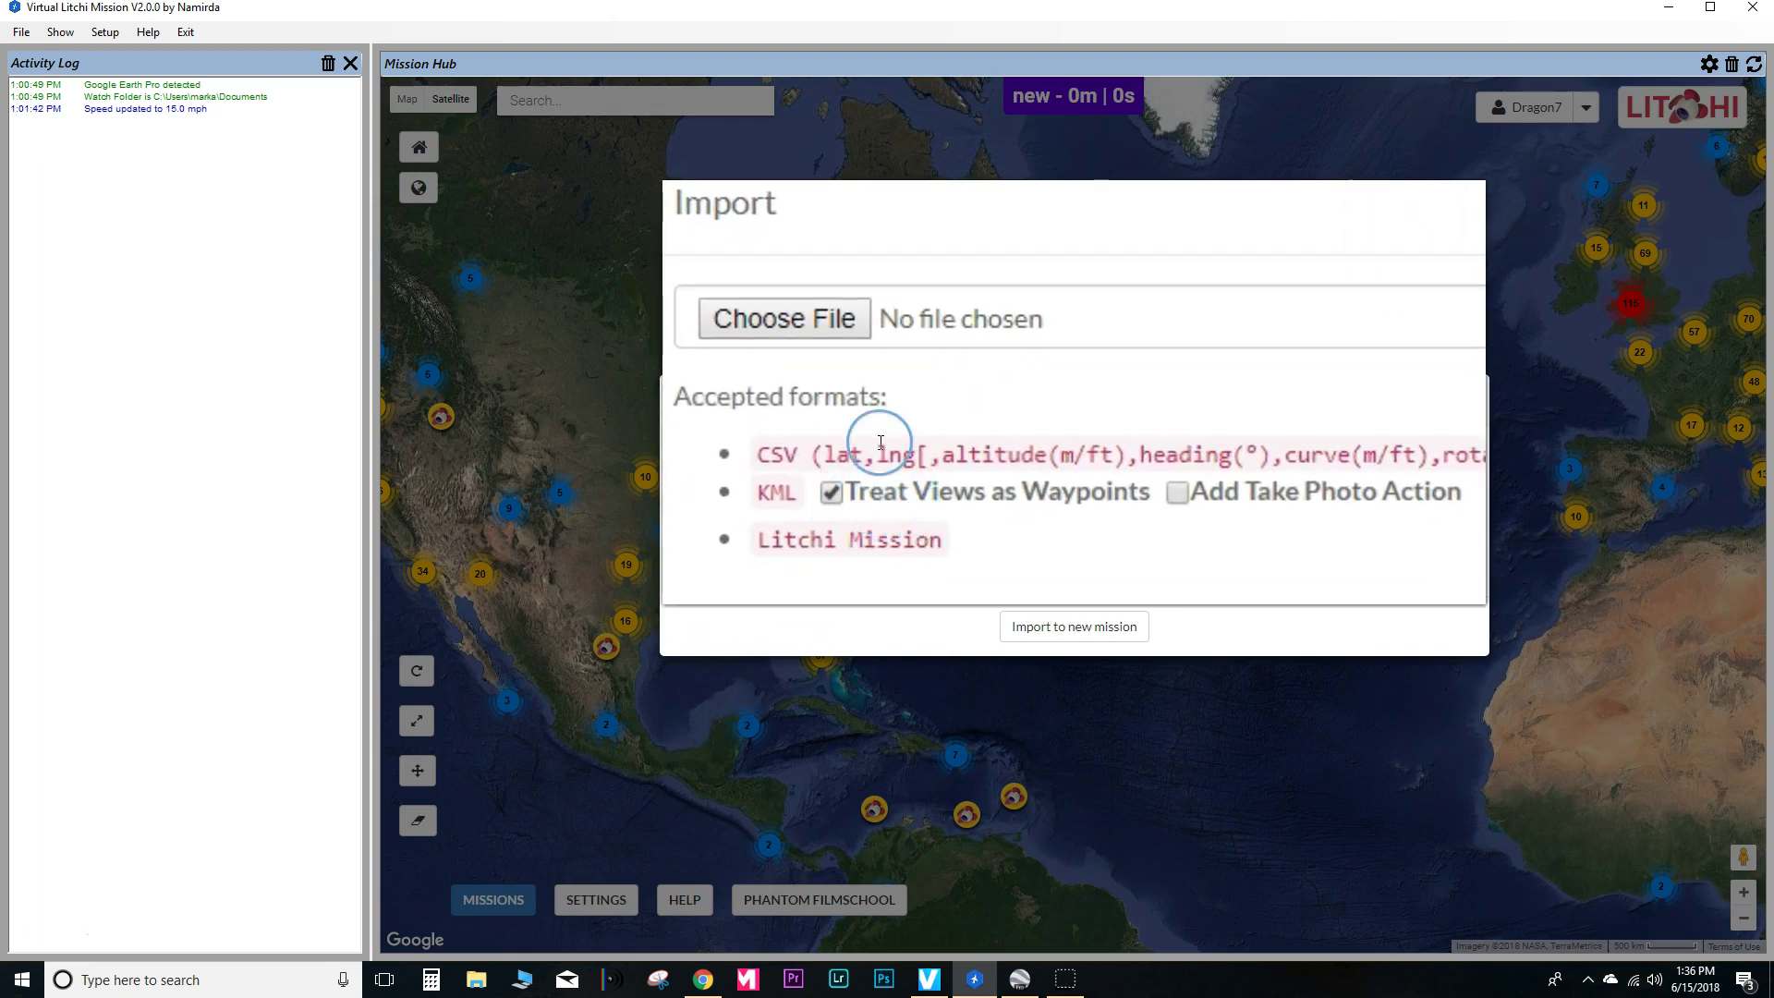
pyautogui.click(776, 322)
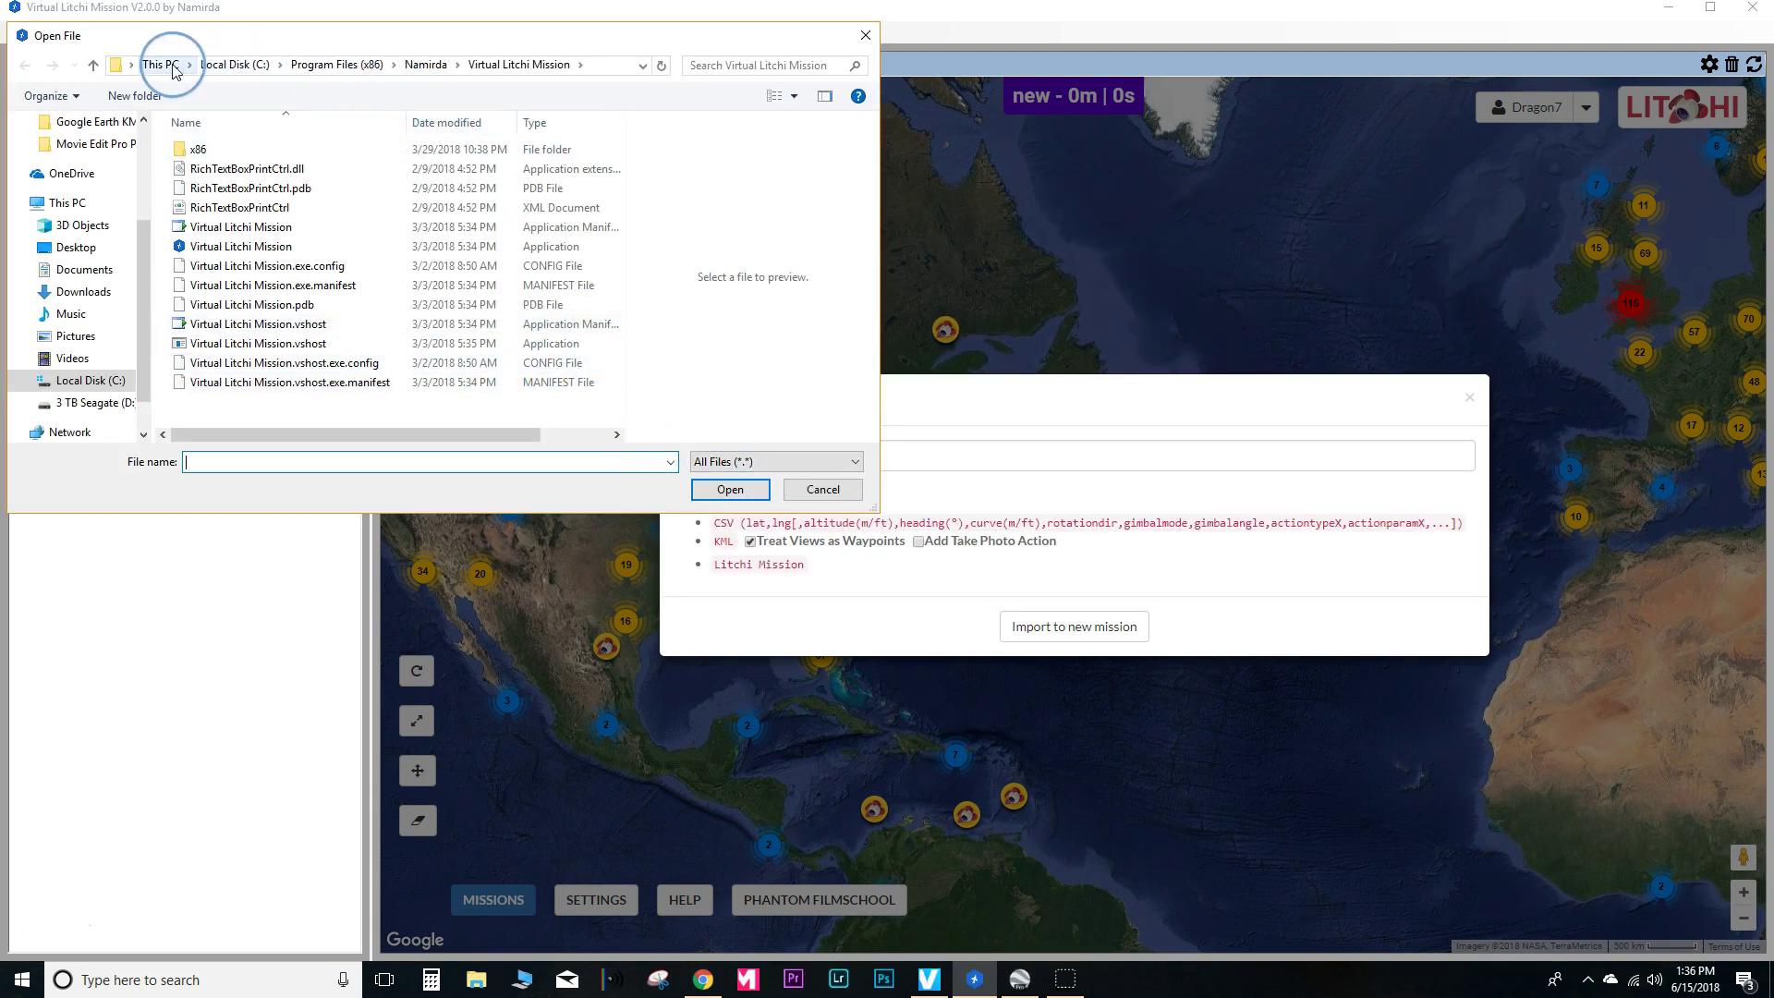
# Import SF Ferry Building.kml from Documents > Google Earth KML Files as a new mission, then open Settings
pyautogui.click(85, 271)
pyautogui.click(220, 210)
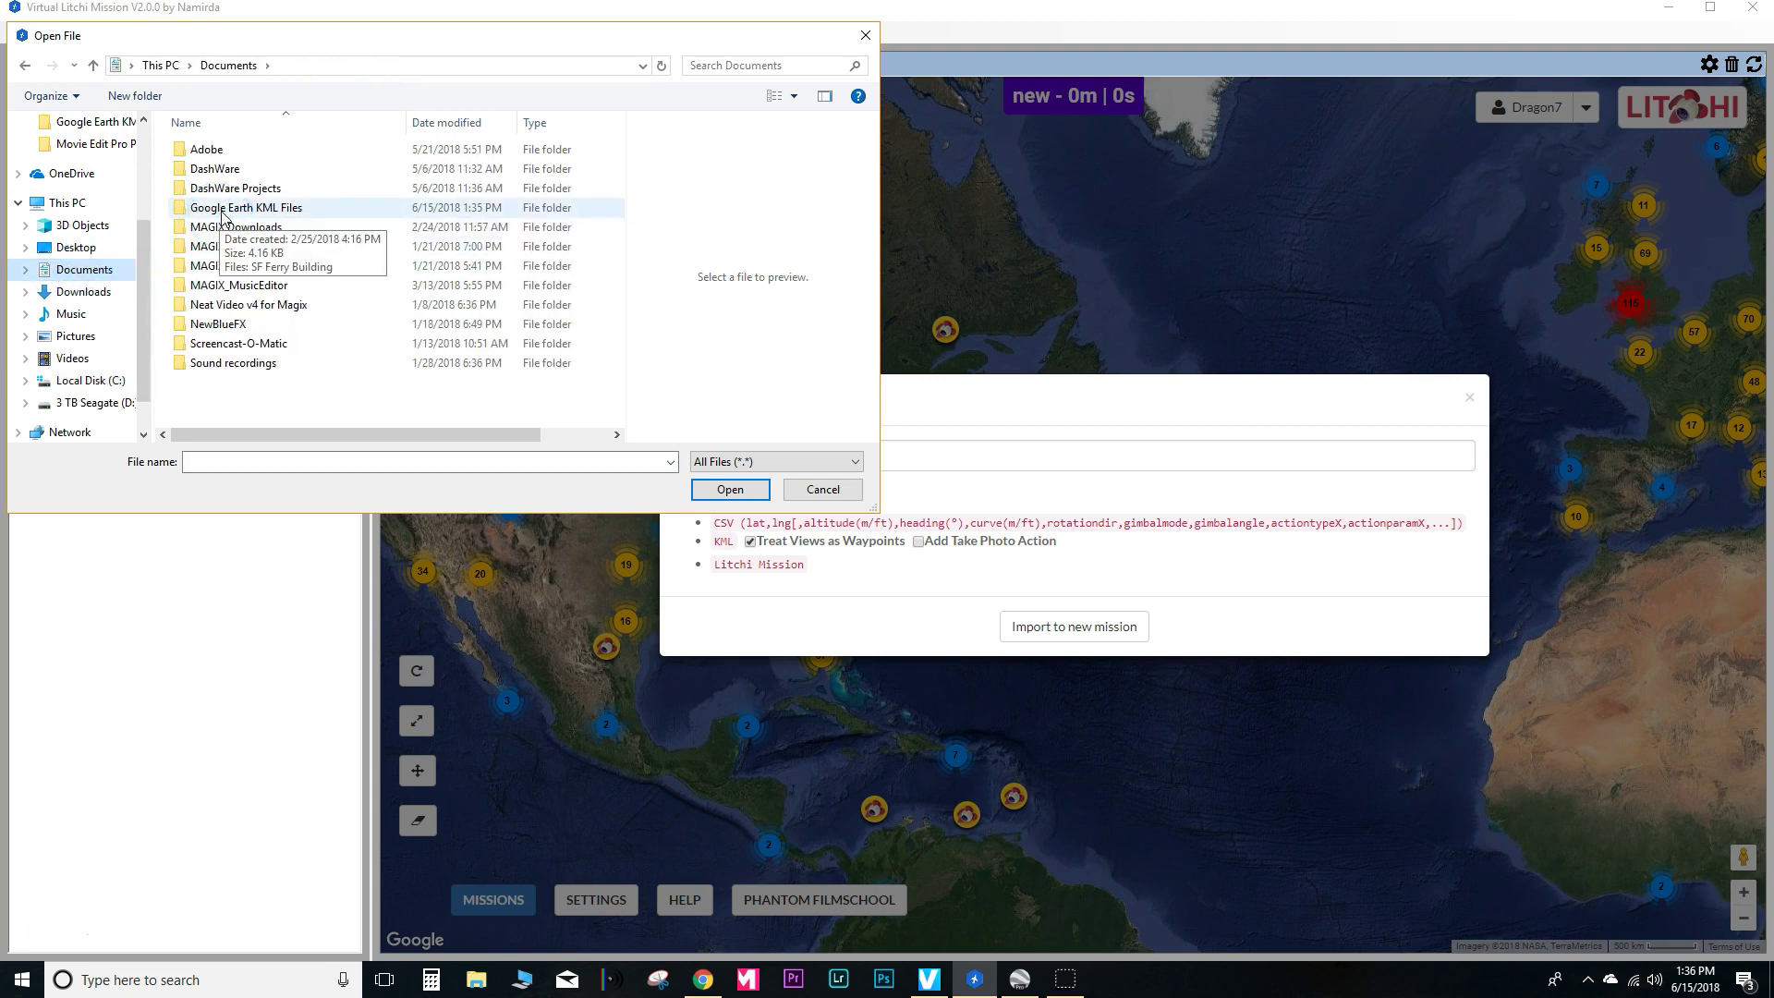
pyautogui.doubleClick(223, 216)
pyautogui.click(228, 152)
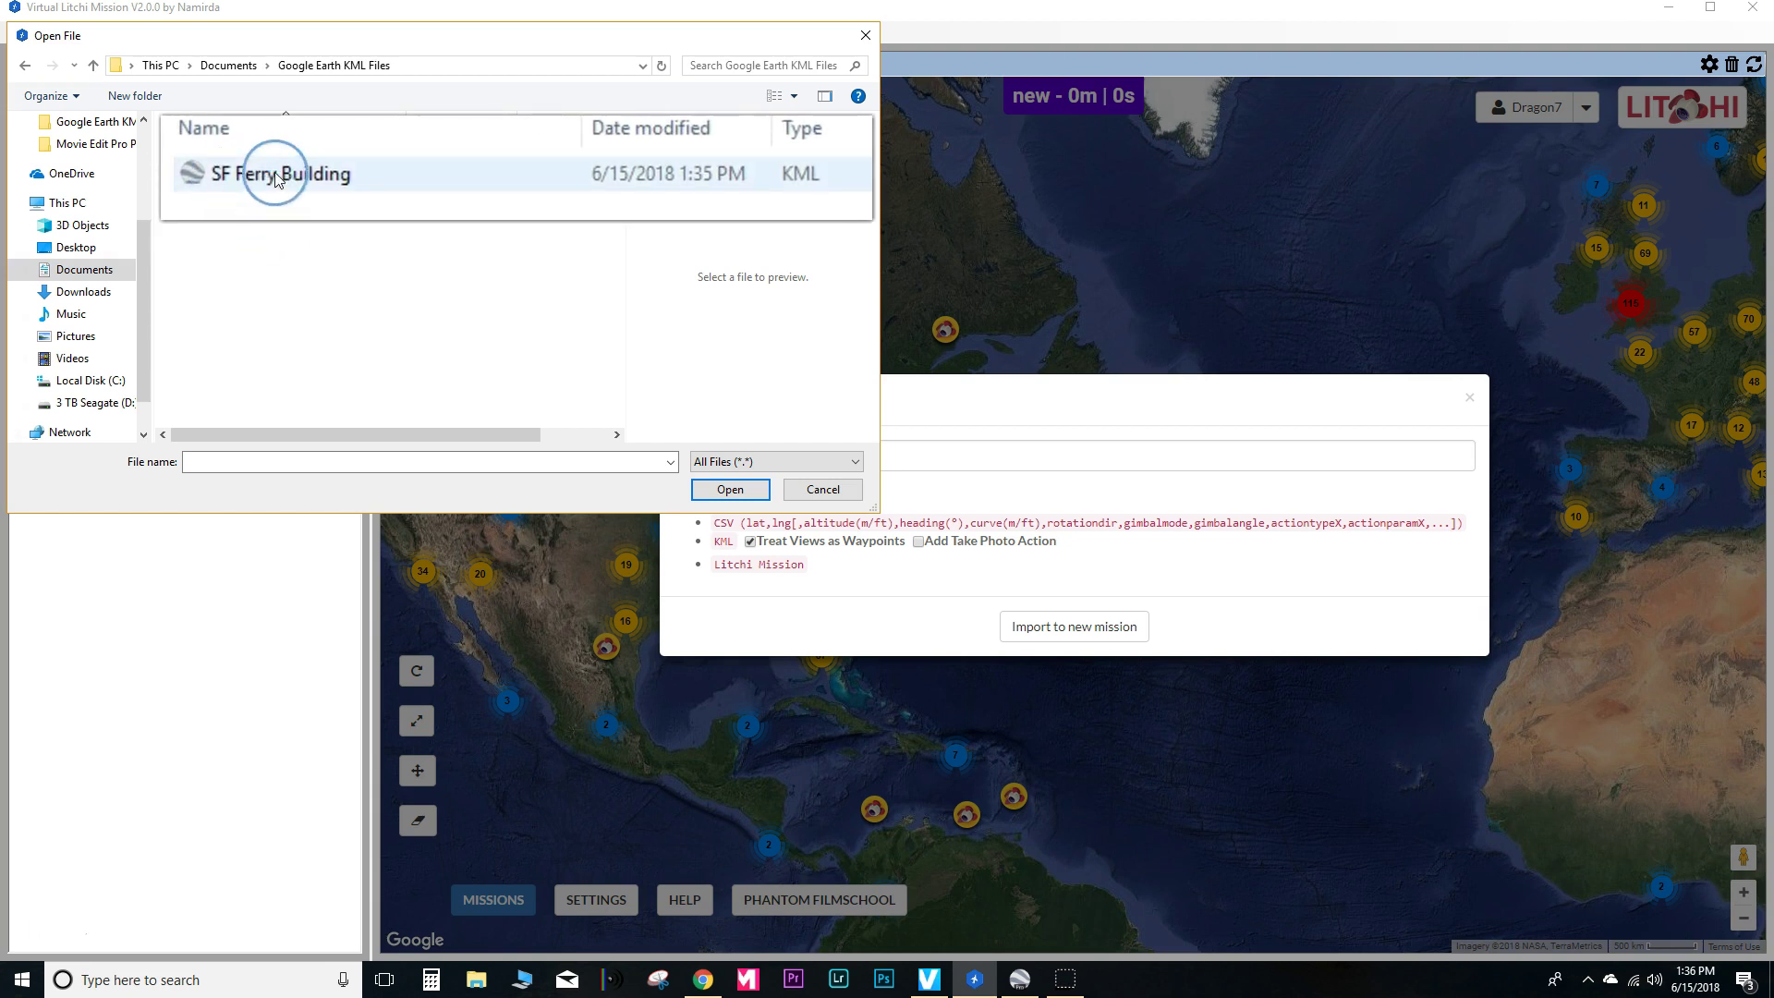
pyautogui.doubleClick(229, 151)
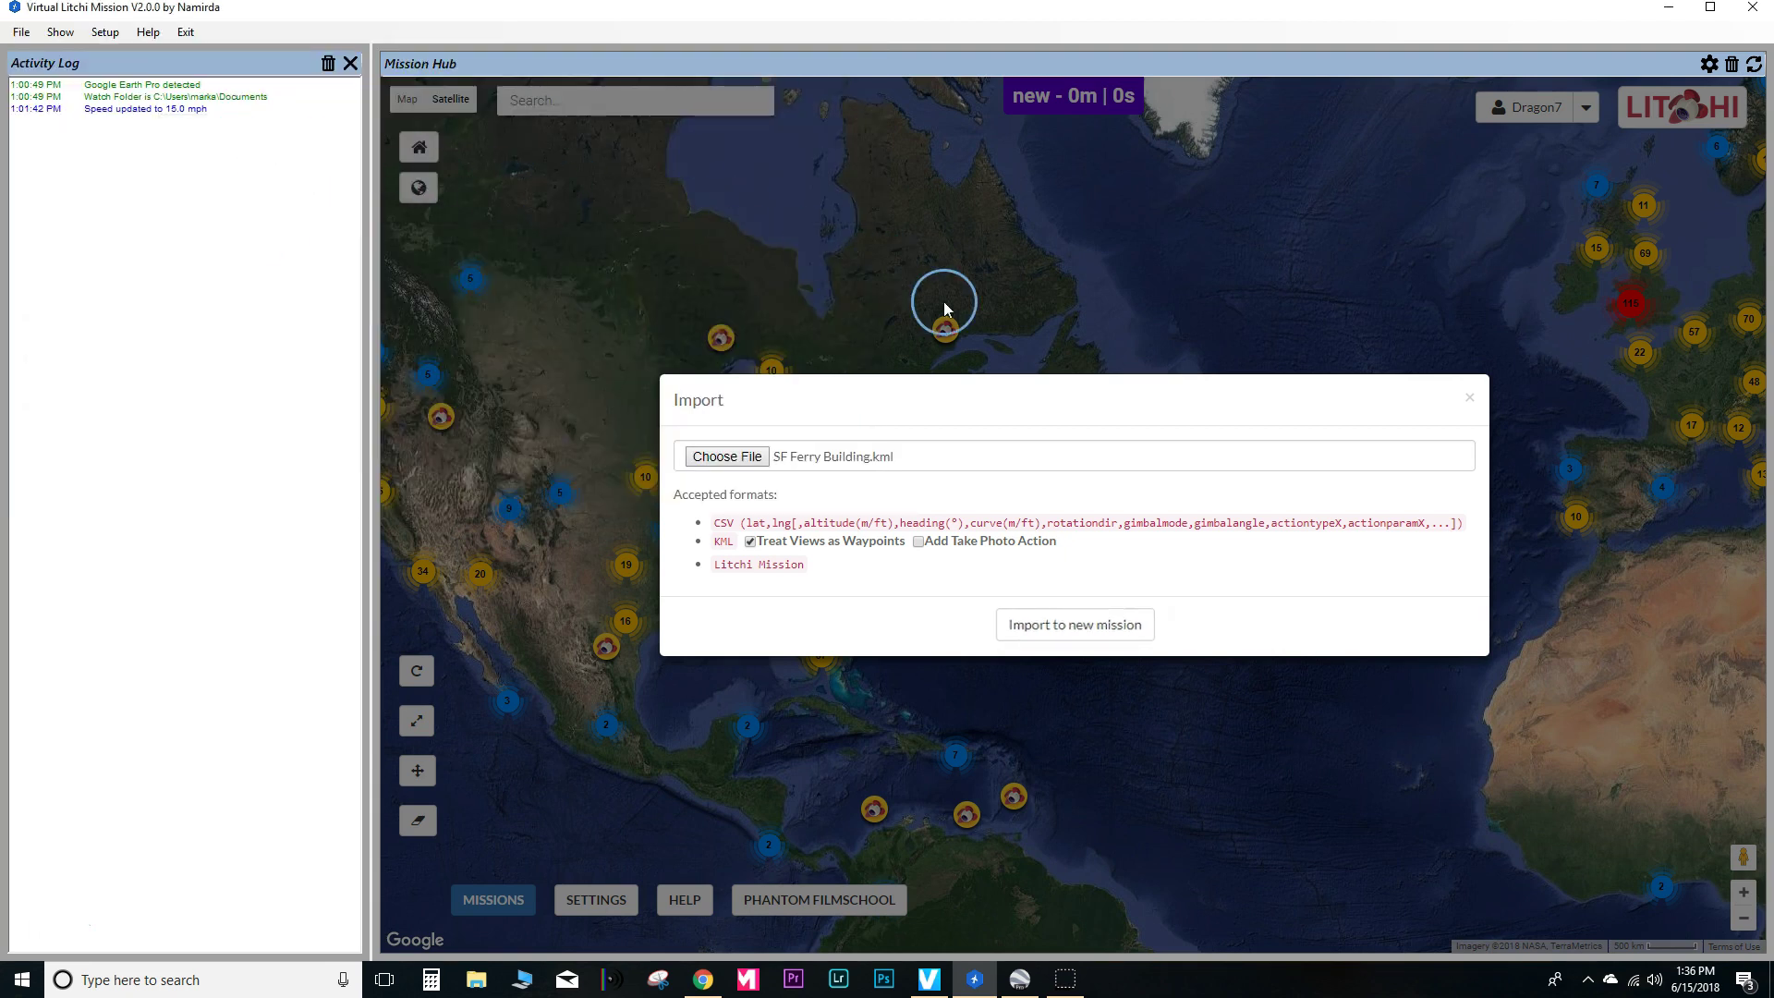
pyautogui.click(1079, 629)
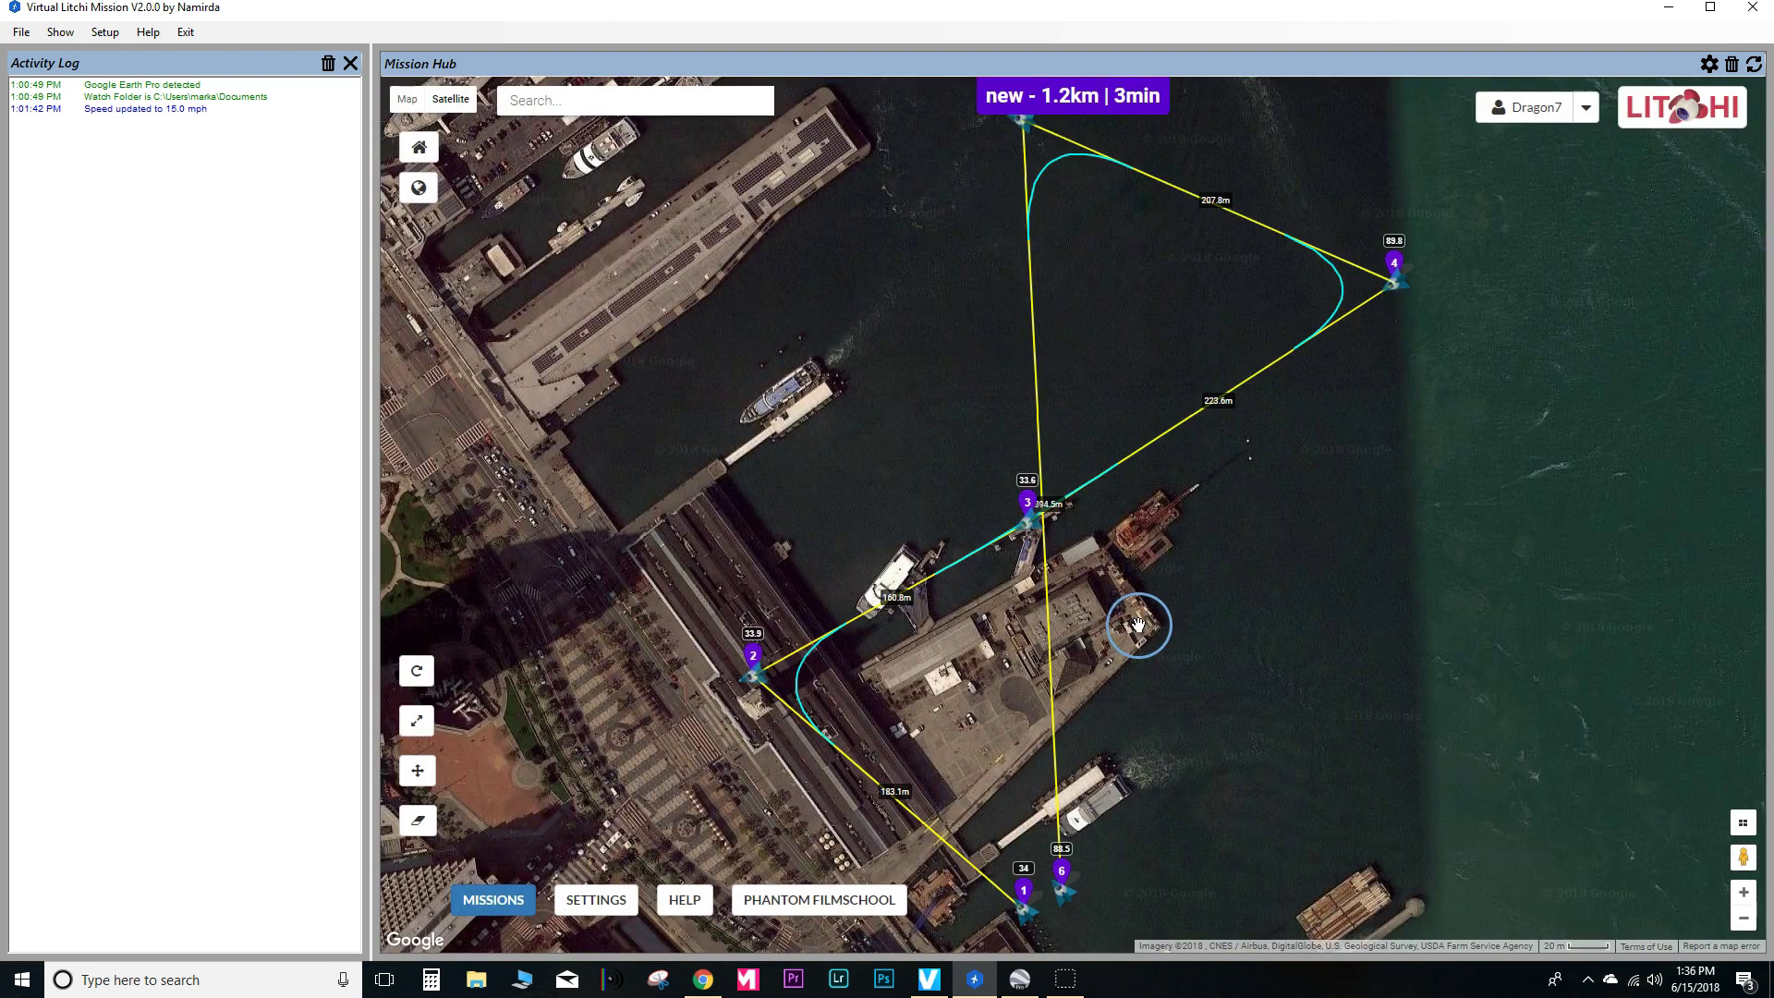
pyautogui.scroll(-1, 1138, 626)
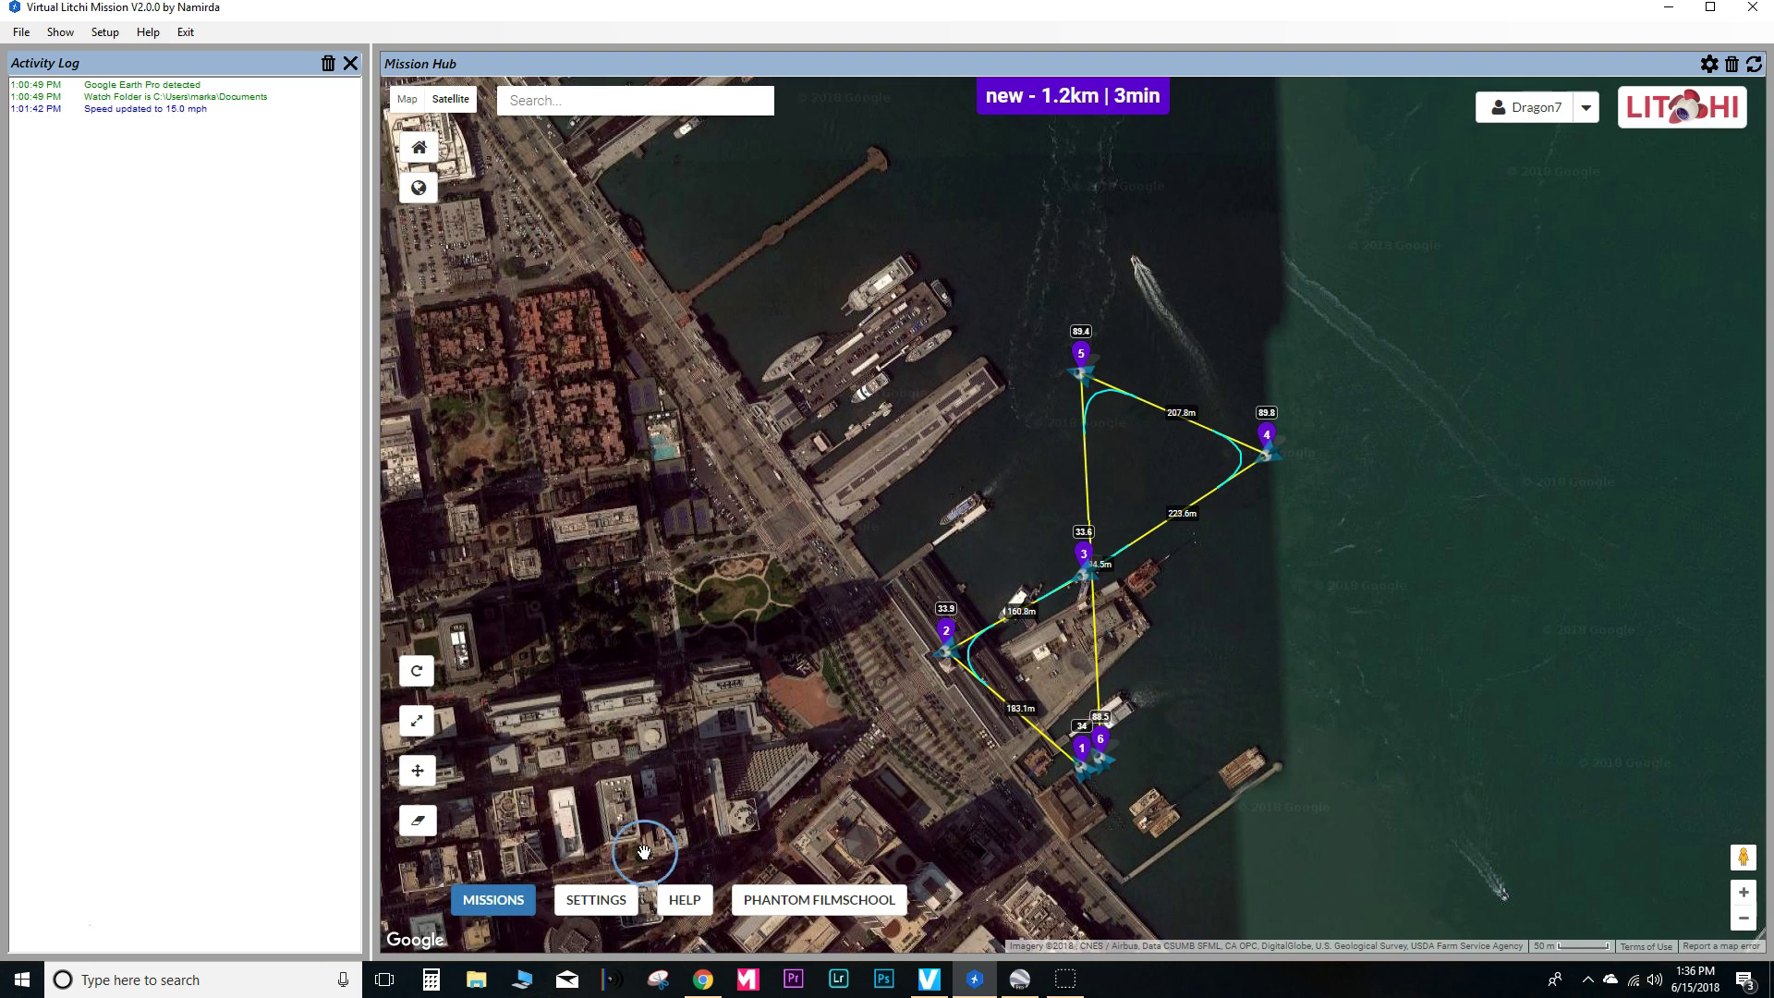
pyautogui.click(594, 901)
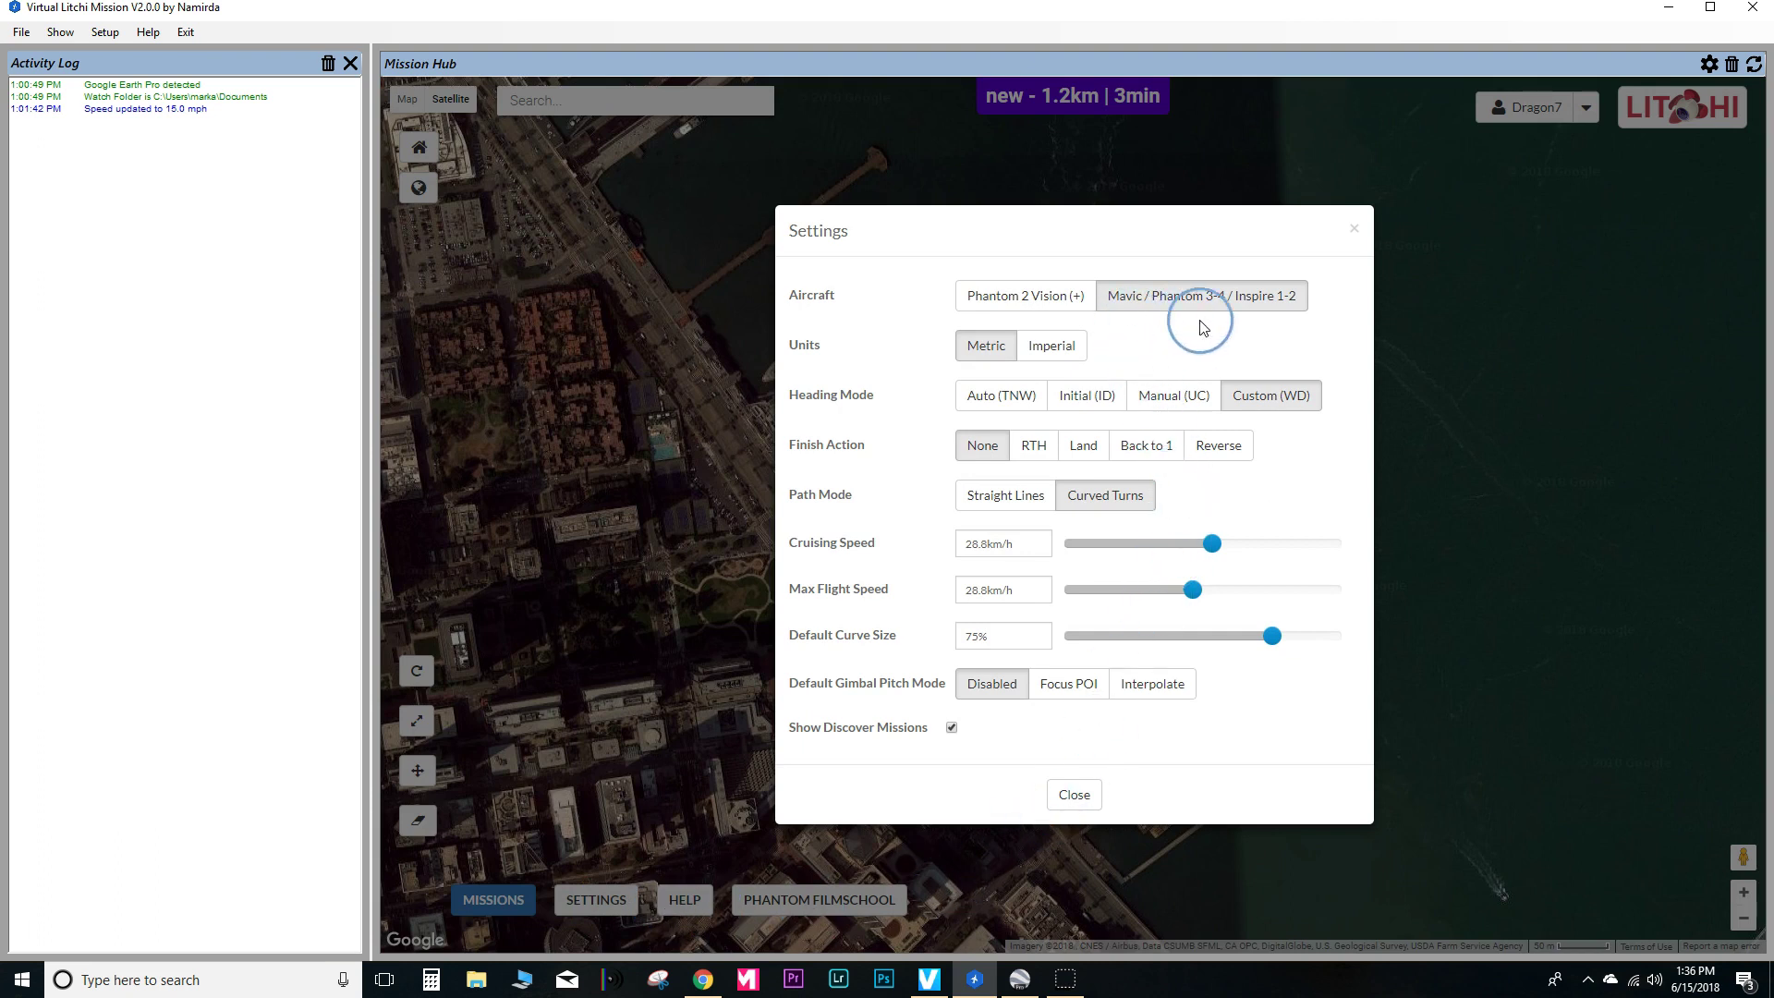
# Set RTH on finish, imperial units, 15 mph cruising, 33.6 mph max speed, and hide discover missions
pyautogui.click(1031, 448)
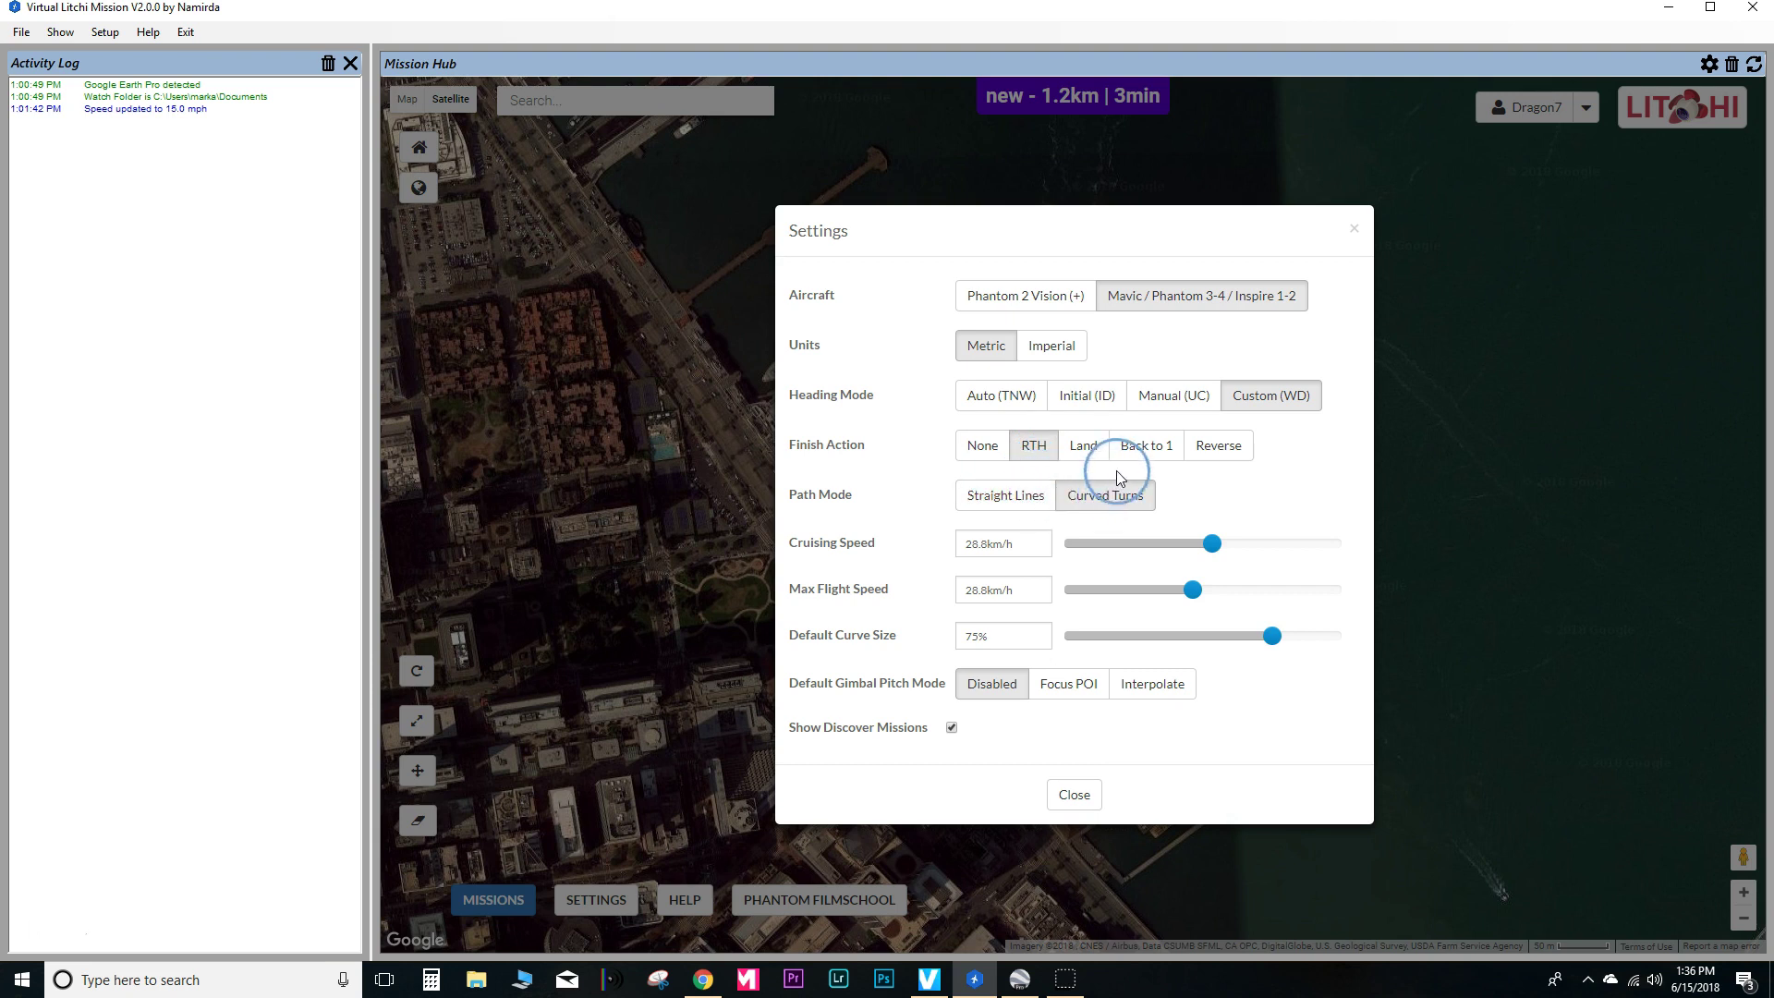
pyautogui.click(1058, 350)
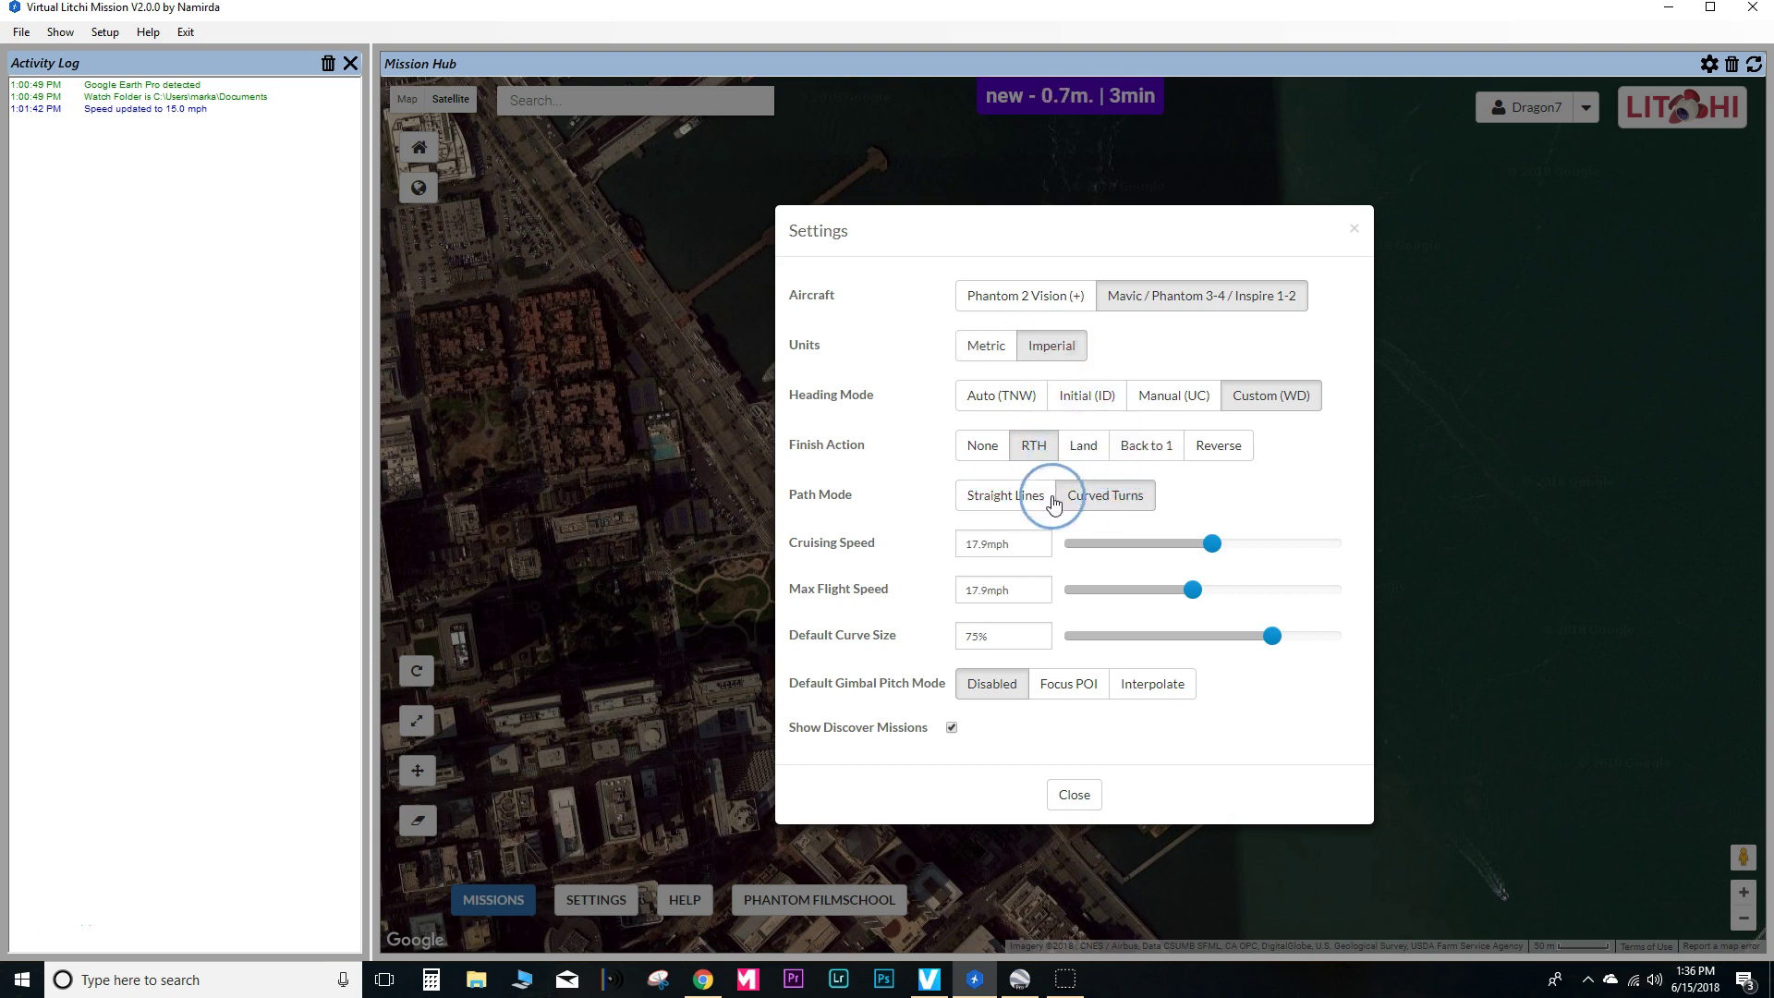
pyautogui.click(1021, 548)
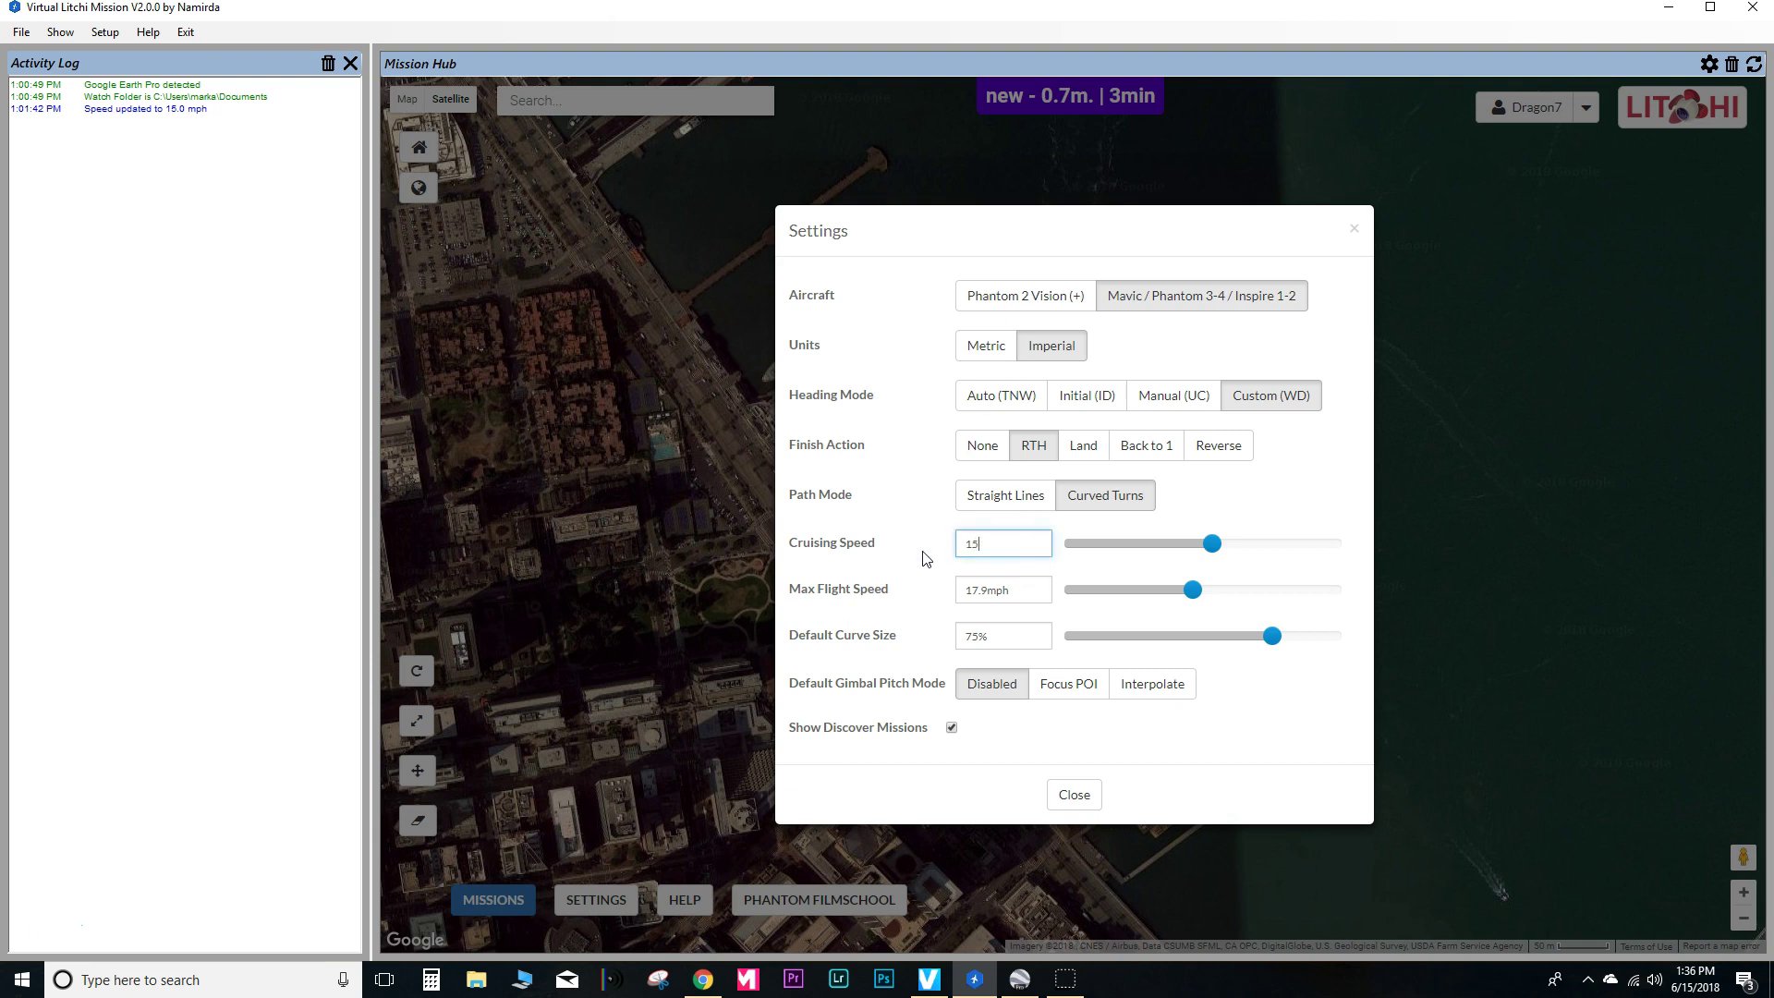
pyautogui.moveTo(1173, 591)
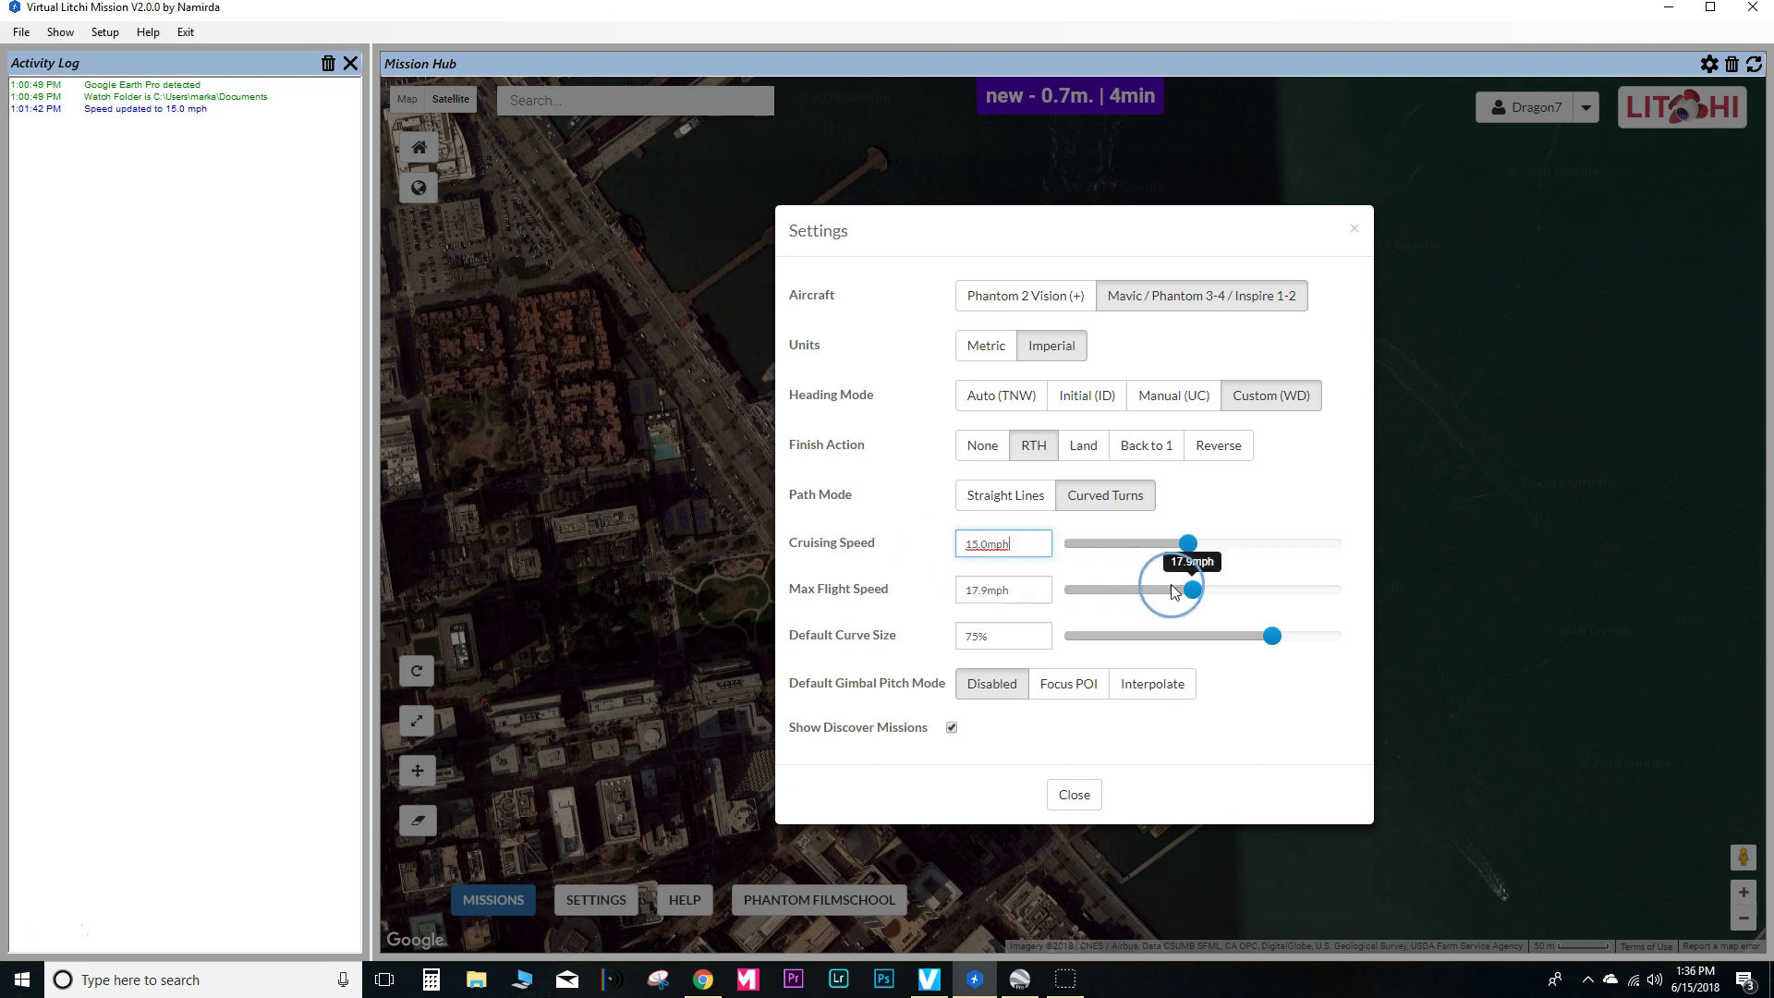
pyautogui.moveTo(1201, 596); pyautogui.dragTo(1362, 596)
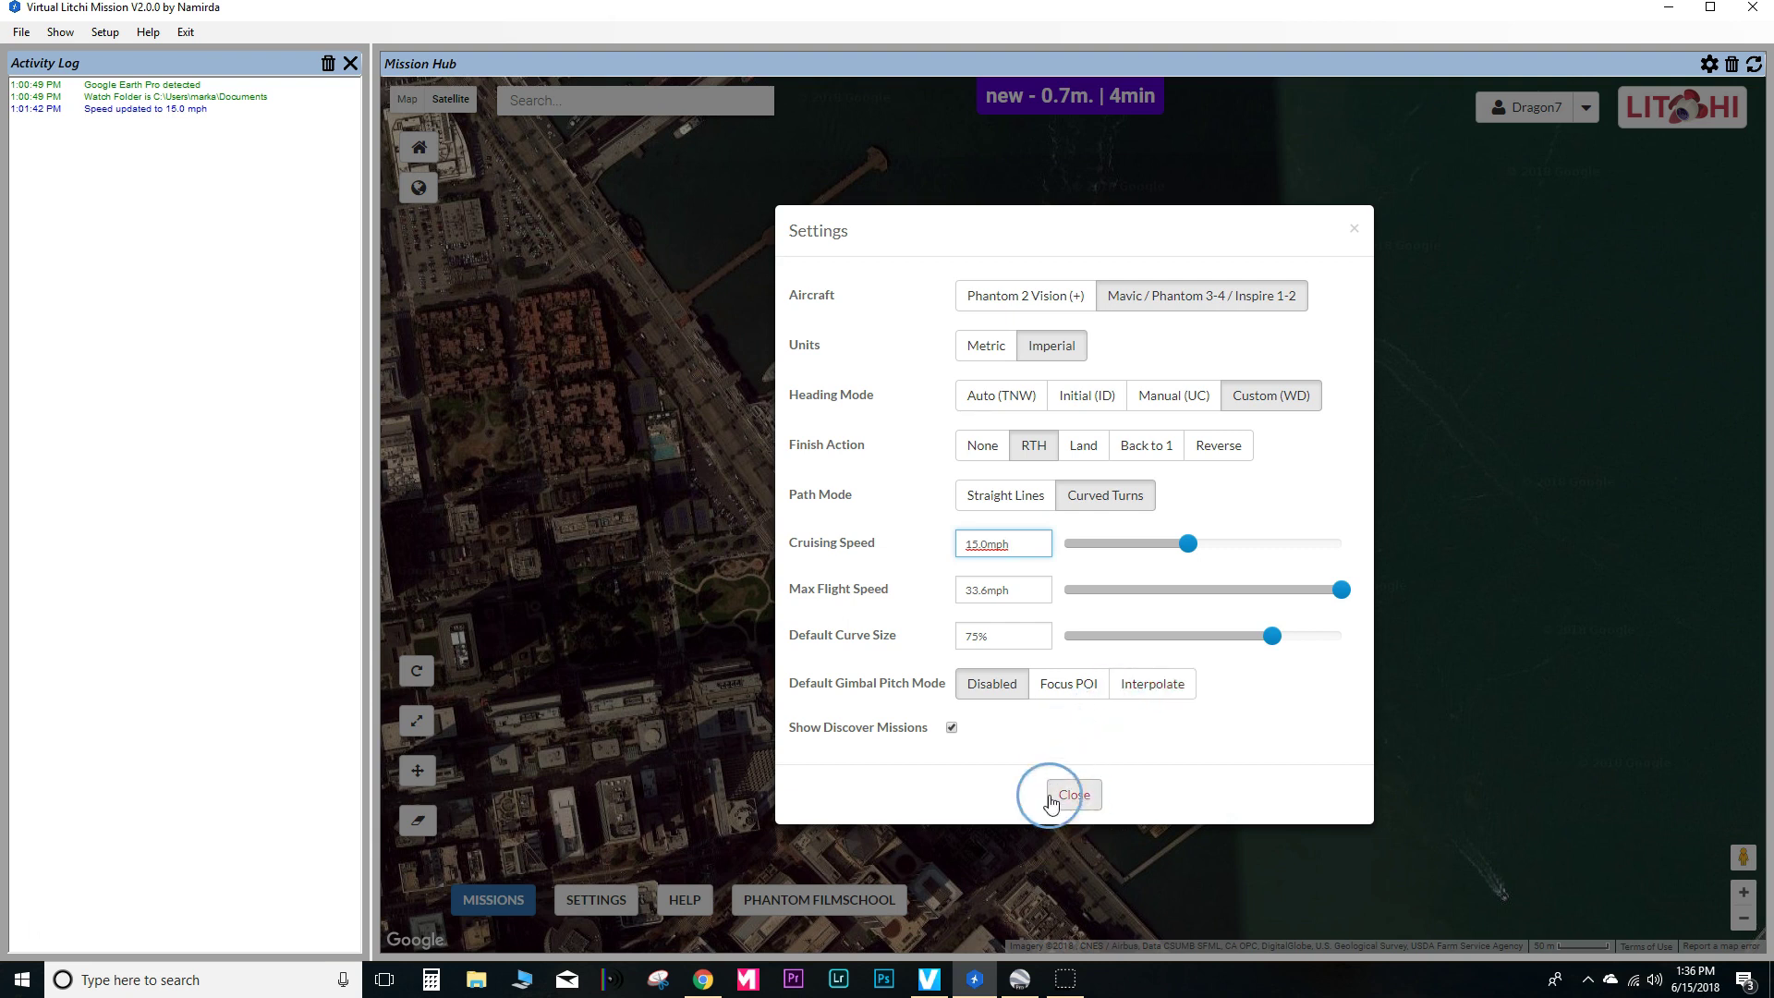
pyautogui.click(944, 739)
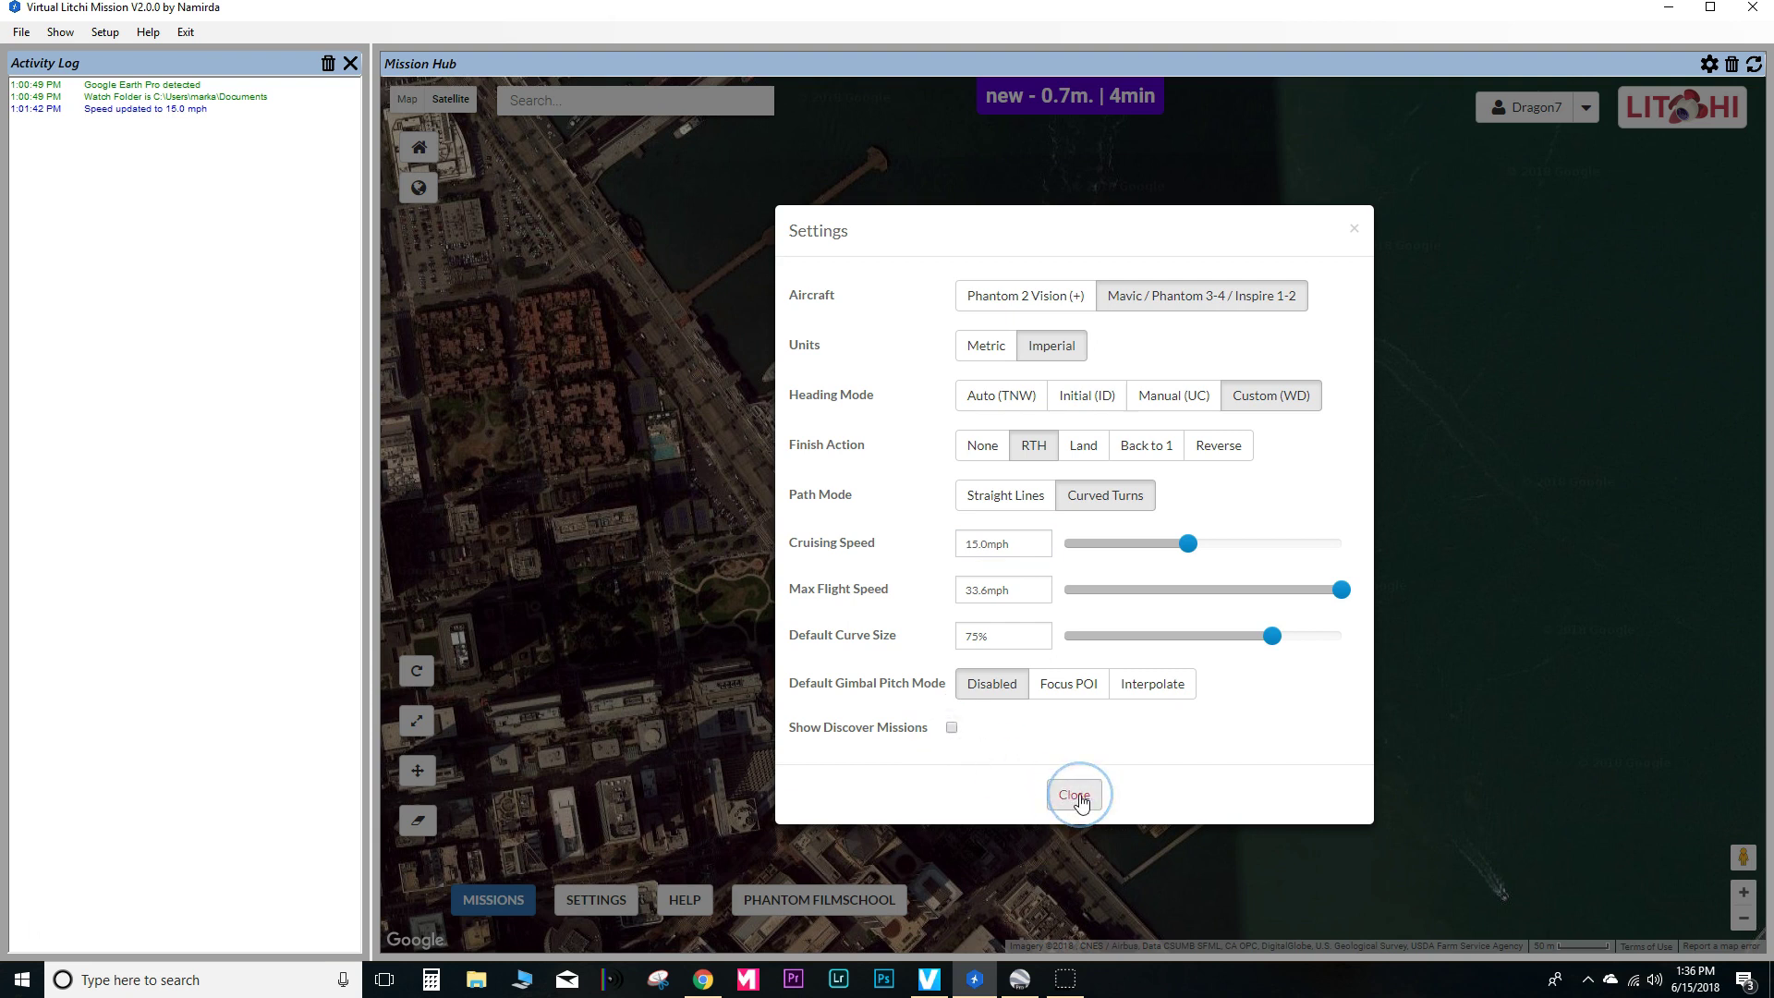
pyautogui.click(1076, 797)
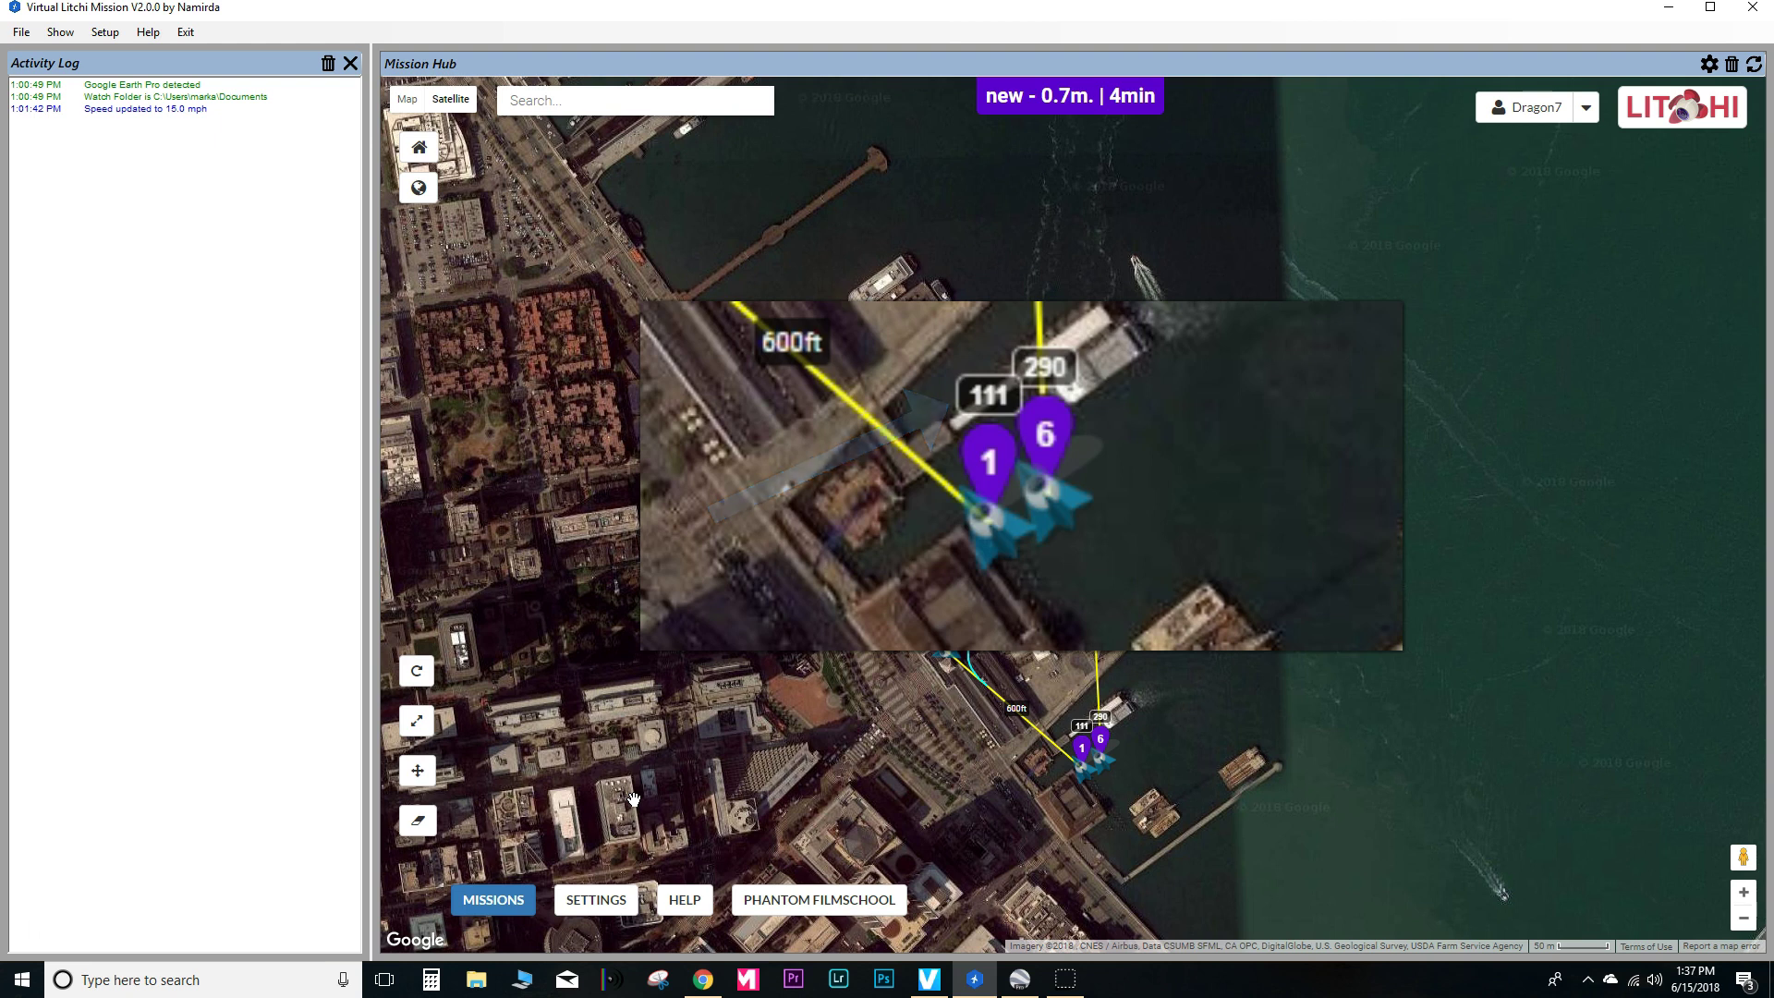
# Export the mission as a KML 3D path for viewing in Google Earth Pro
pyautogui.click(549, 821)
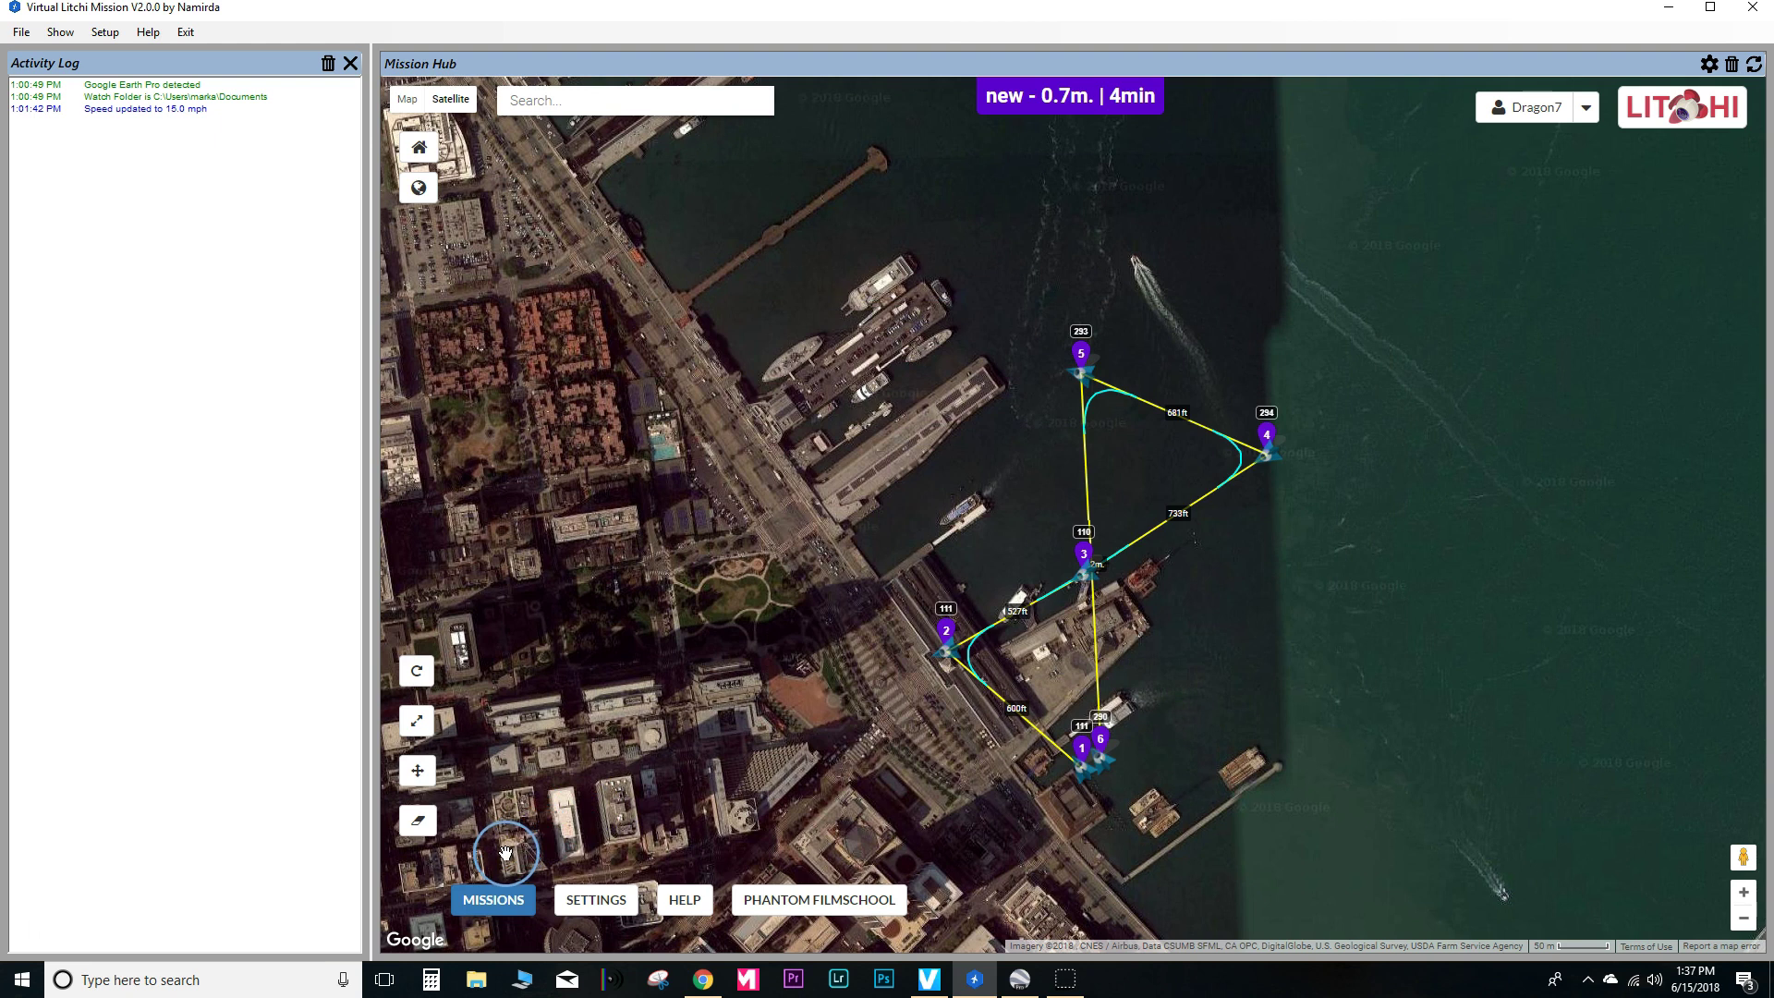
pyautogui.click(495, 897)
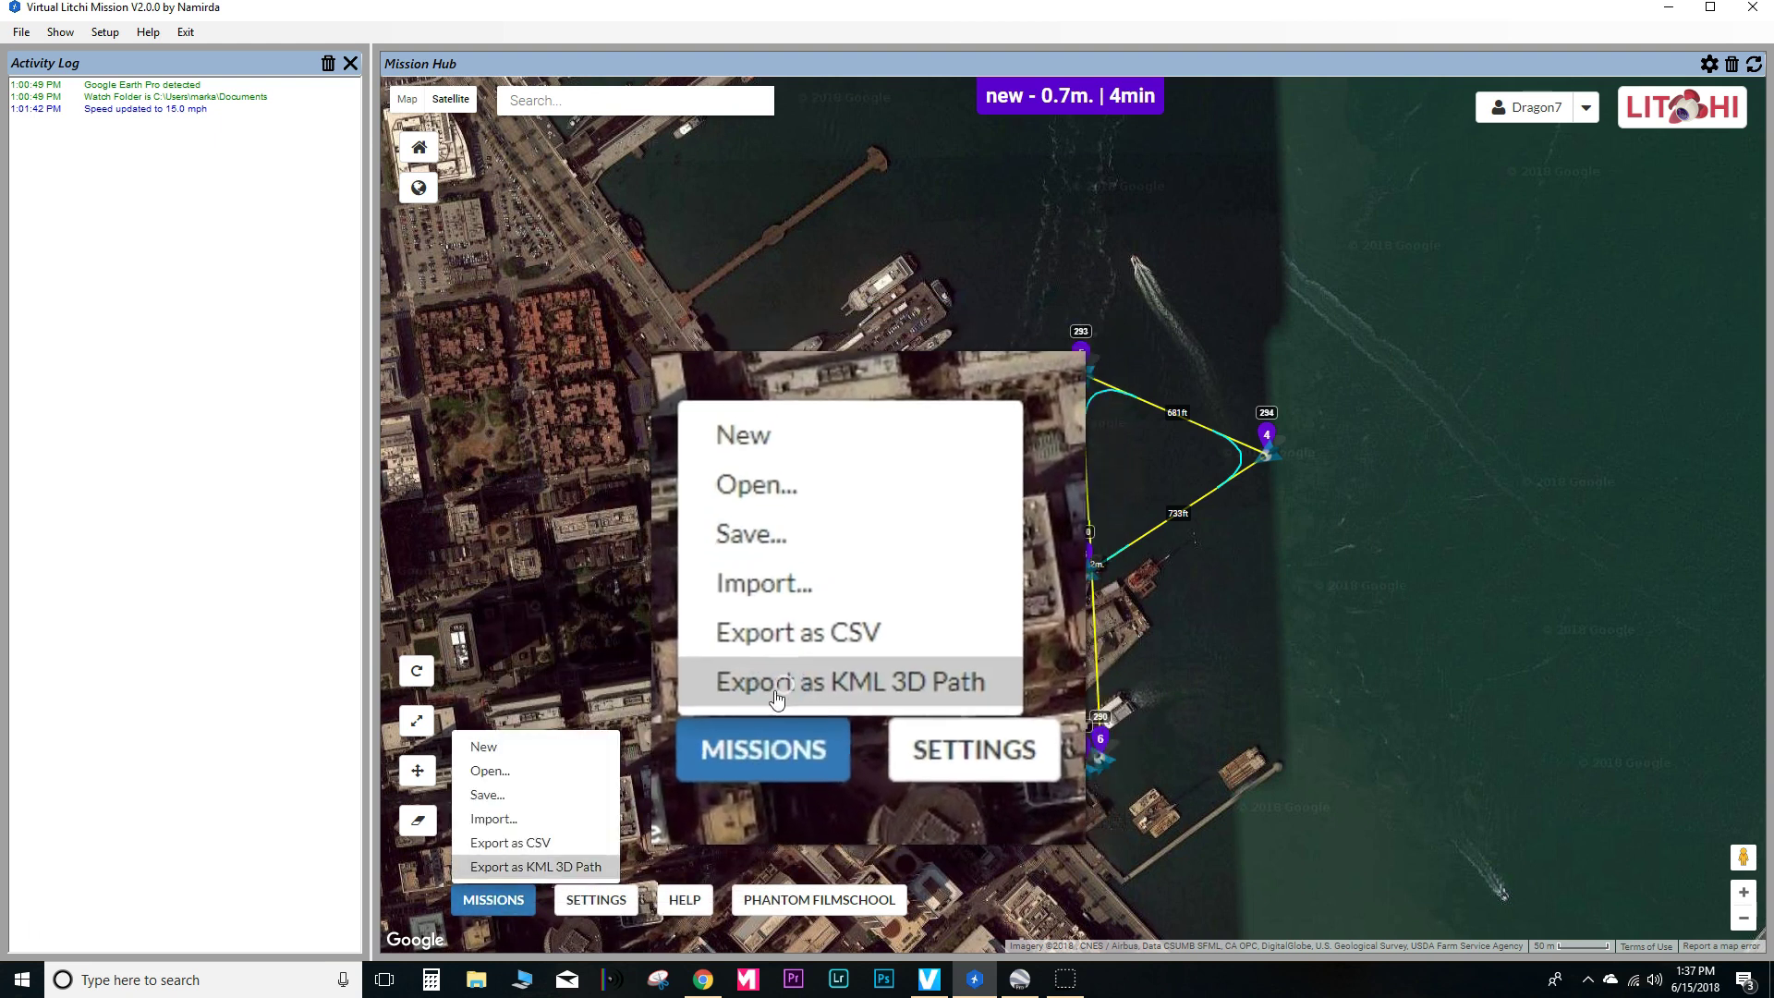
pyautogui.click(518, 866)
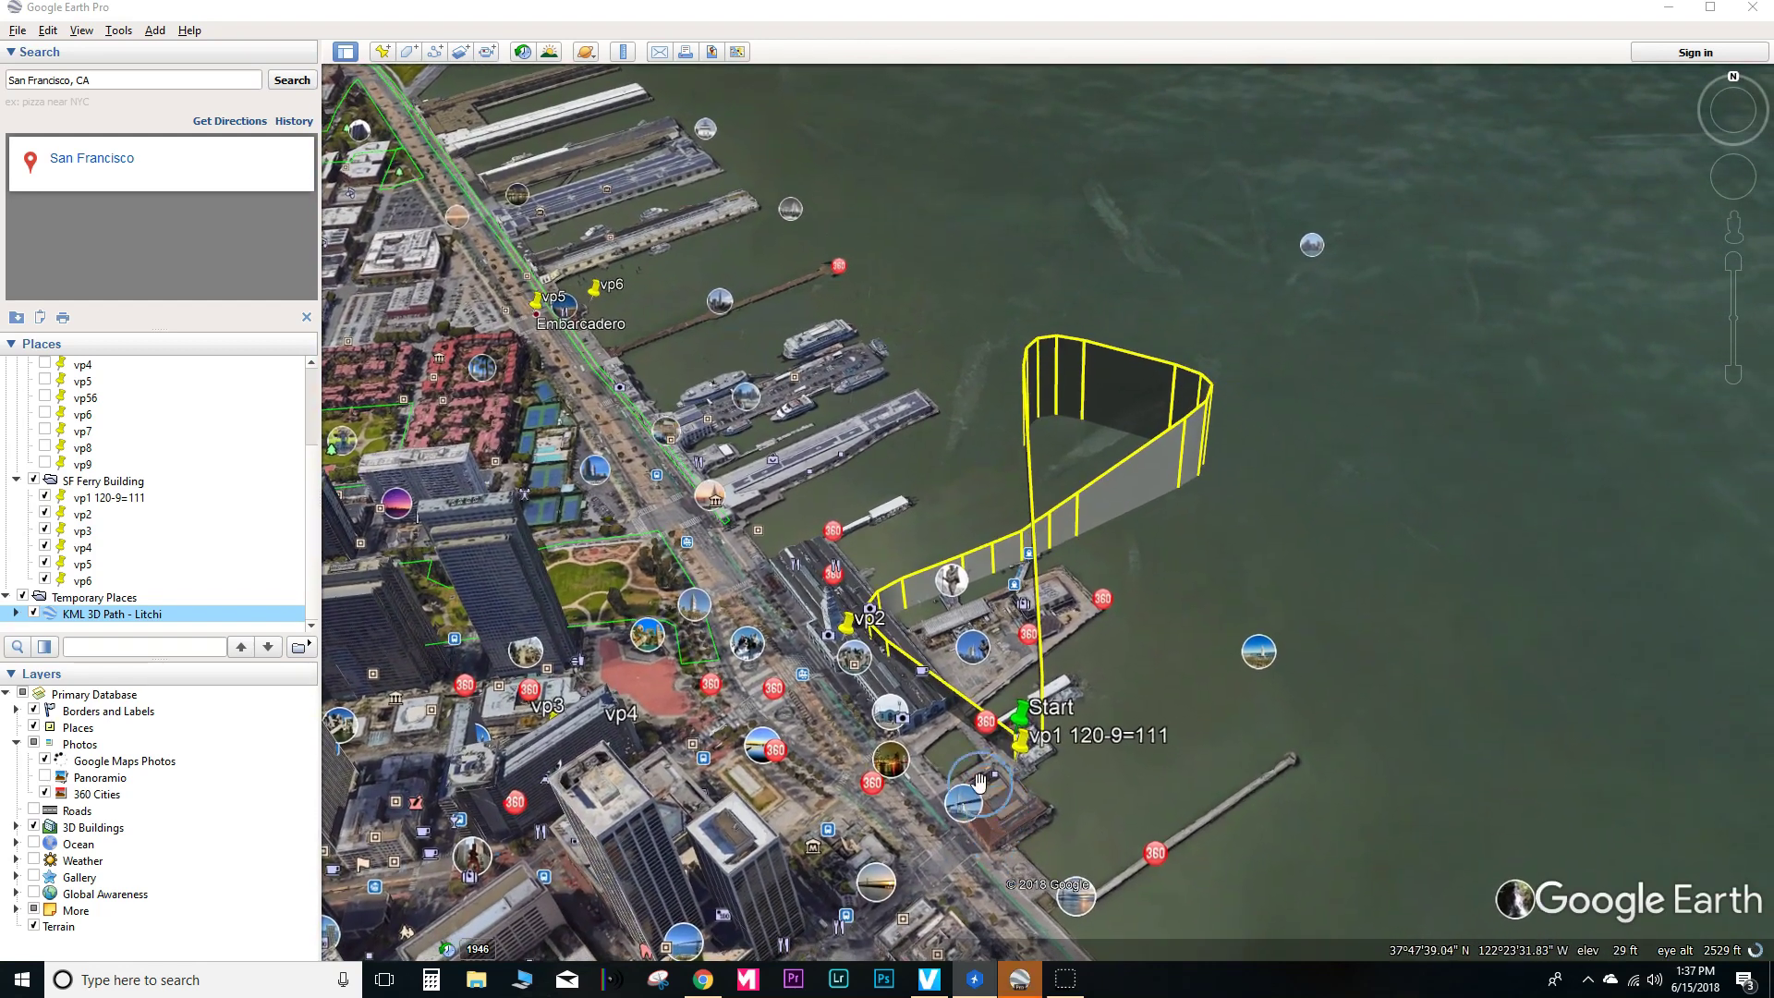
pyautogui.scroll(5, 1035, 664)
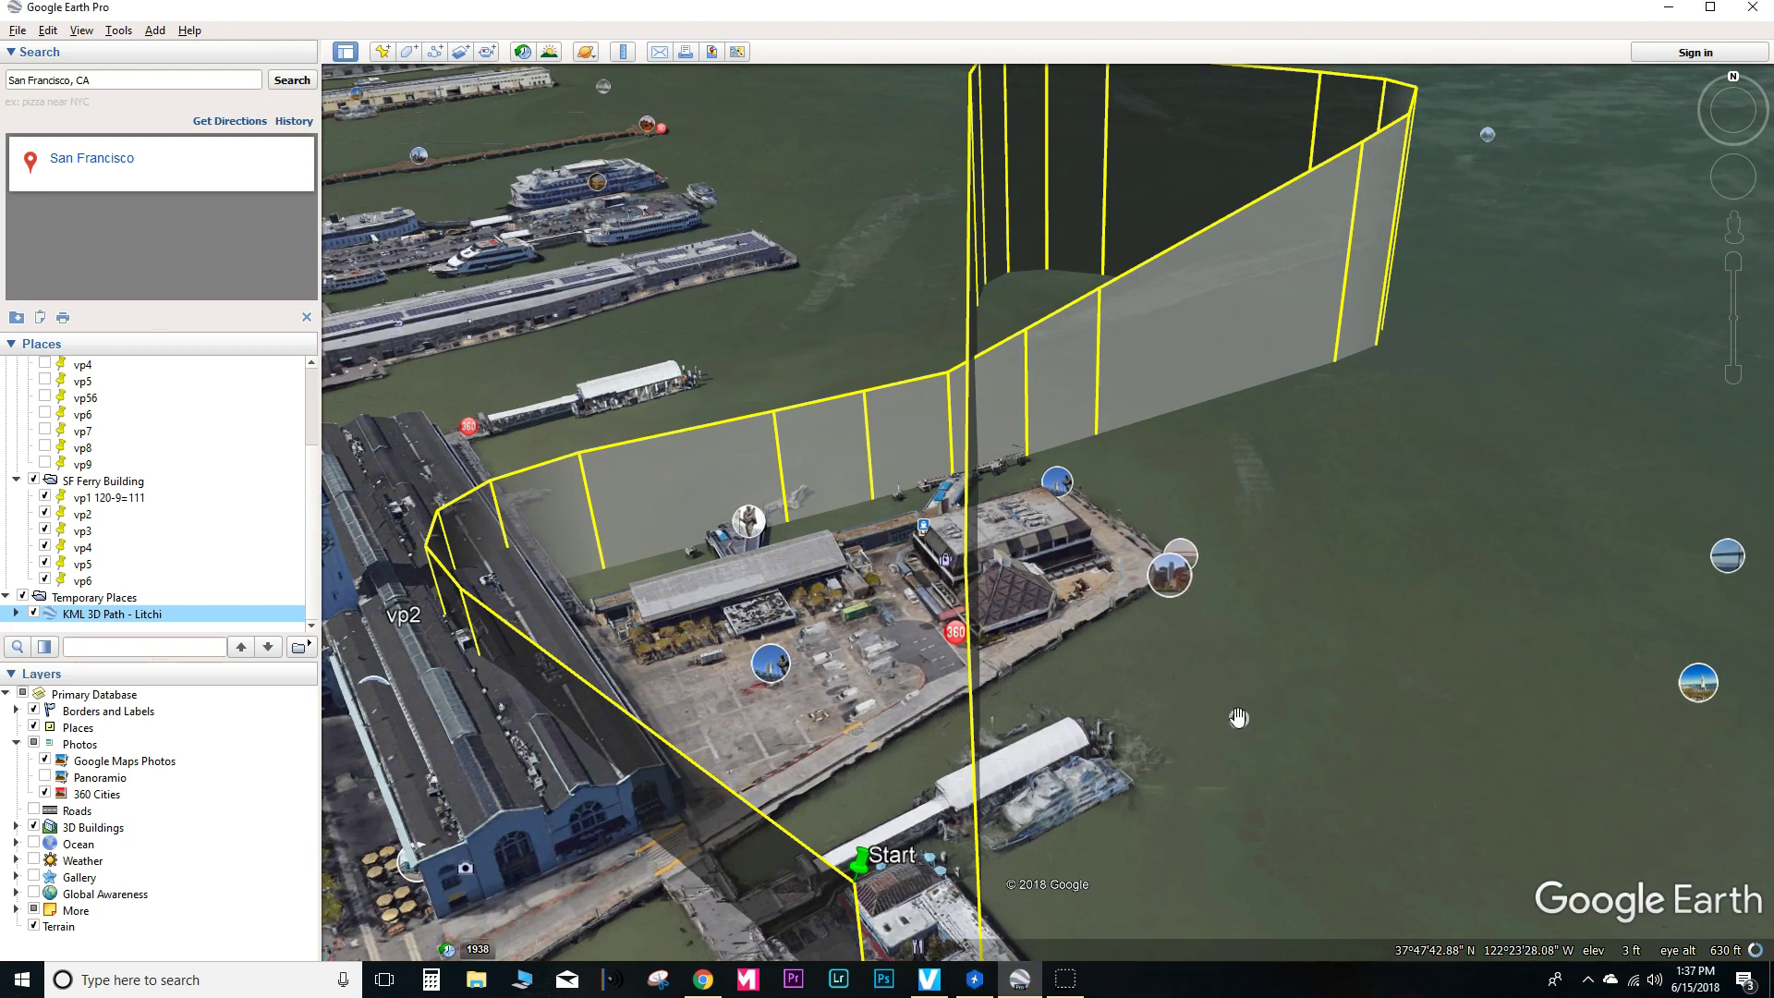
pyautogui.scroll(2, 1204, 723)
pyautogui.moveTo(1172, 634); pyautogui.dragTo(931, 807)
pyautogui.scroll(-2, 931, 807)
pyautogui.scroll(-2, 932, 807)
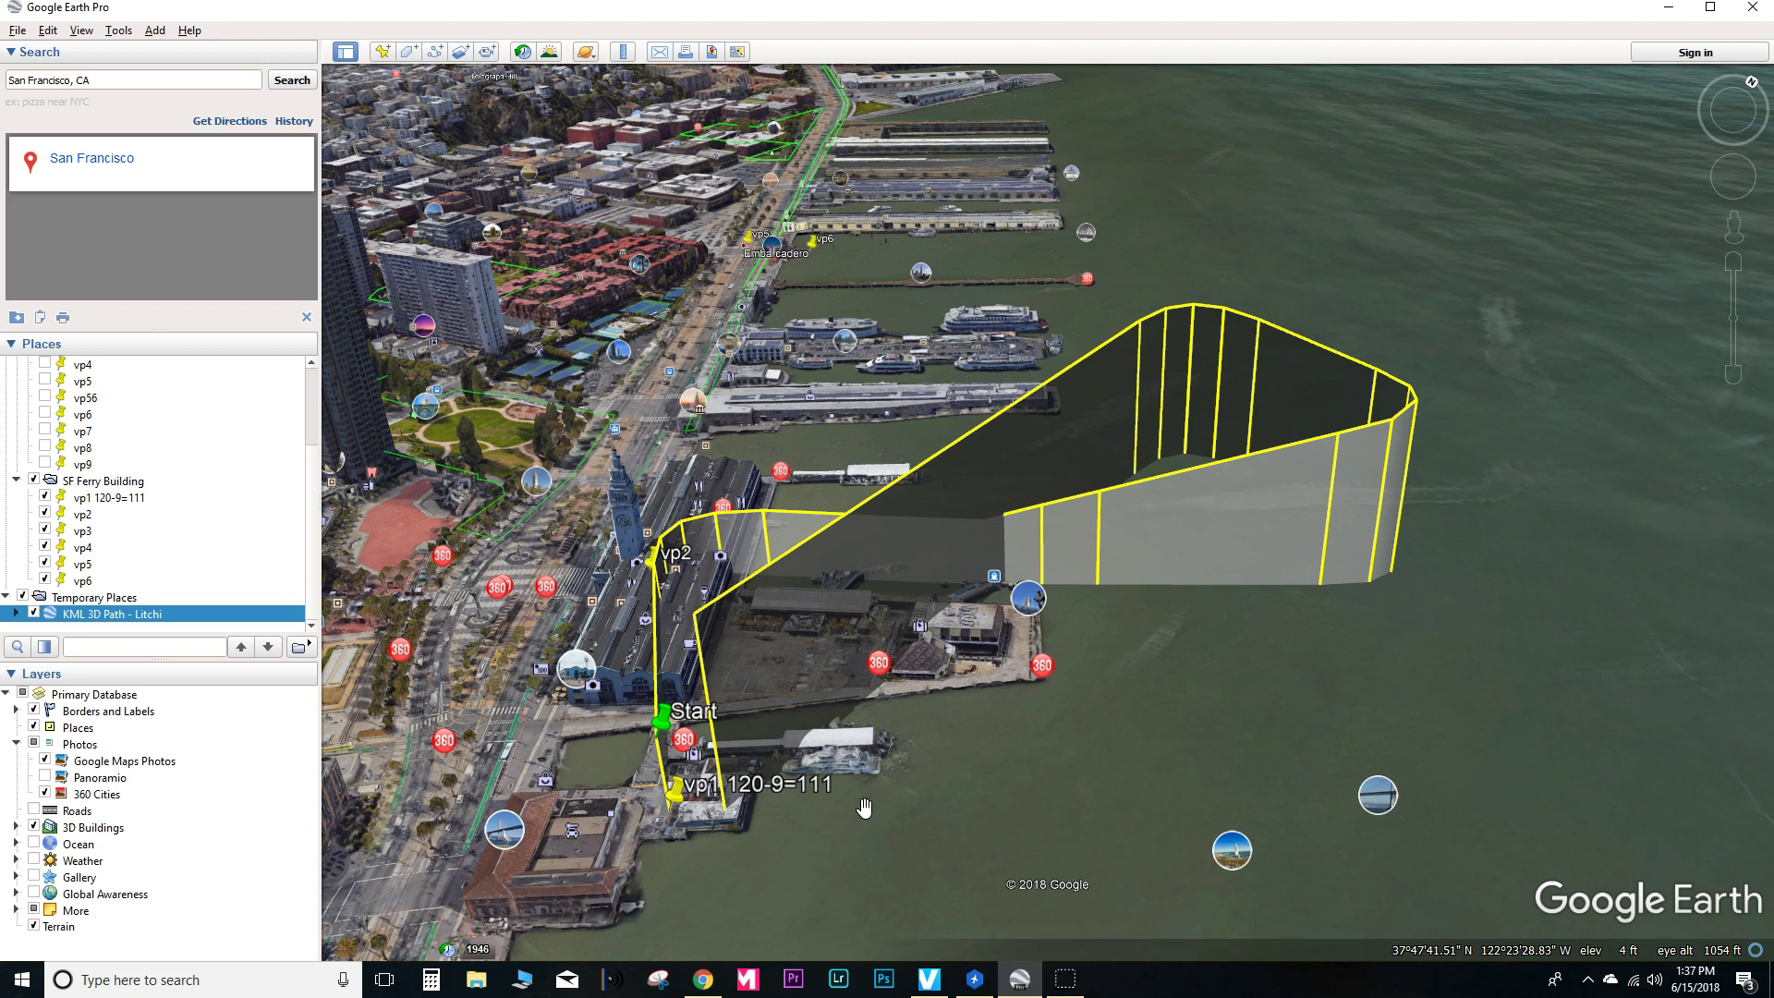
# Export the mission from Virtual Litchi Mission to Google Earth as litchi_mission
pyautogui.click(976, 981)
pyautogui.click(493, 899)
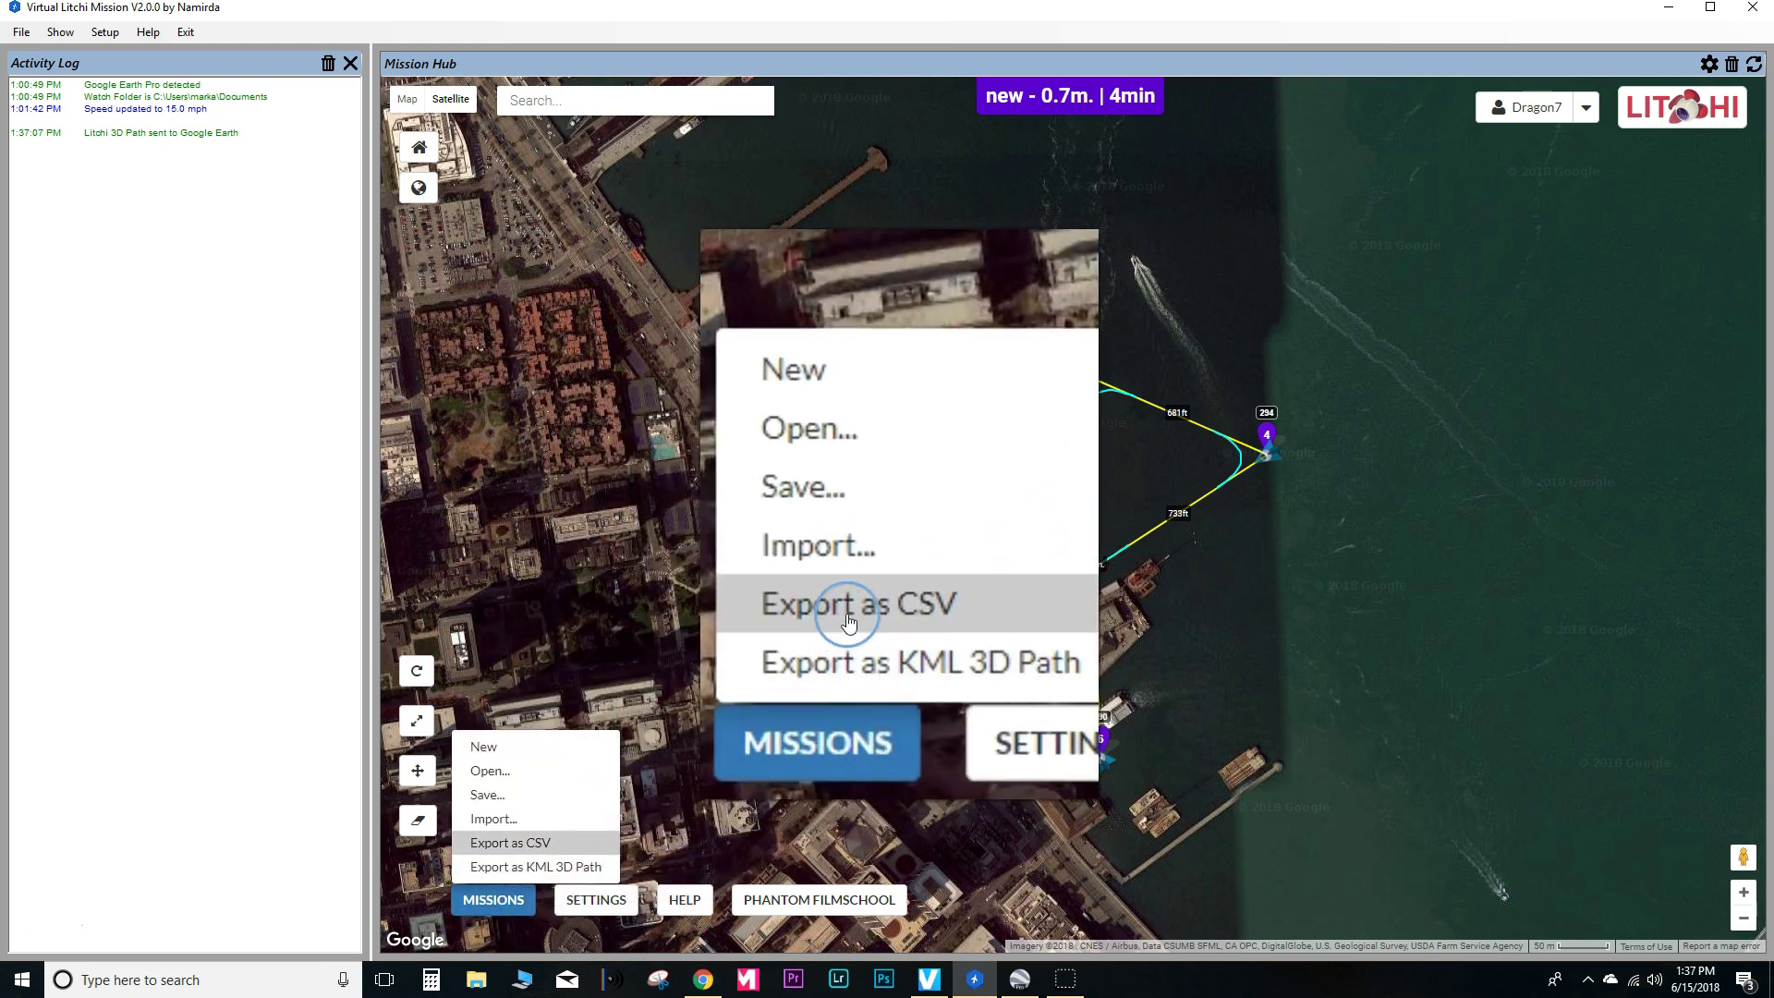
pyautogui.click(510, 843)
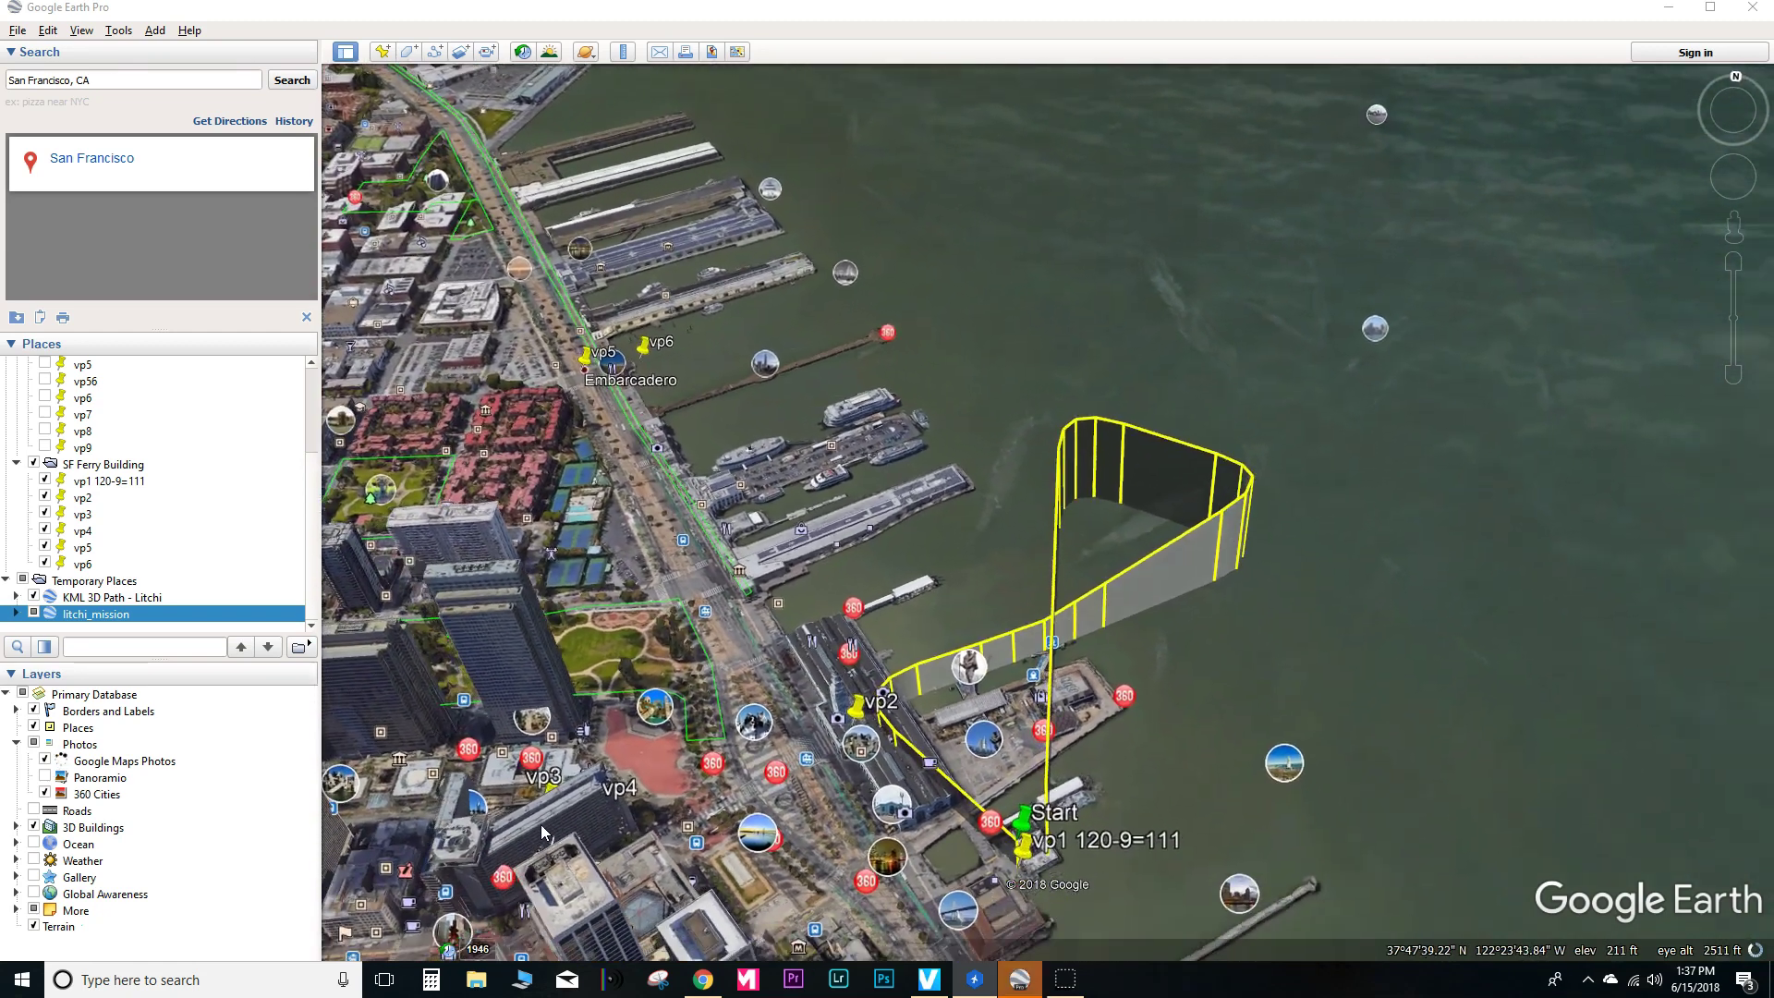
# Expand litchi_mission under Temporary Places and play its 02:38 Virtual Mission tour past the Ferry Building
pyautogui.click(312, 430)
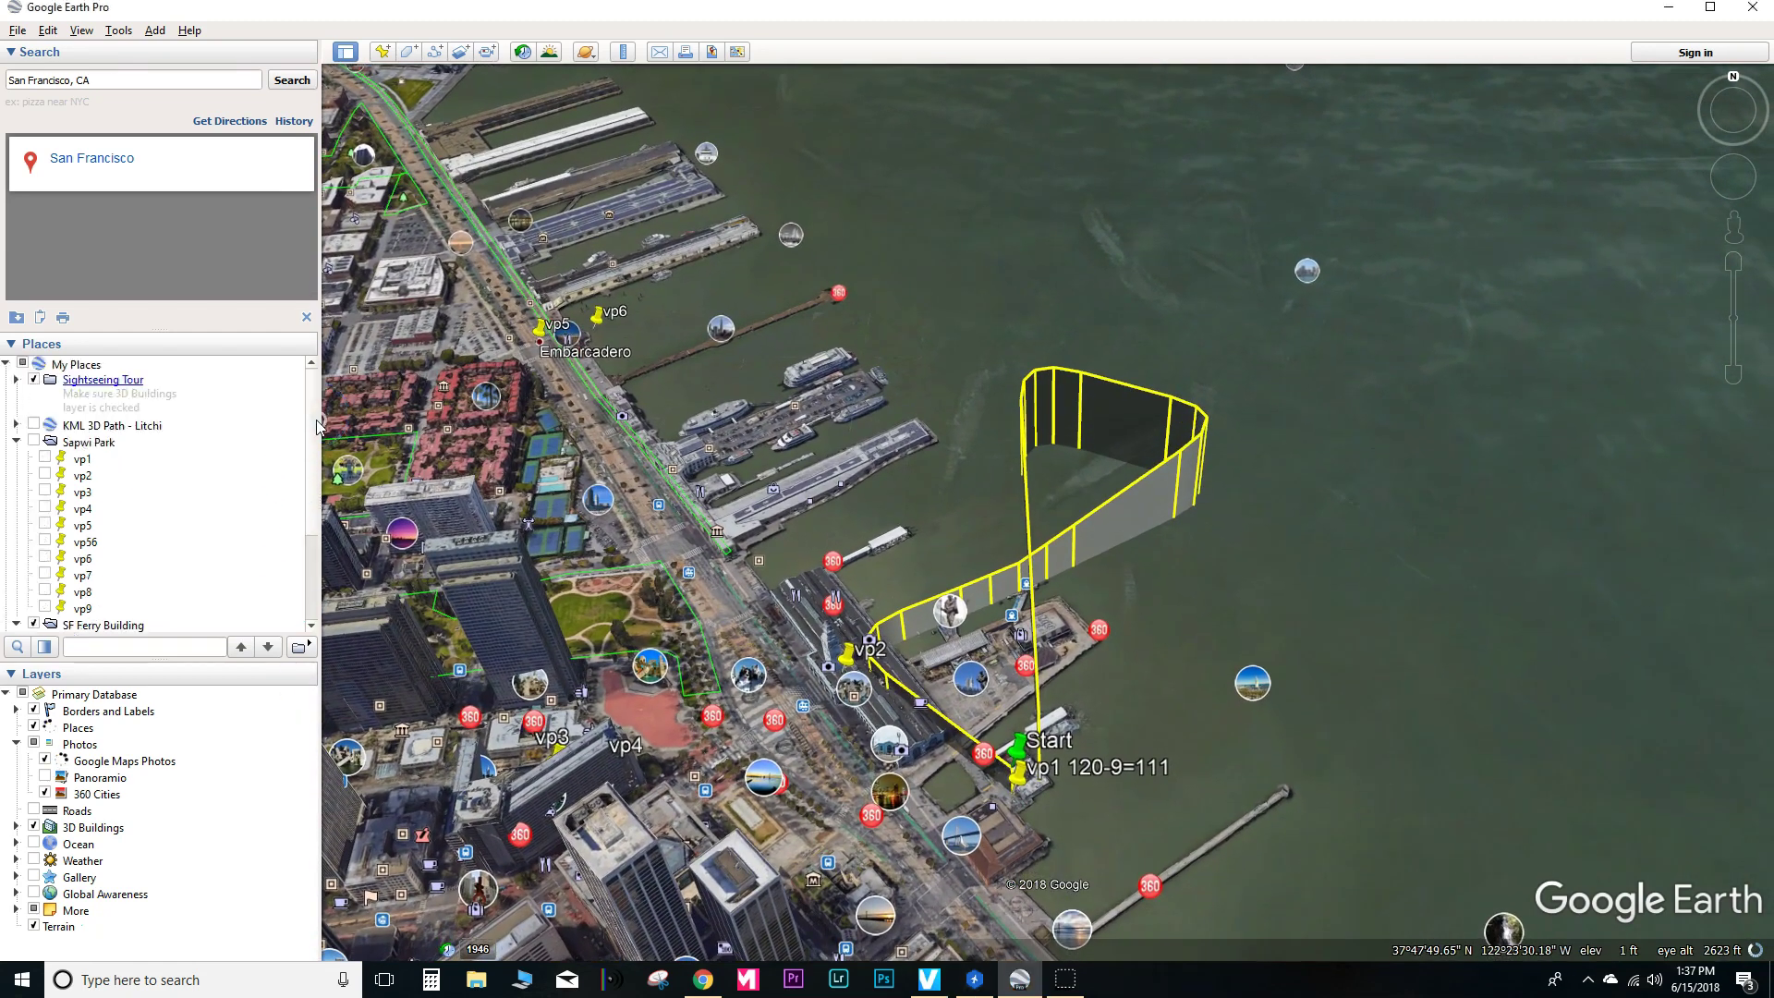
pyautogui.click(312, 596)
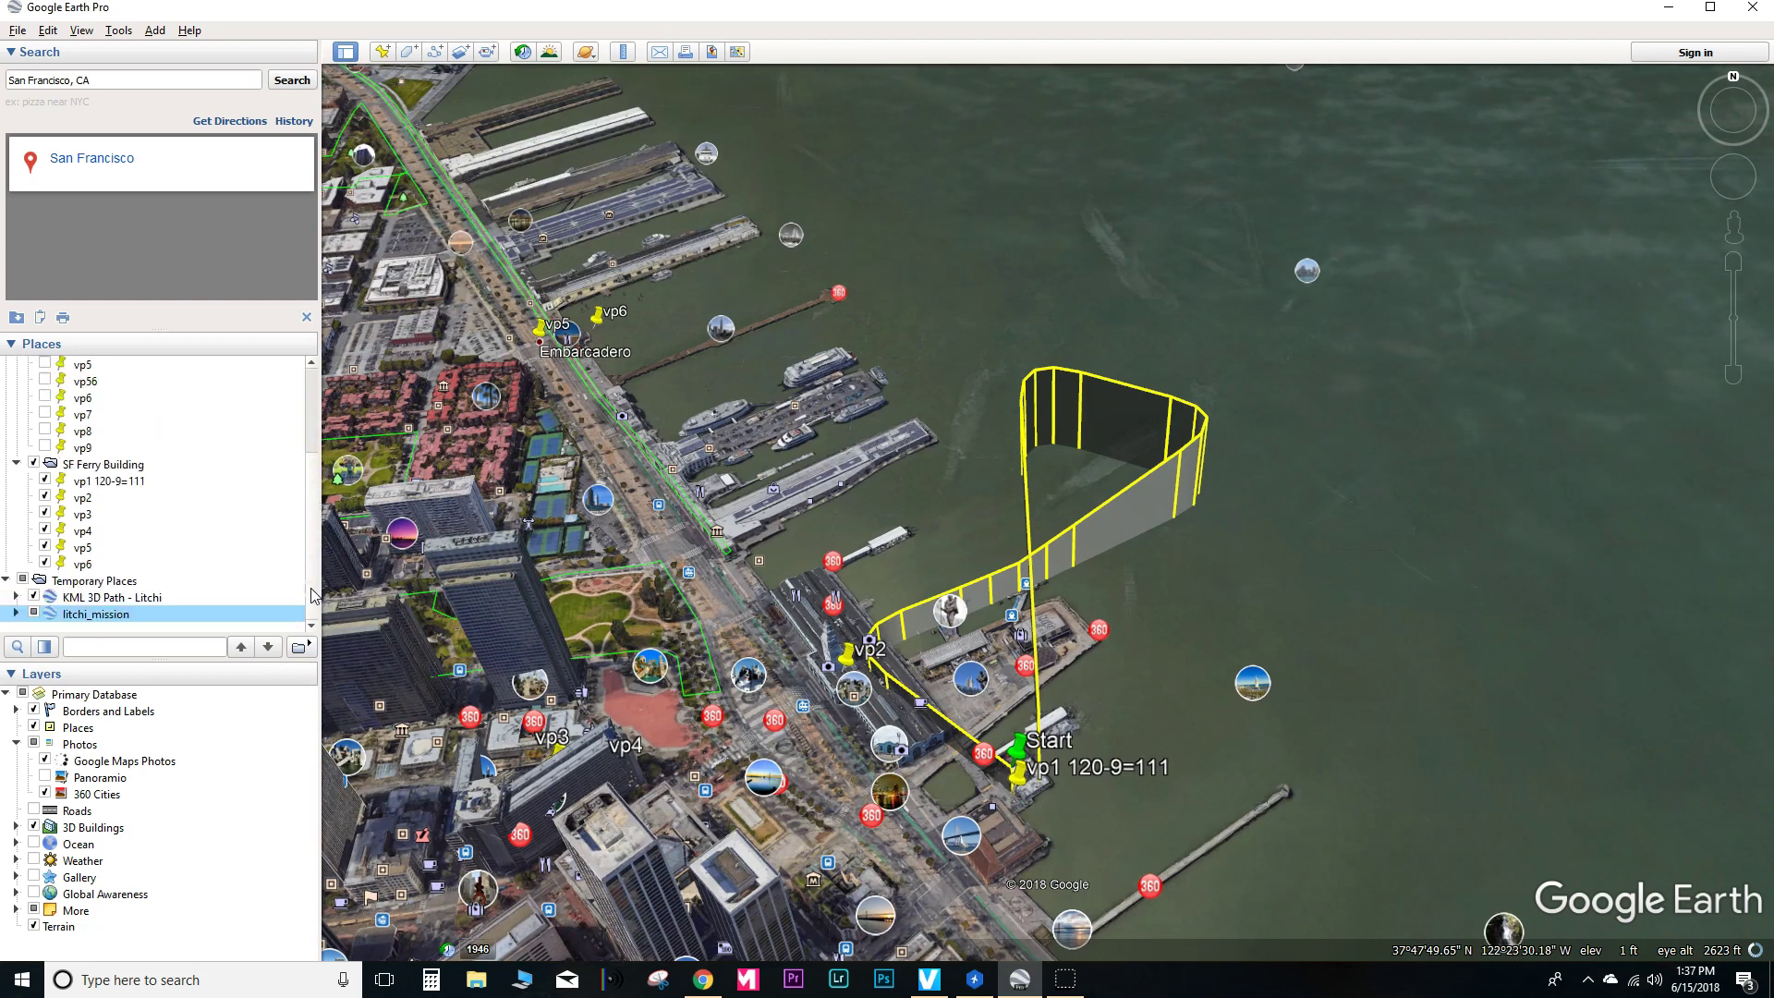
pyautogui.click(28, 619)
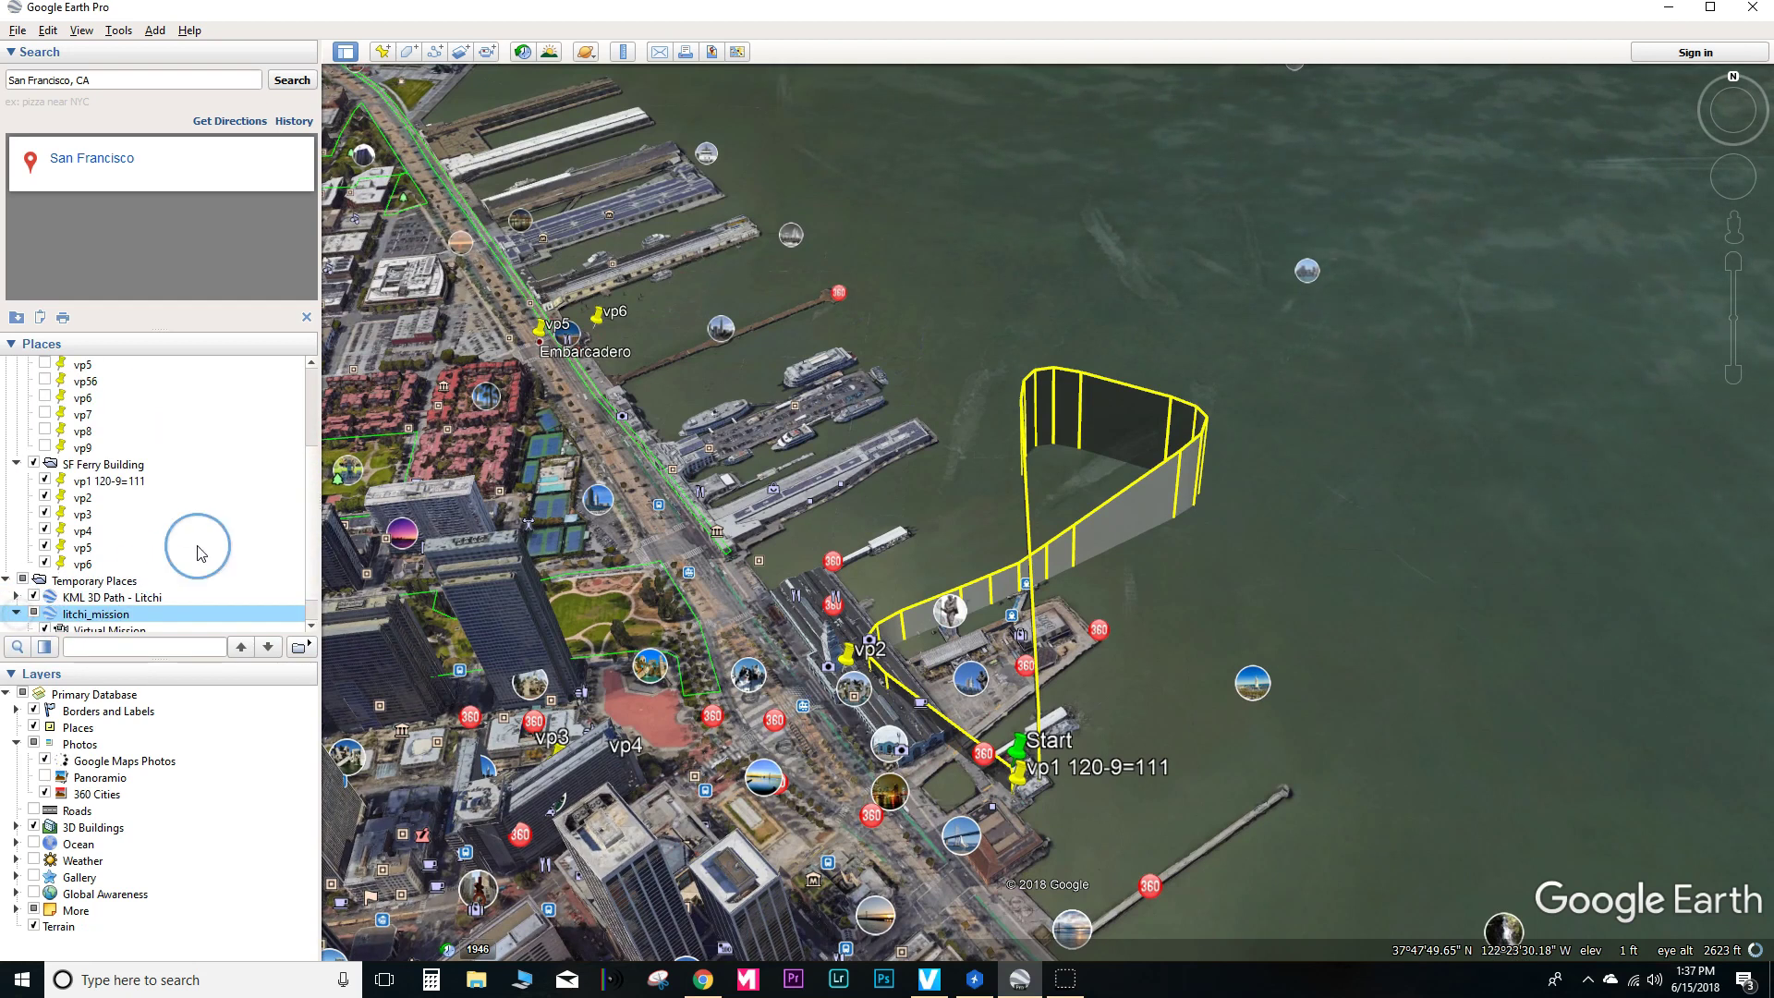
pyautogui.click(313, 432)
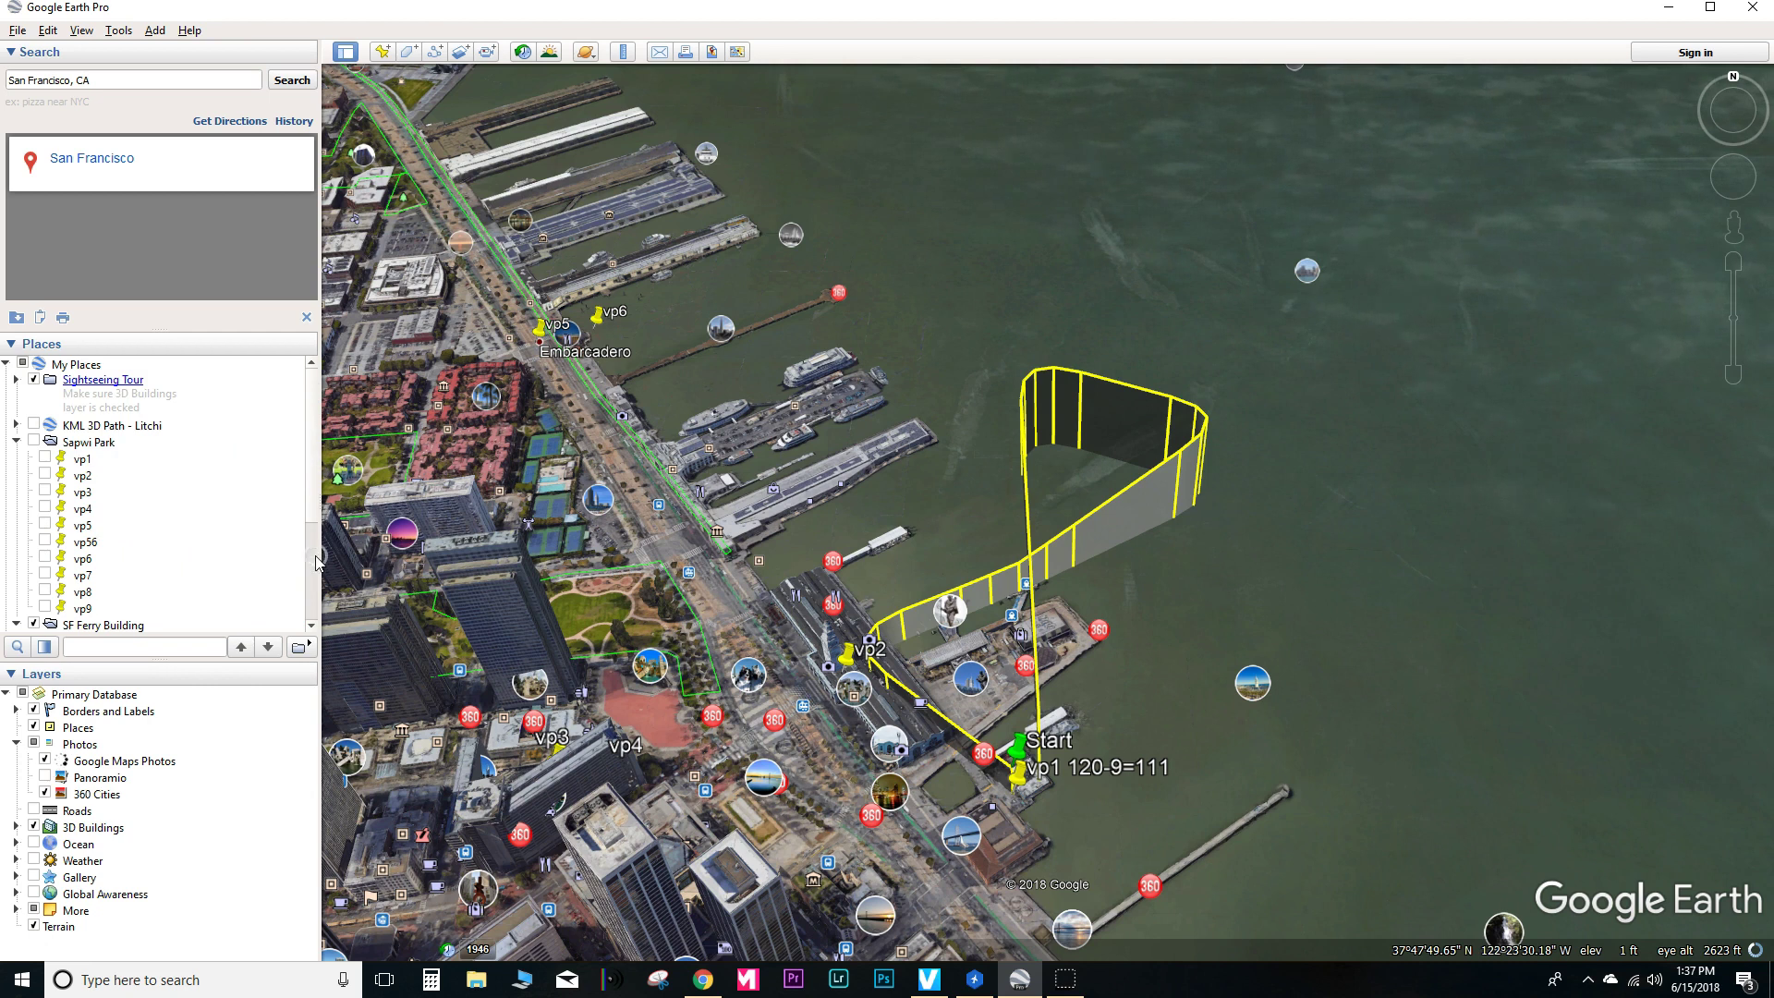
pyautogui.click(314, 600)
pyautogui.click(118, 596)
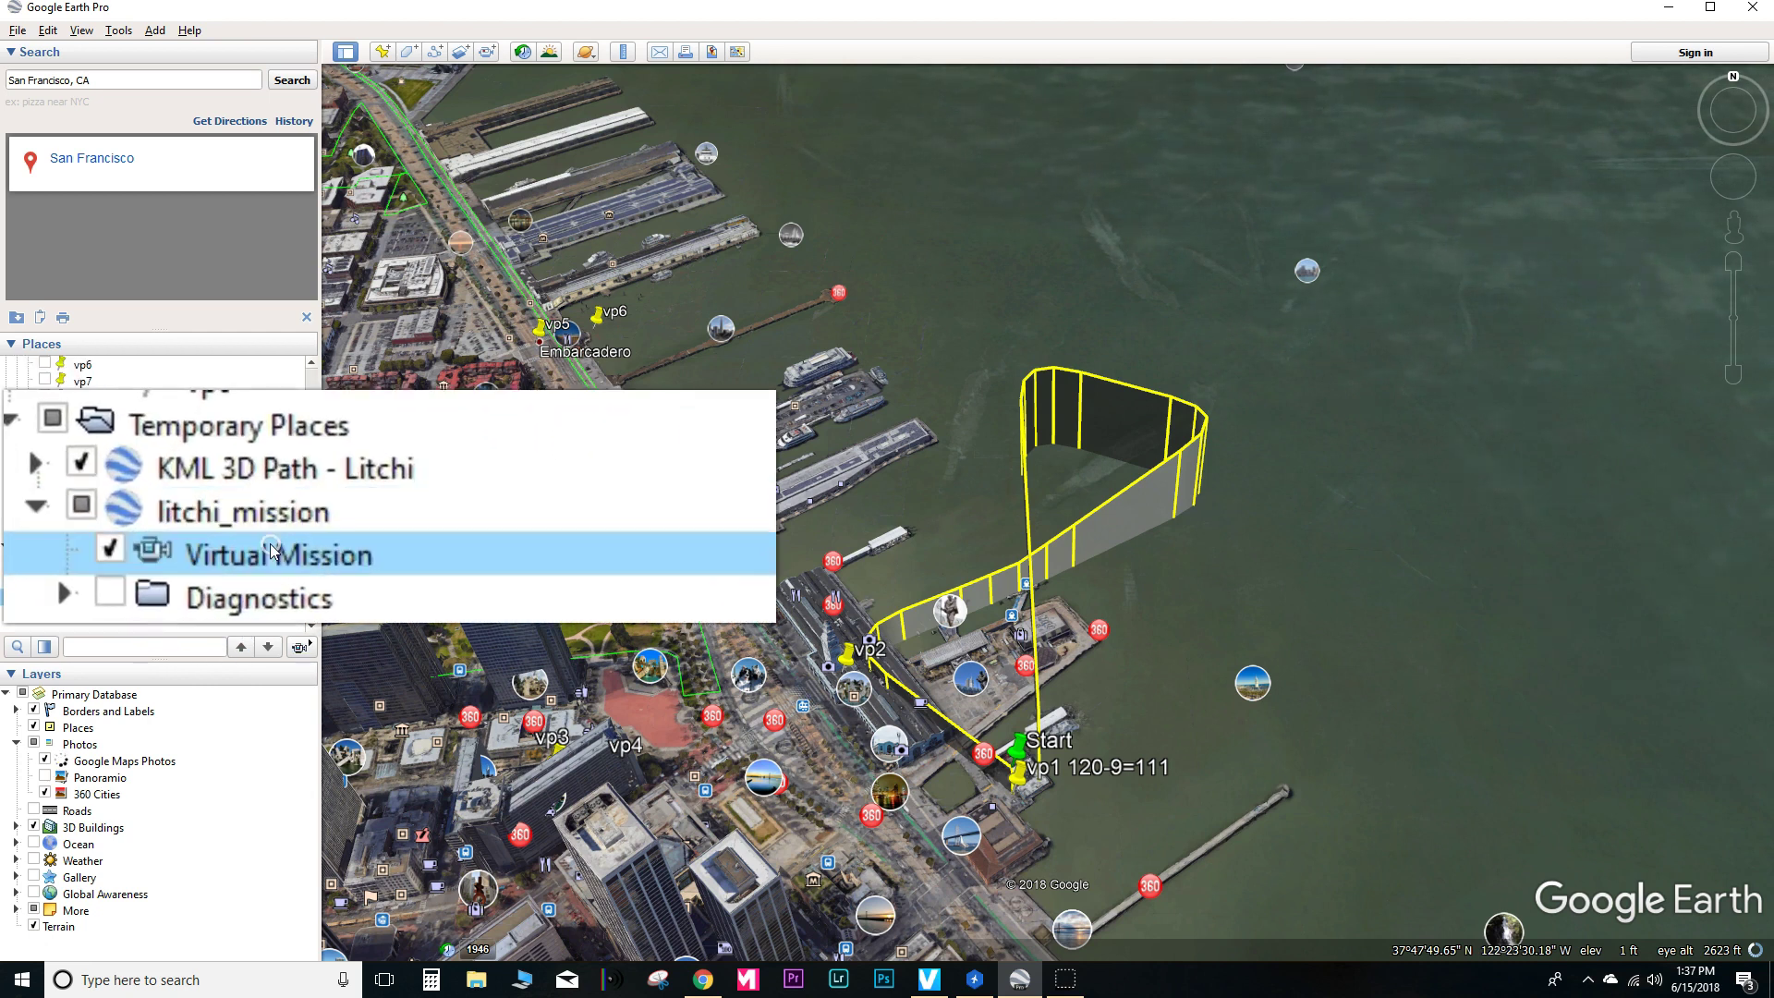
pyautogui.doubleClick(120, 597)
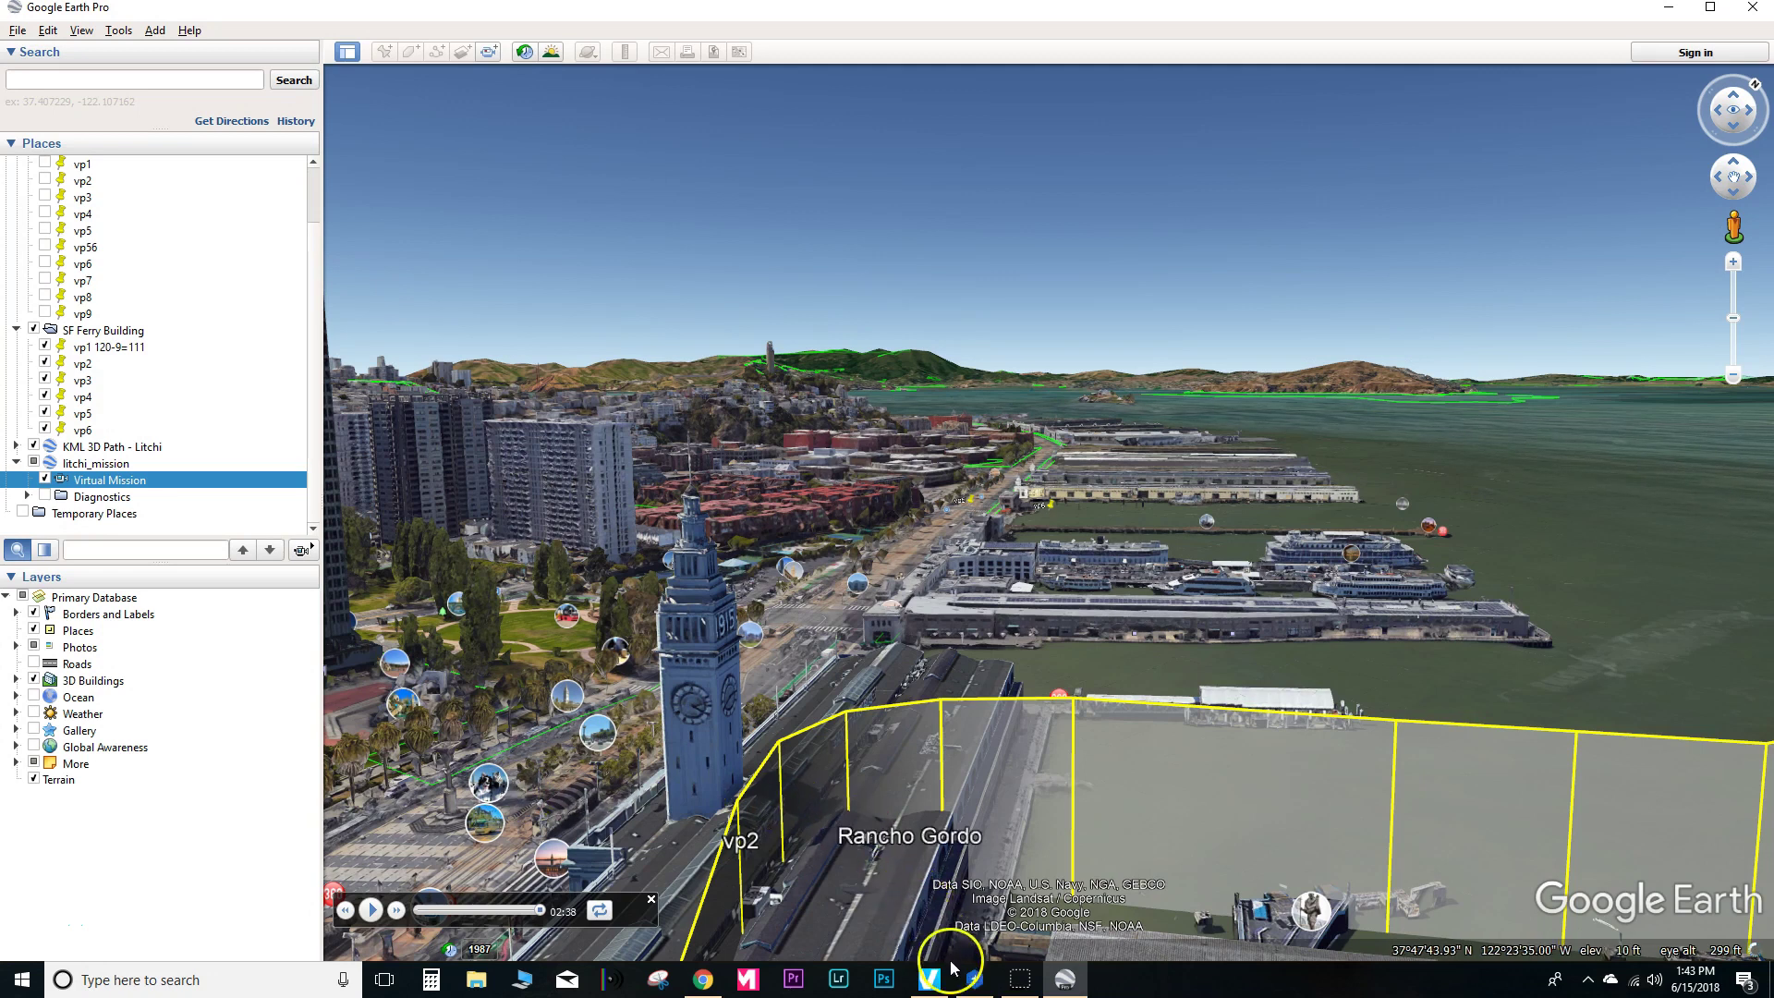
# Save the current Virtual Litchi Mission mission from the MISSIONS menu as 'SF Ferry Building'
pyautogui.click(973, 980)
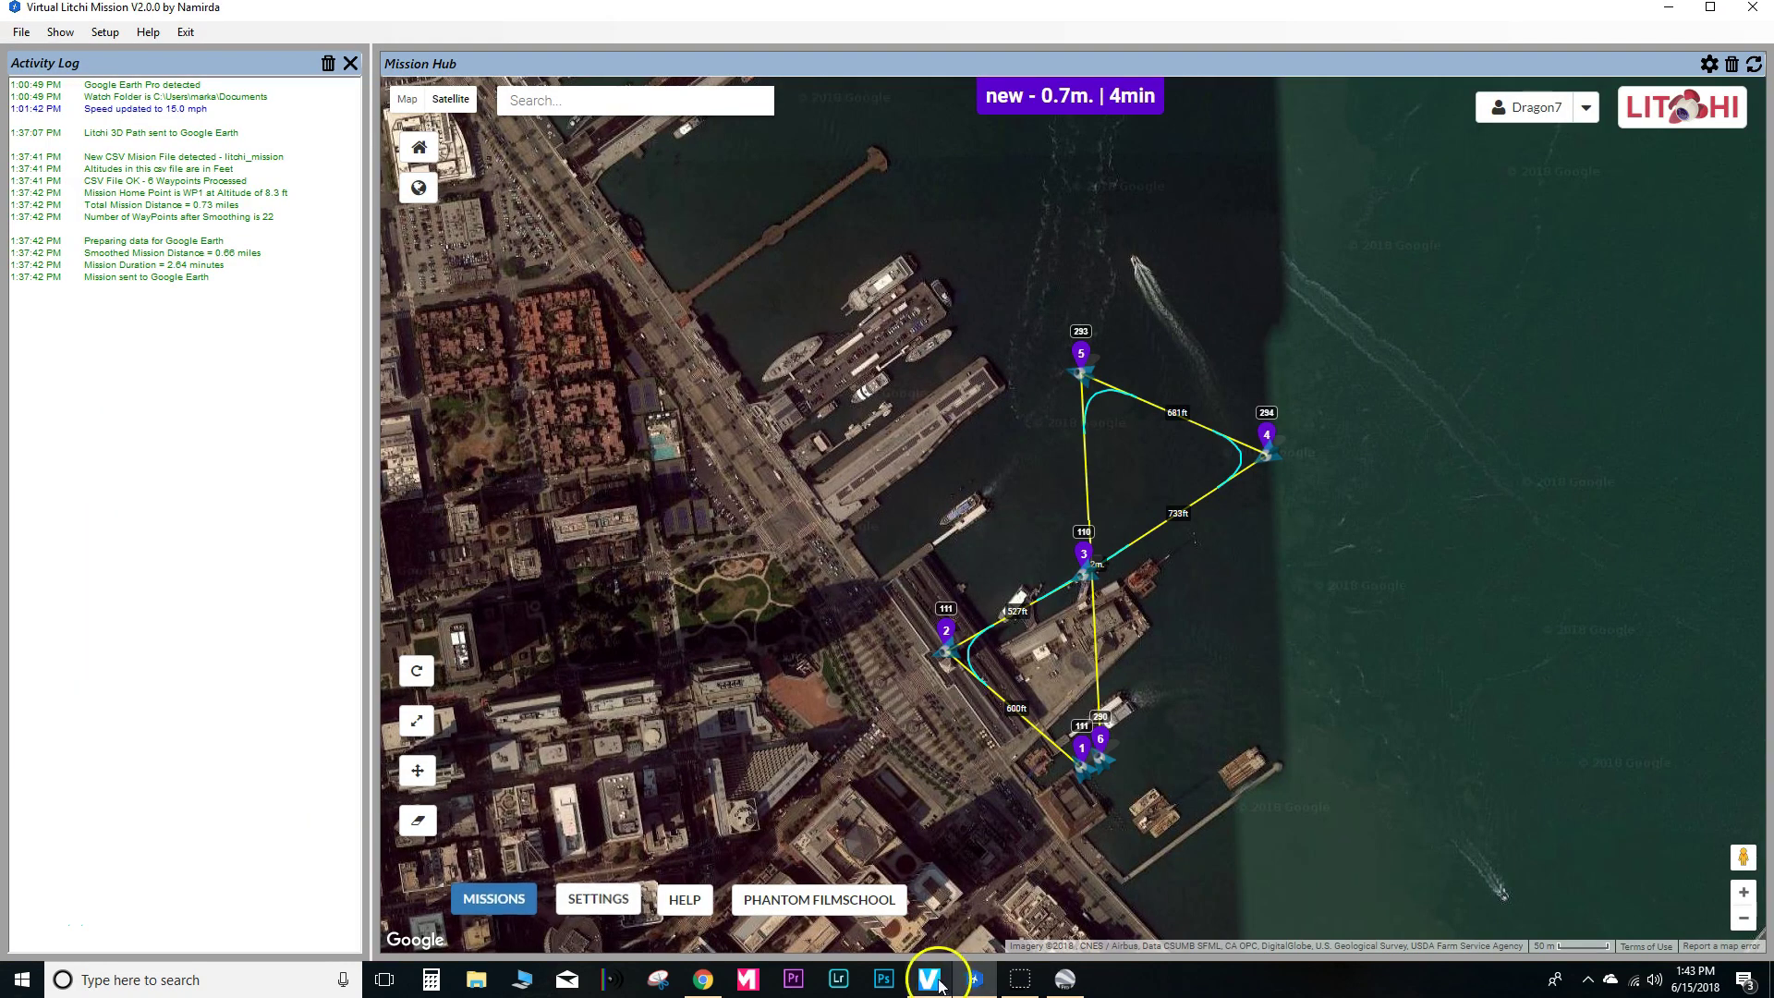
pyautogui.click(495, 902)
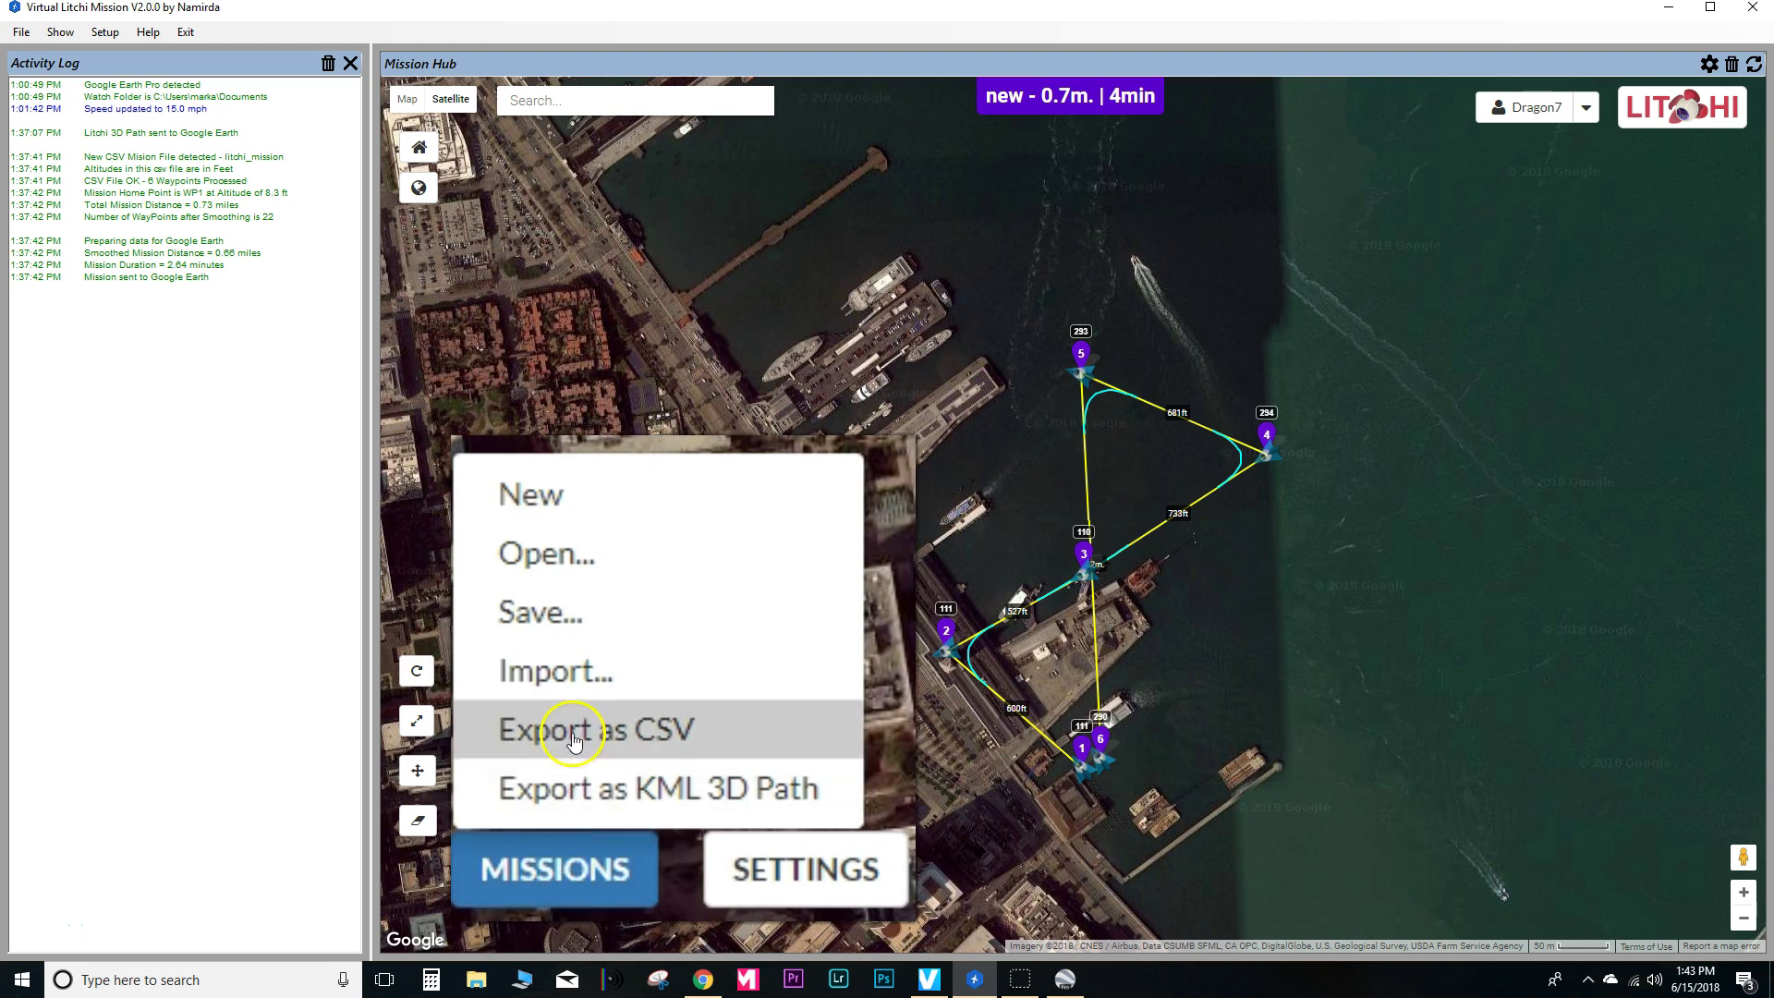
pyautogui.click(542, 786)
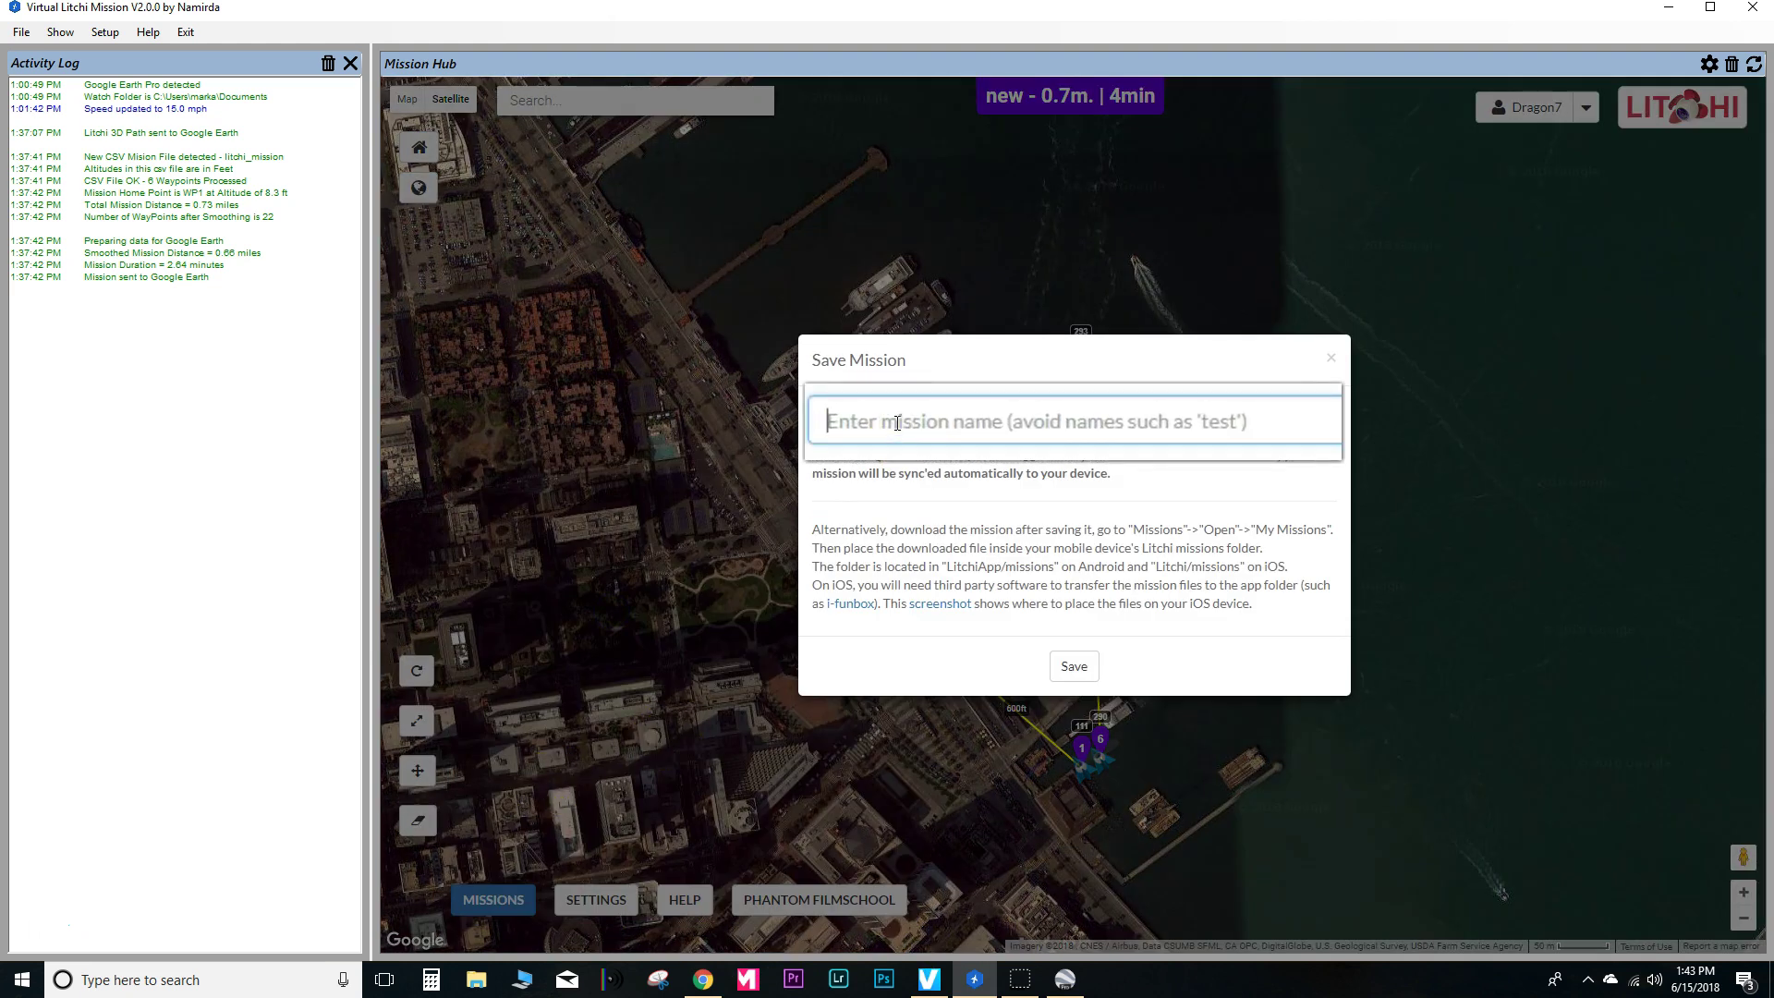
pyautogui.write('SF Ferry Building')
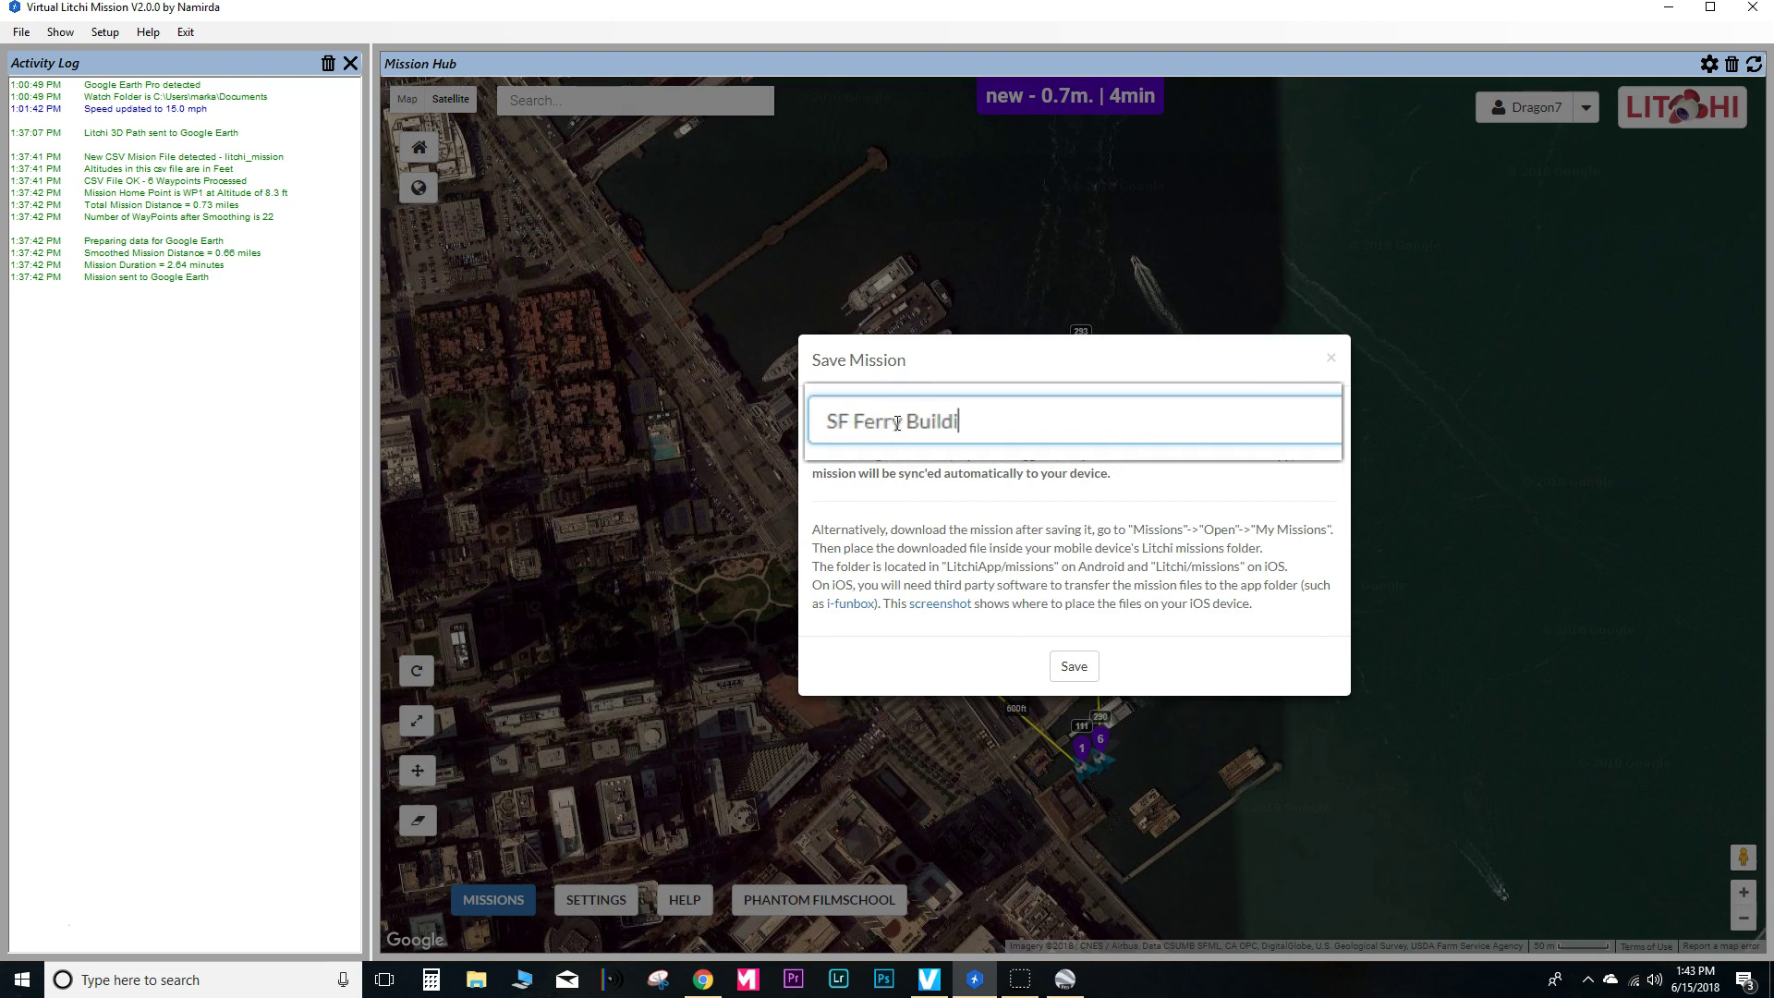
pyautogui.click(1075, 667)
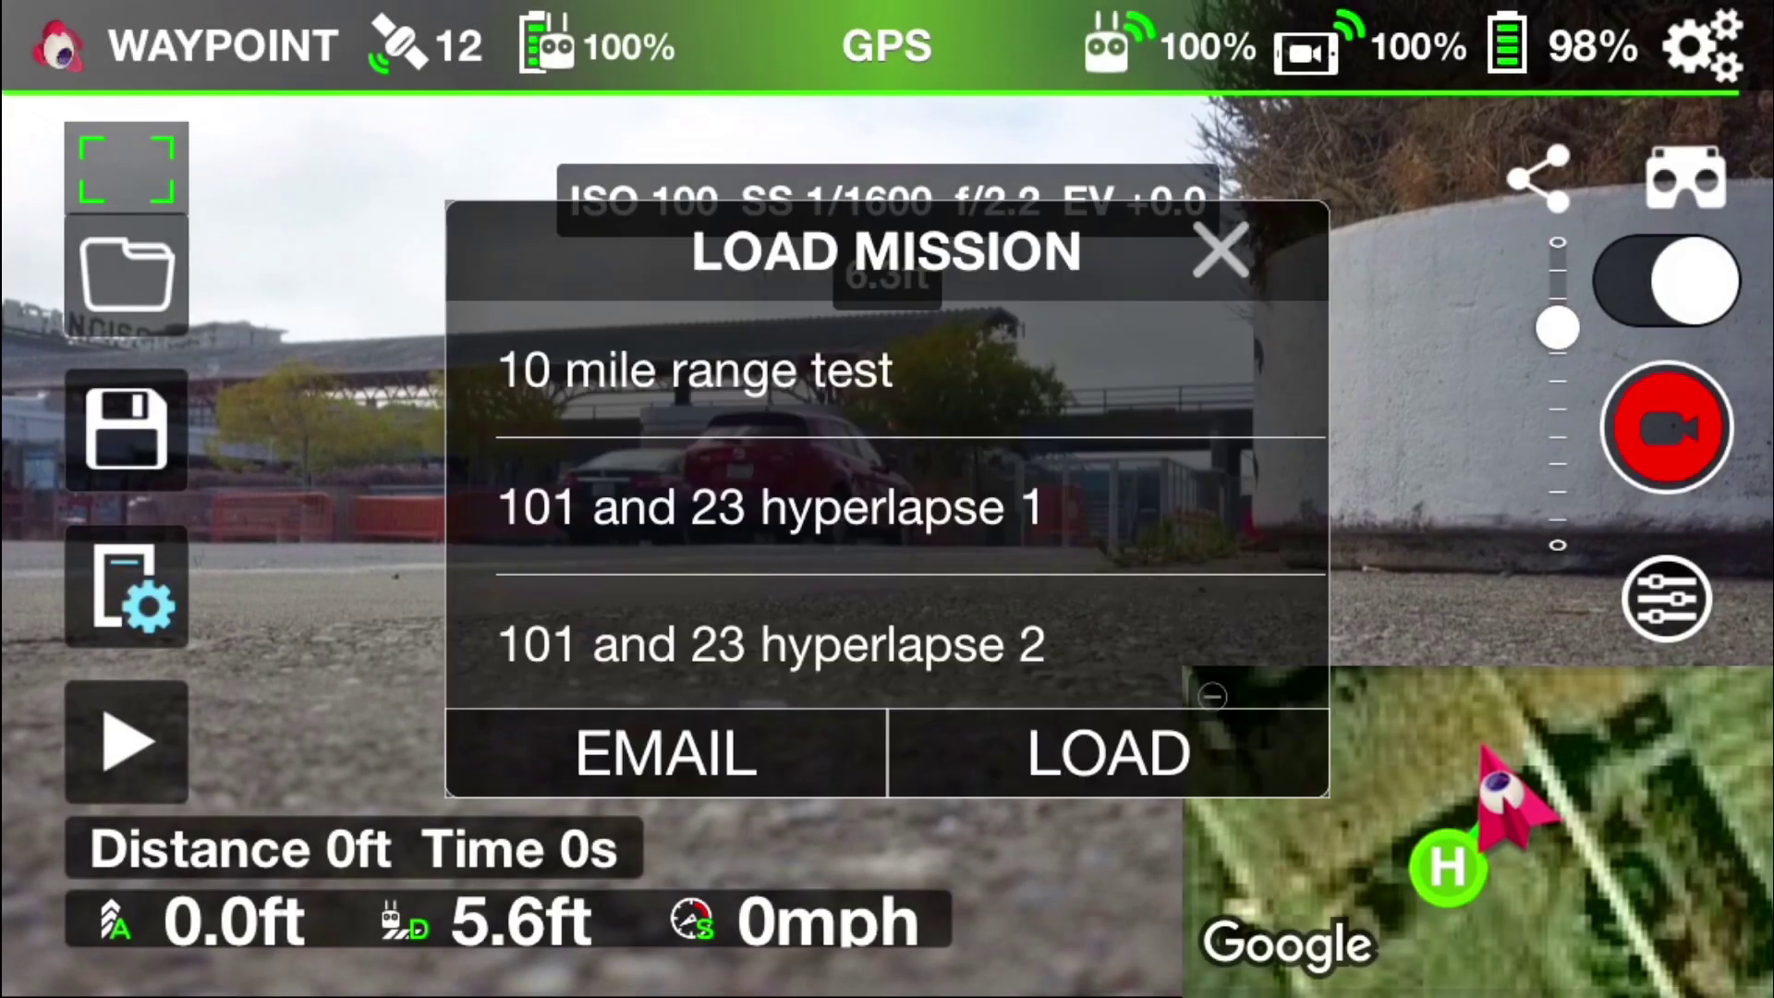
# Load SF Ferry Building from Litchi's mission list, showing six waypoints, 4602ft and 4 minutes
pyautogui.scroll(-15, 887, 508)
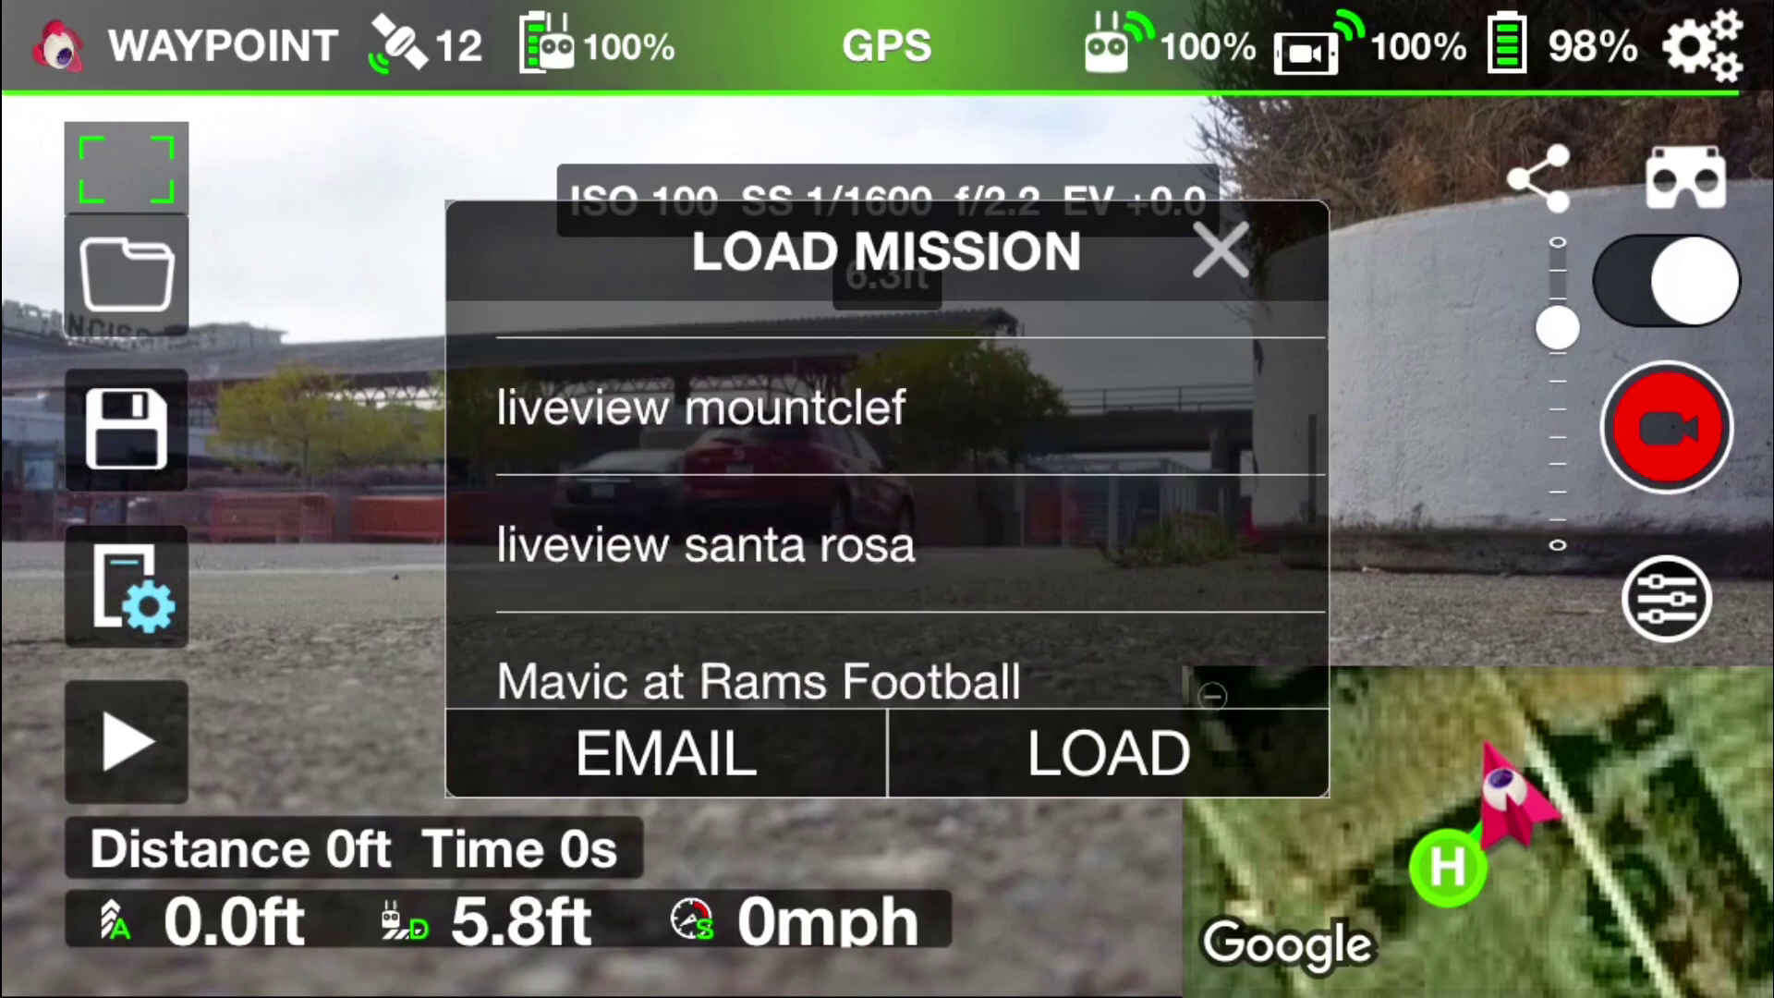
pyautogui.scroll(-10, 886, 508)
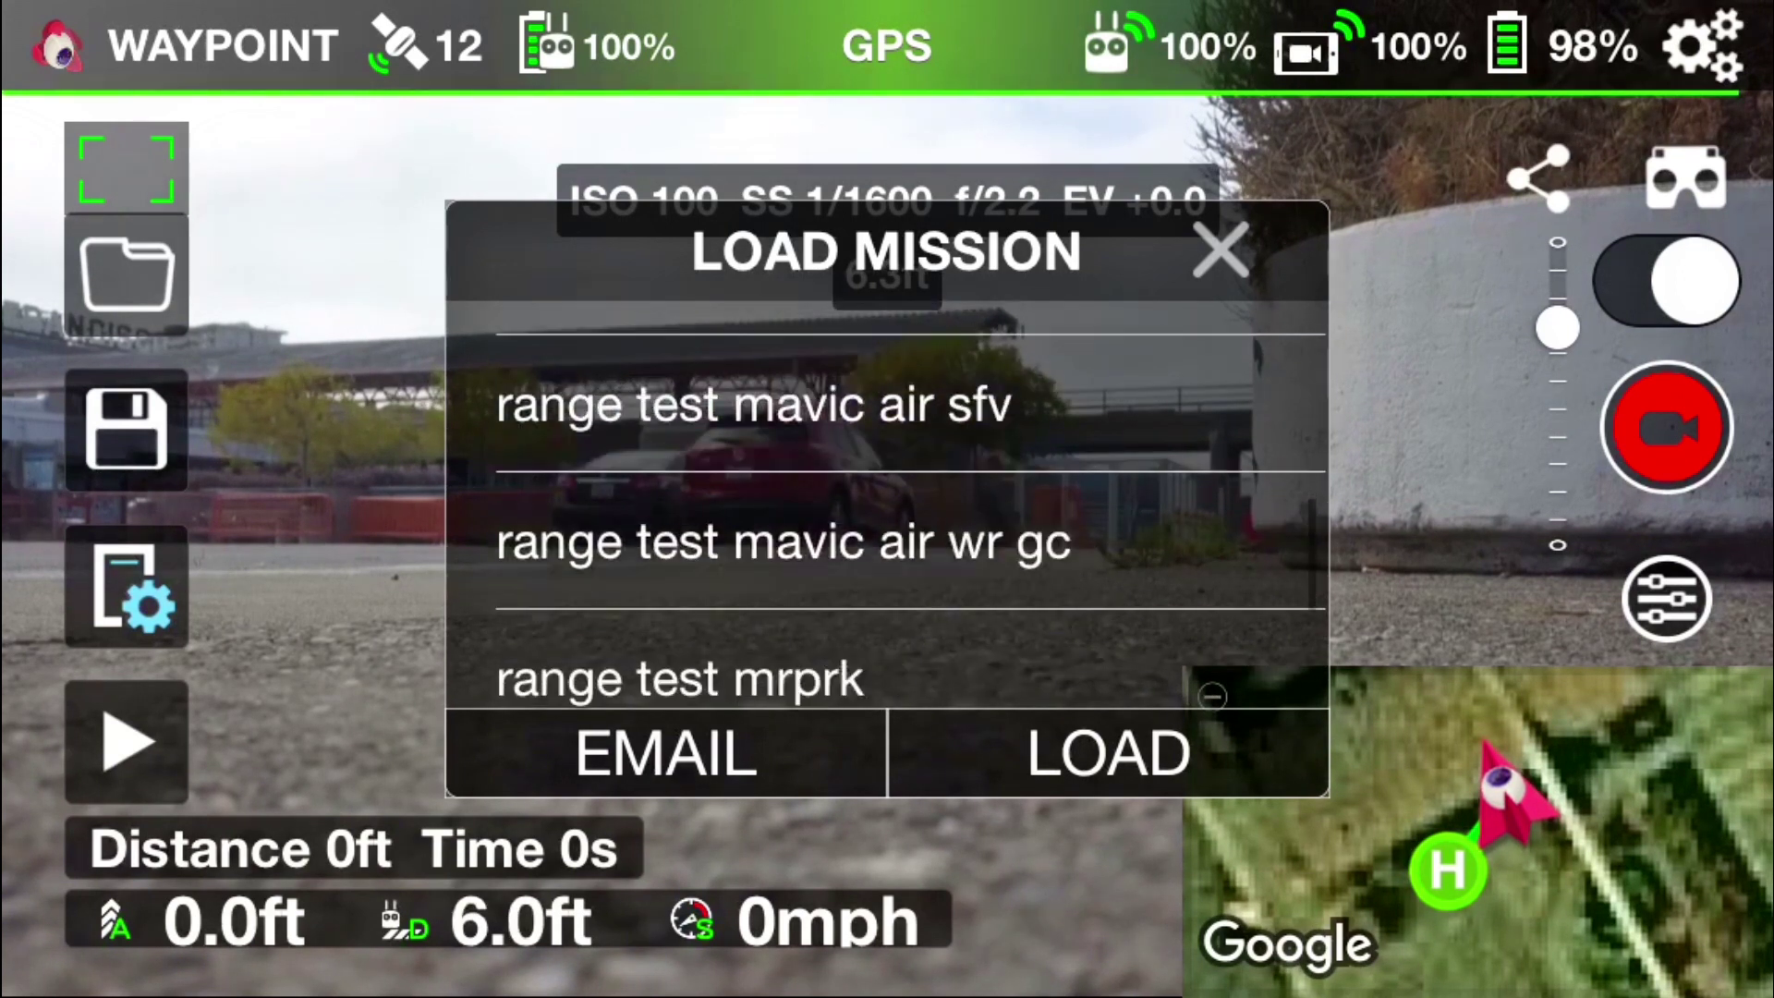
pyautogui.scroll(-8, 887, 508)
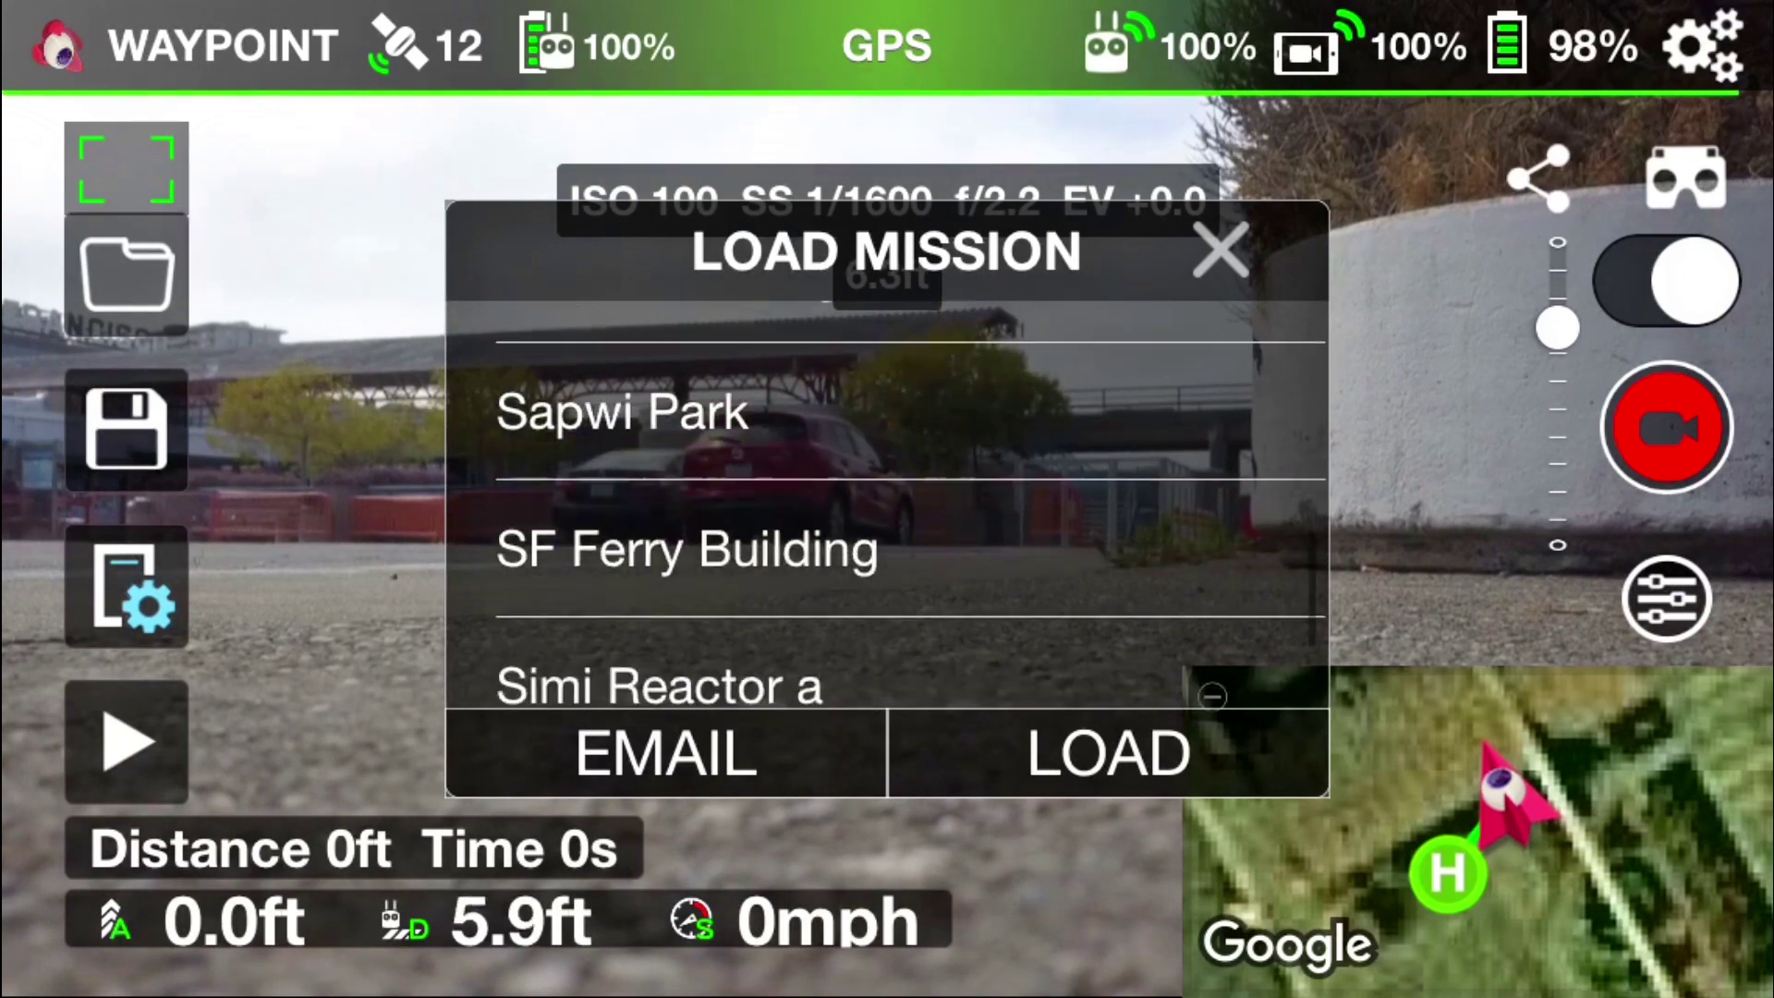
pyautogui.click(887, 462)
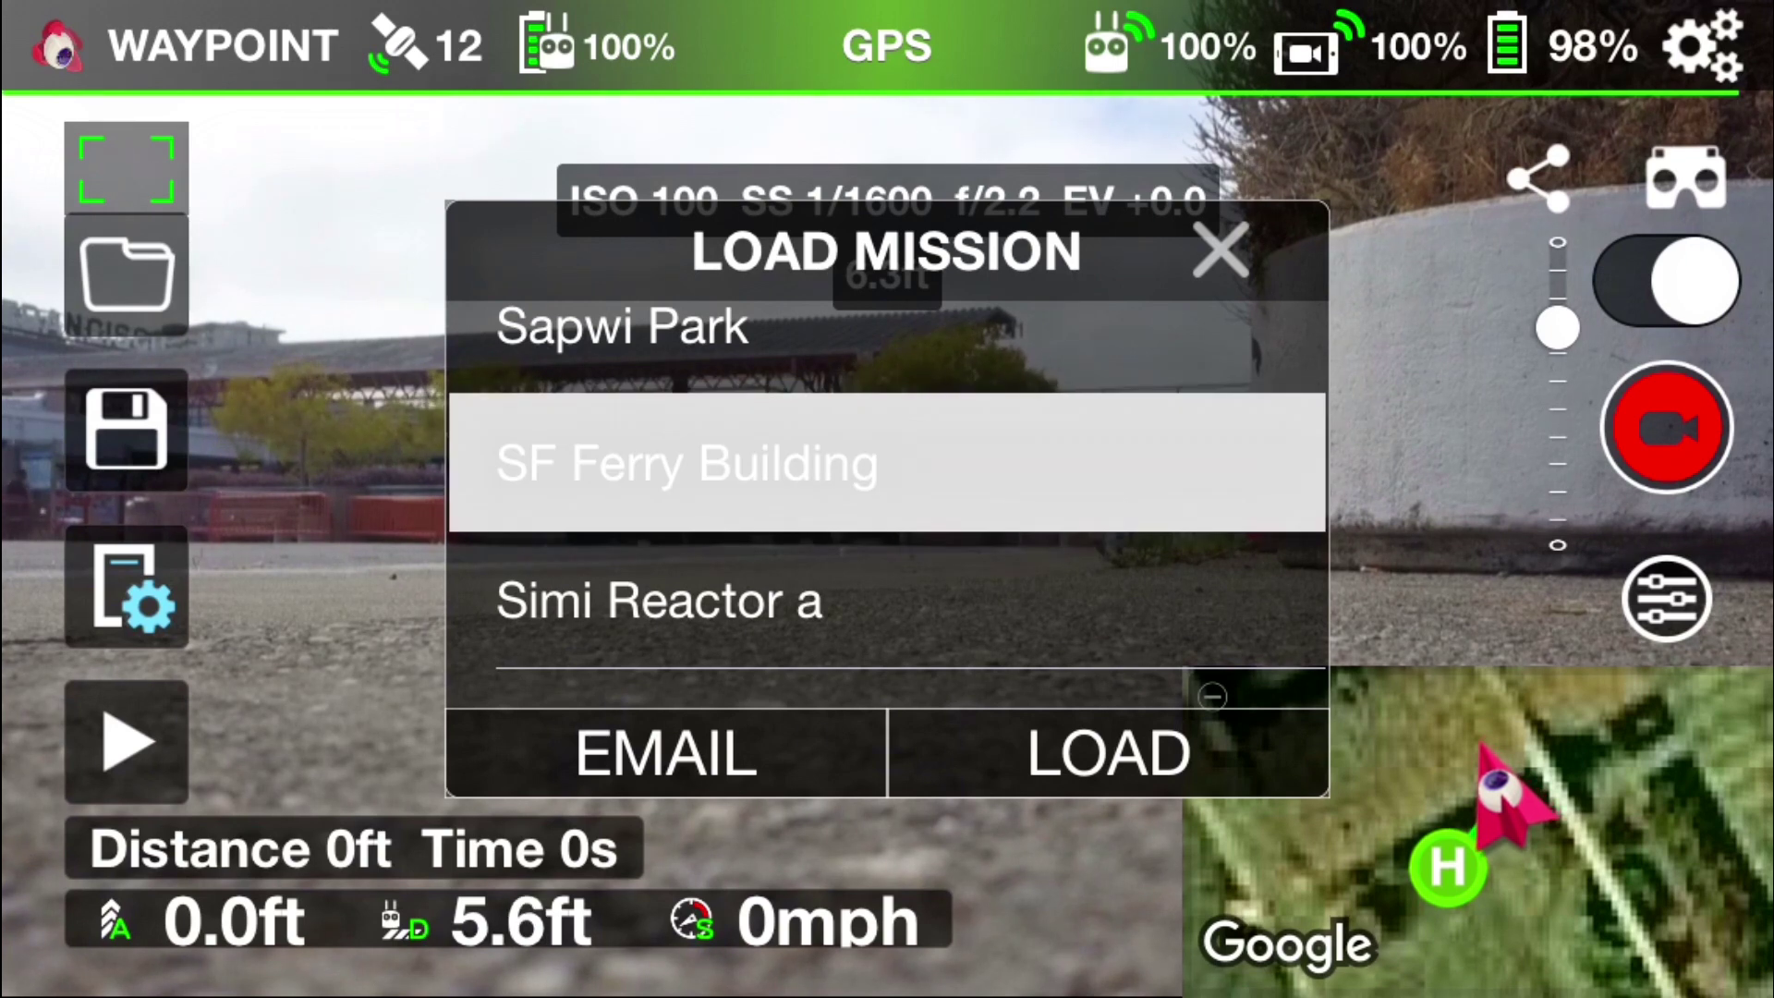
pyautogui.click(1108, 753)
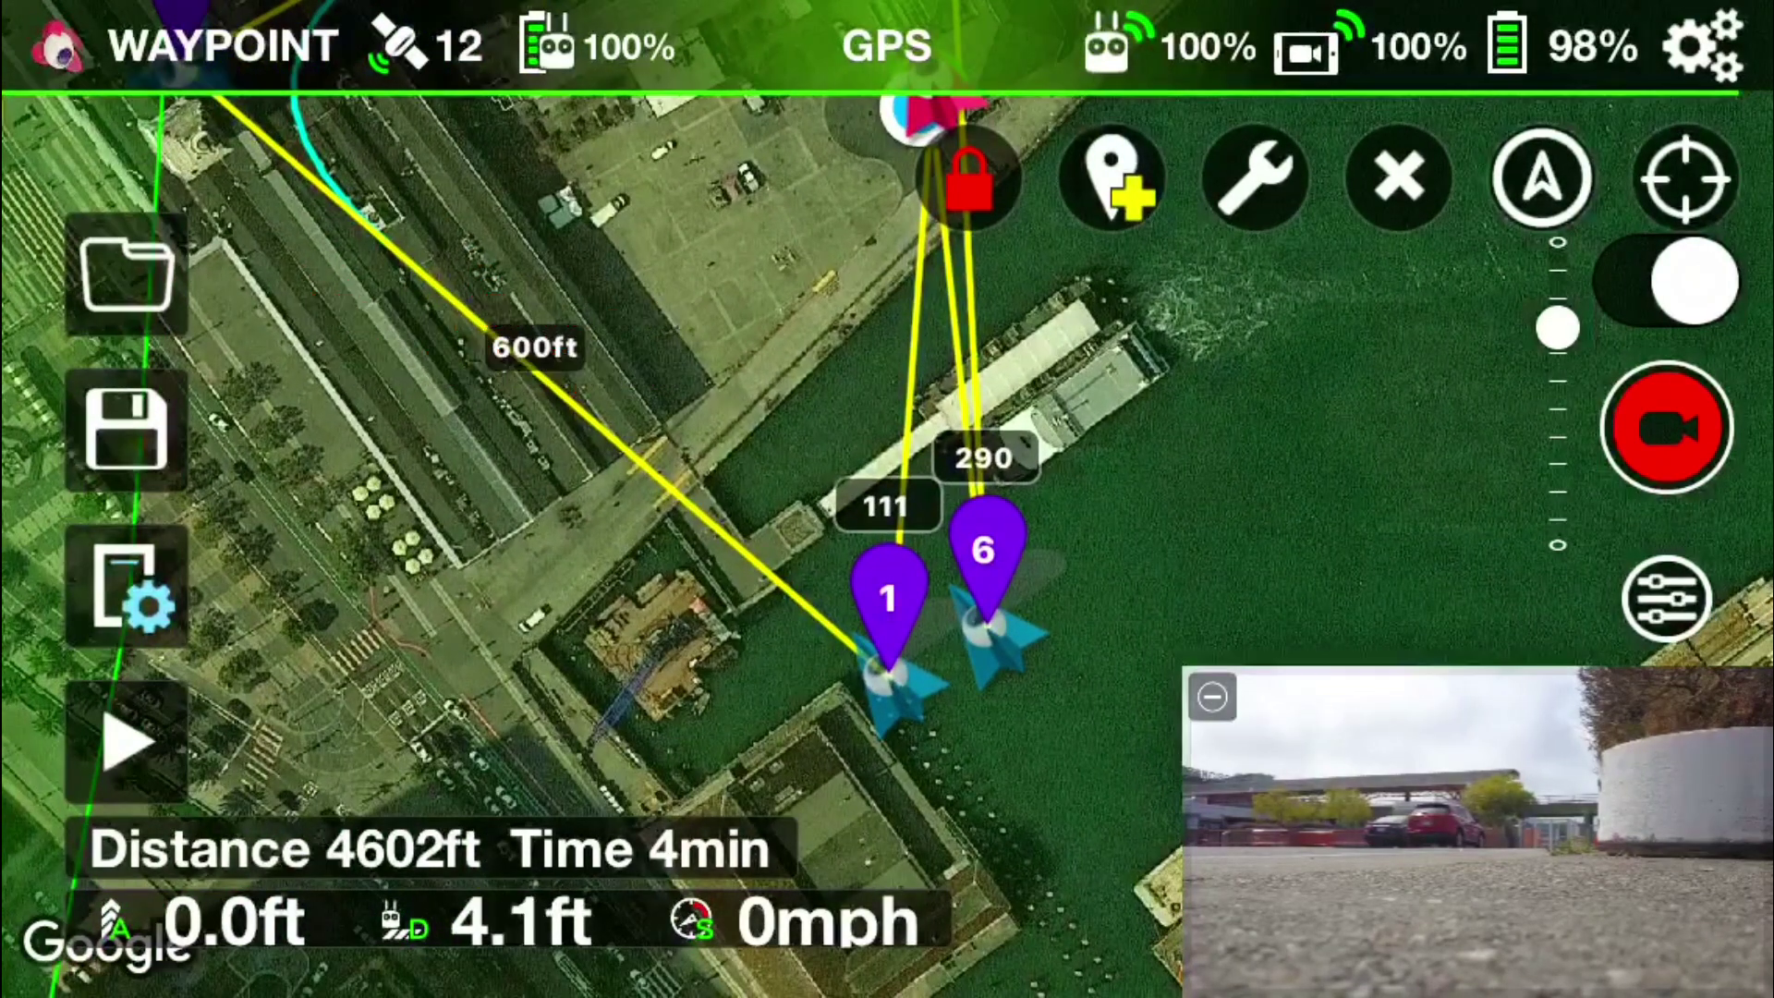
# Give waypoint 1 a 0° gimbal pitch and a 310° heading, then close its settings
pyautogui.click(887, 600)
pyautogui.scroll(-10, 887, 508)
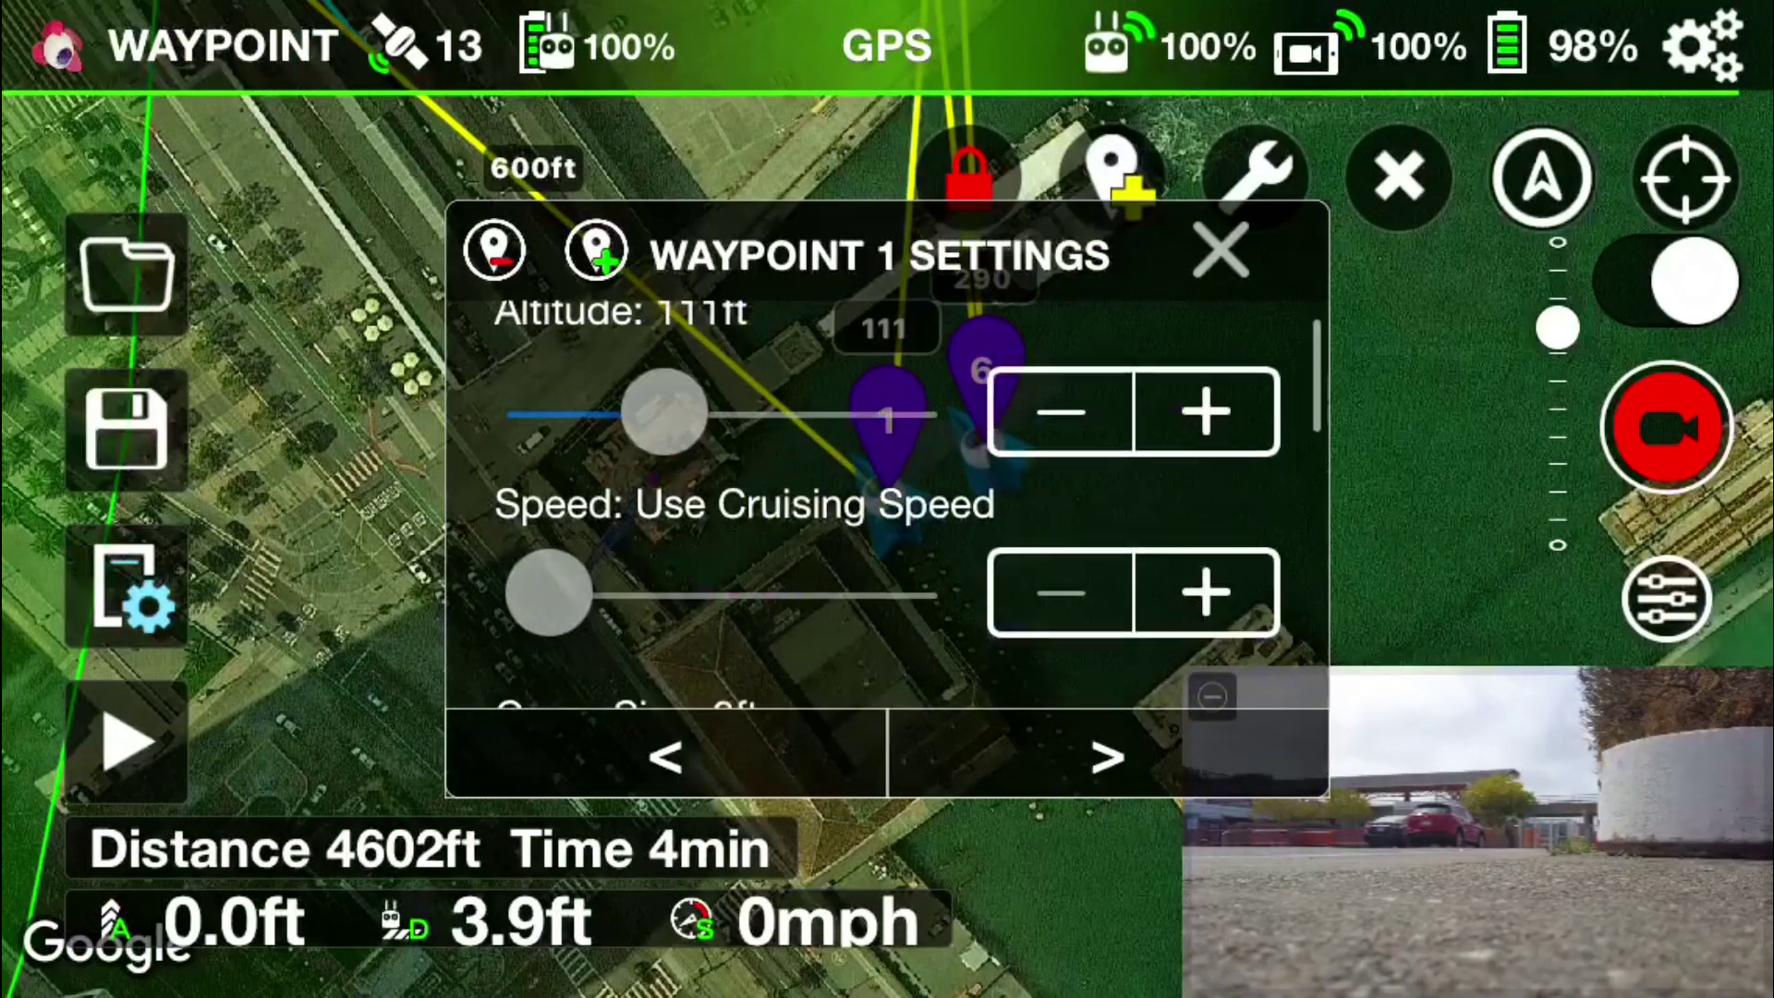
pyautogui.scroll(-5, 887, 508)
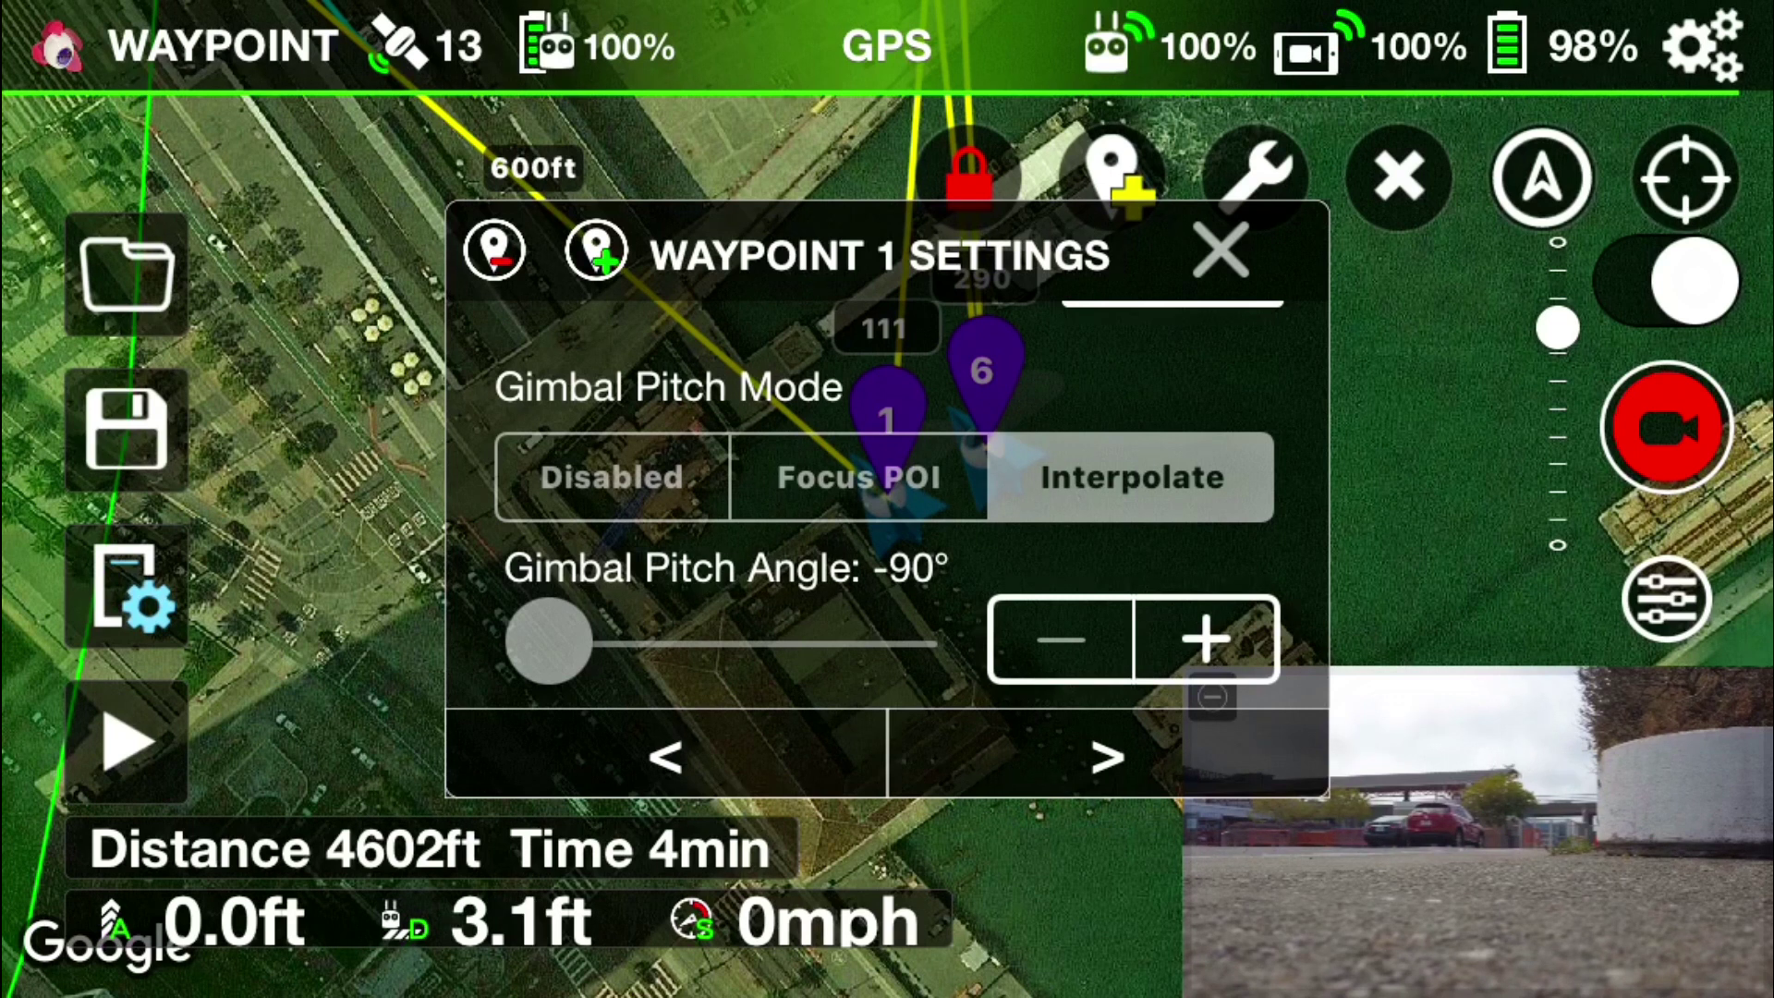
pyautogui.moveTo(549, 640); pyautogui.dragTo(807, 640)
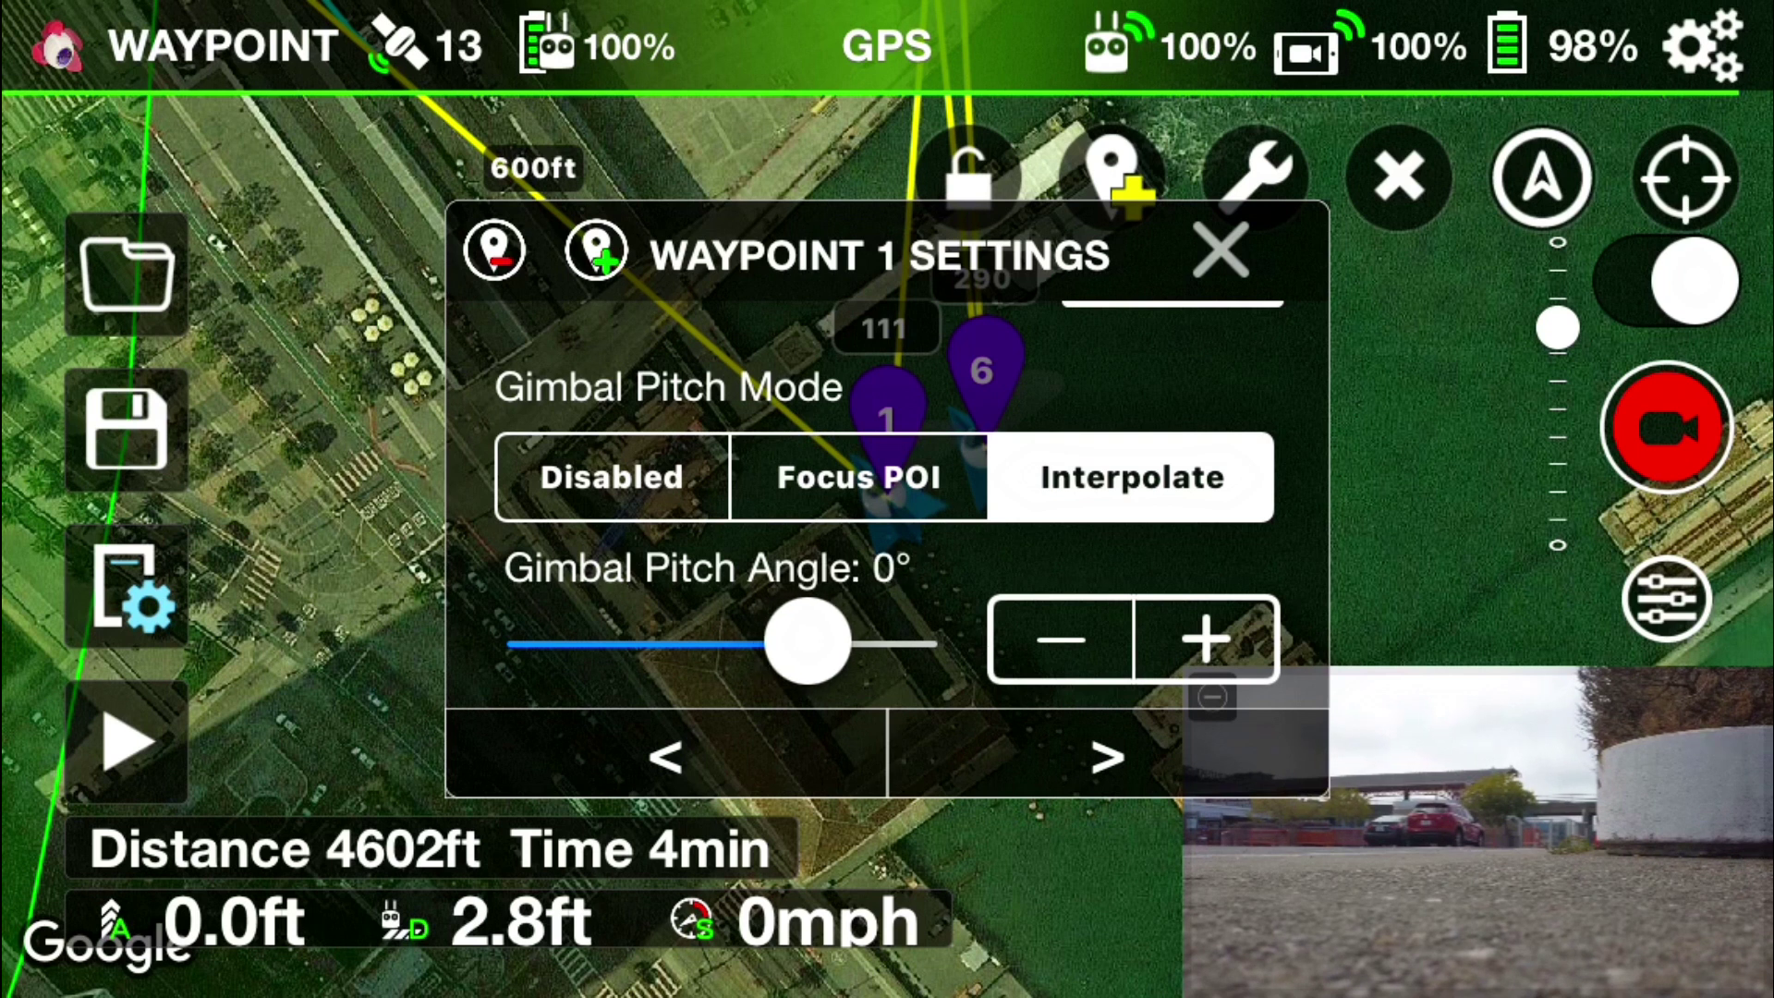
pyautogui.scroll(6, 886, 504)
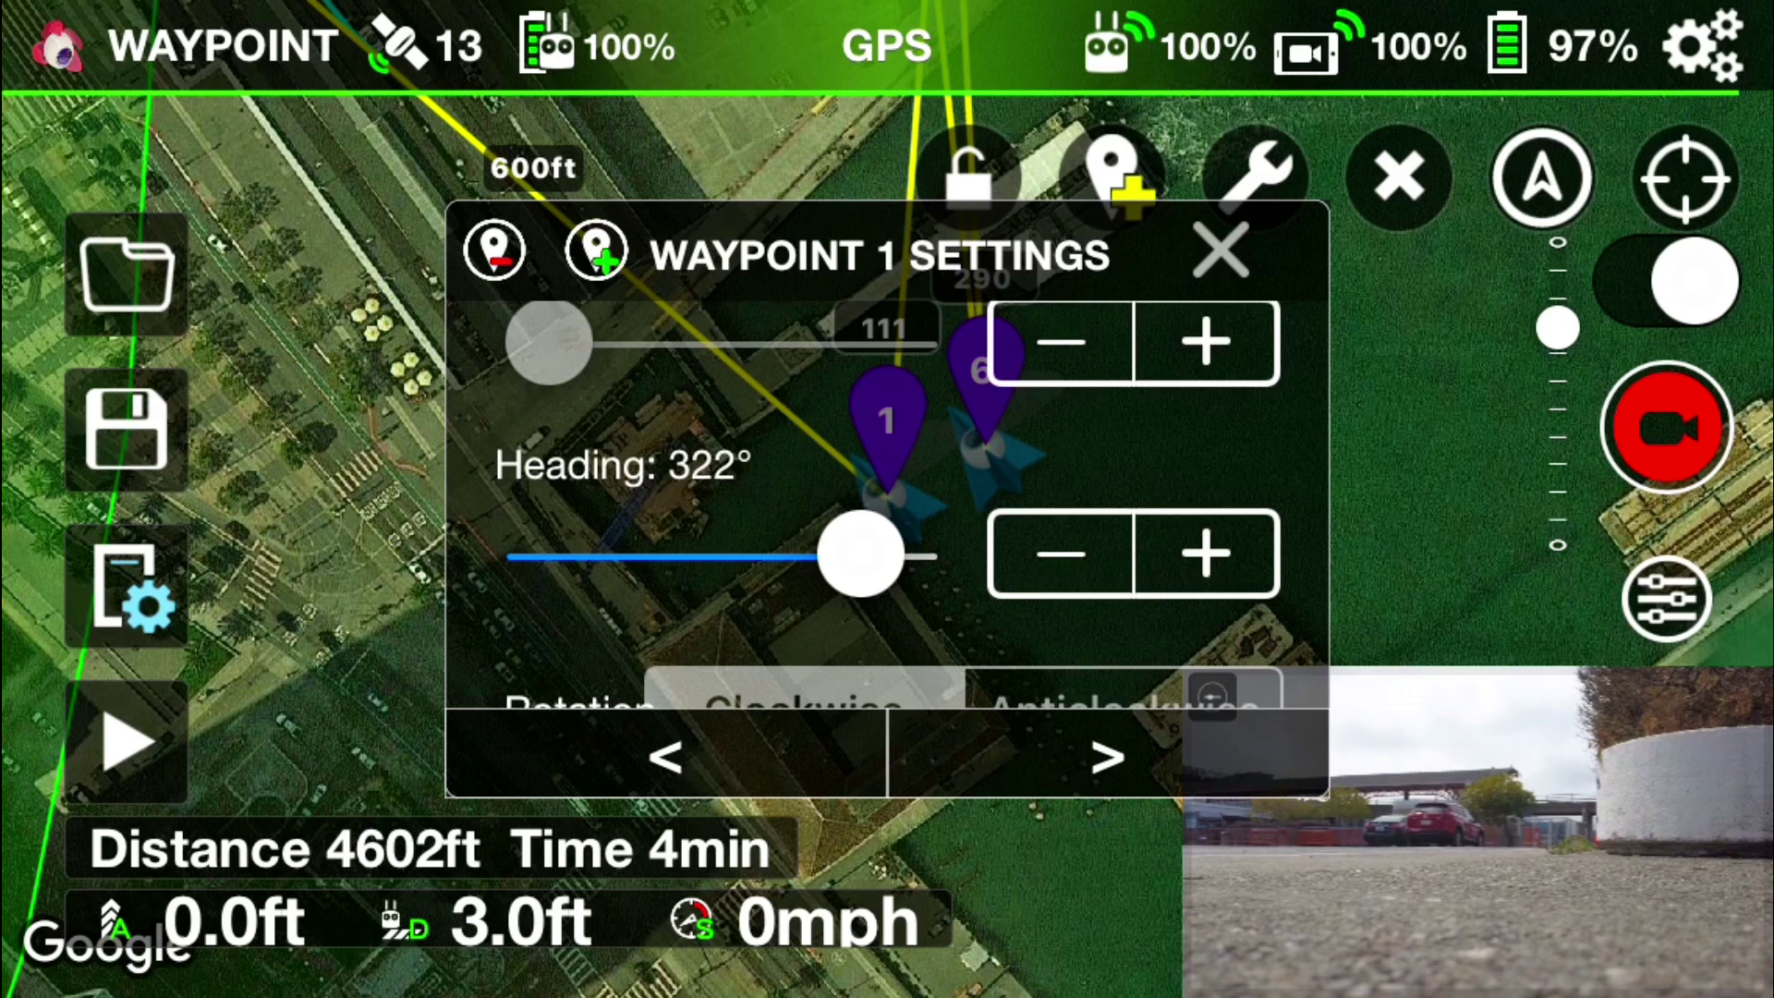
pyautogui.moveTo(861, 555); pyautogui.dragTo(847, 554)
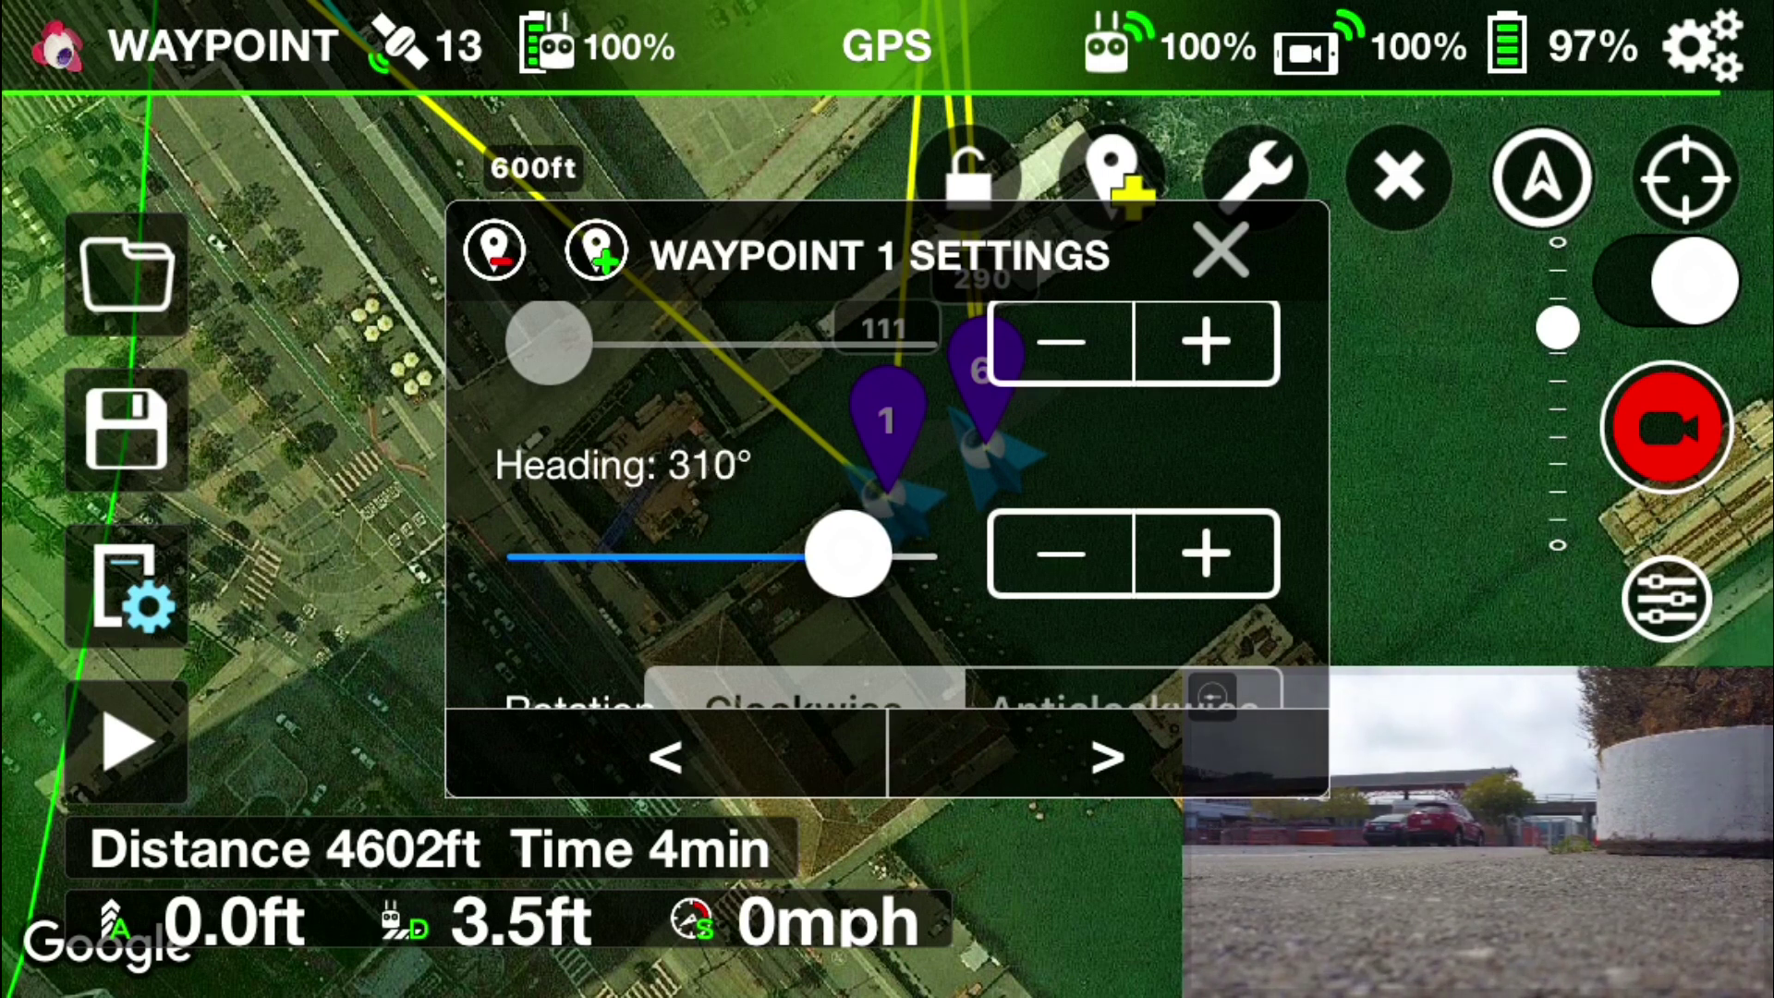
pyautogui.click(1220, 250)
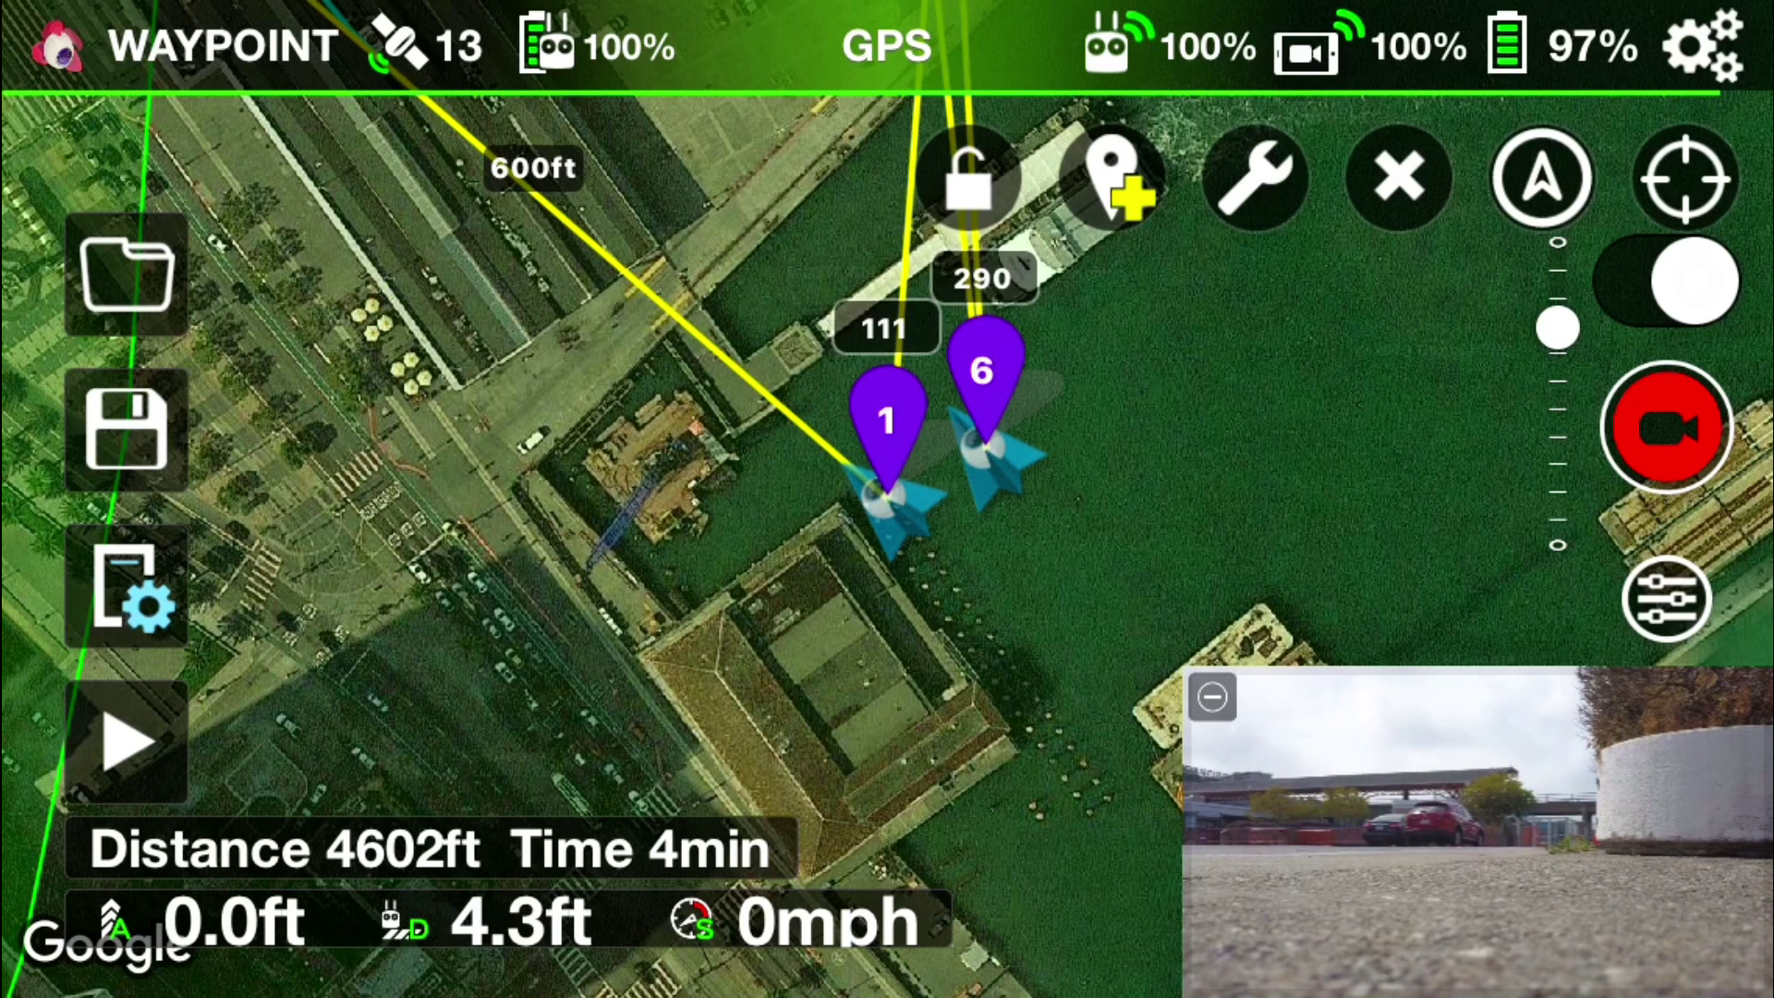
pyautogui.moveTo(647, 462)
pyautogui.mouseDown()
pyautogui.moveTo(703, 596)
pyautogui.moveTo(674, 636)
pyautogui.moveTo(688, 527)
pyautogui.moveTo(734, 622)
pyautogui.mouseUp()
# Review the Mission Settings (Custom heading, RTH finish action) and lock the waypoints against edits
pyautogui.click(127, 739)
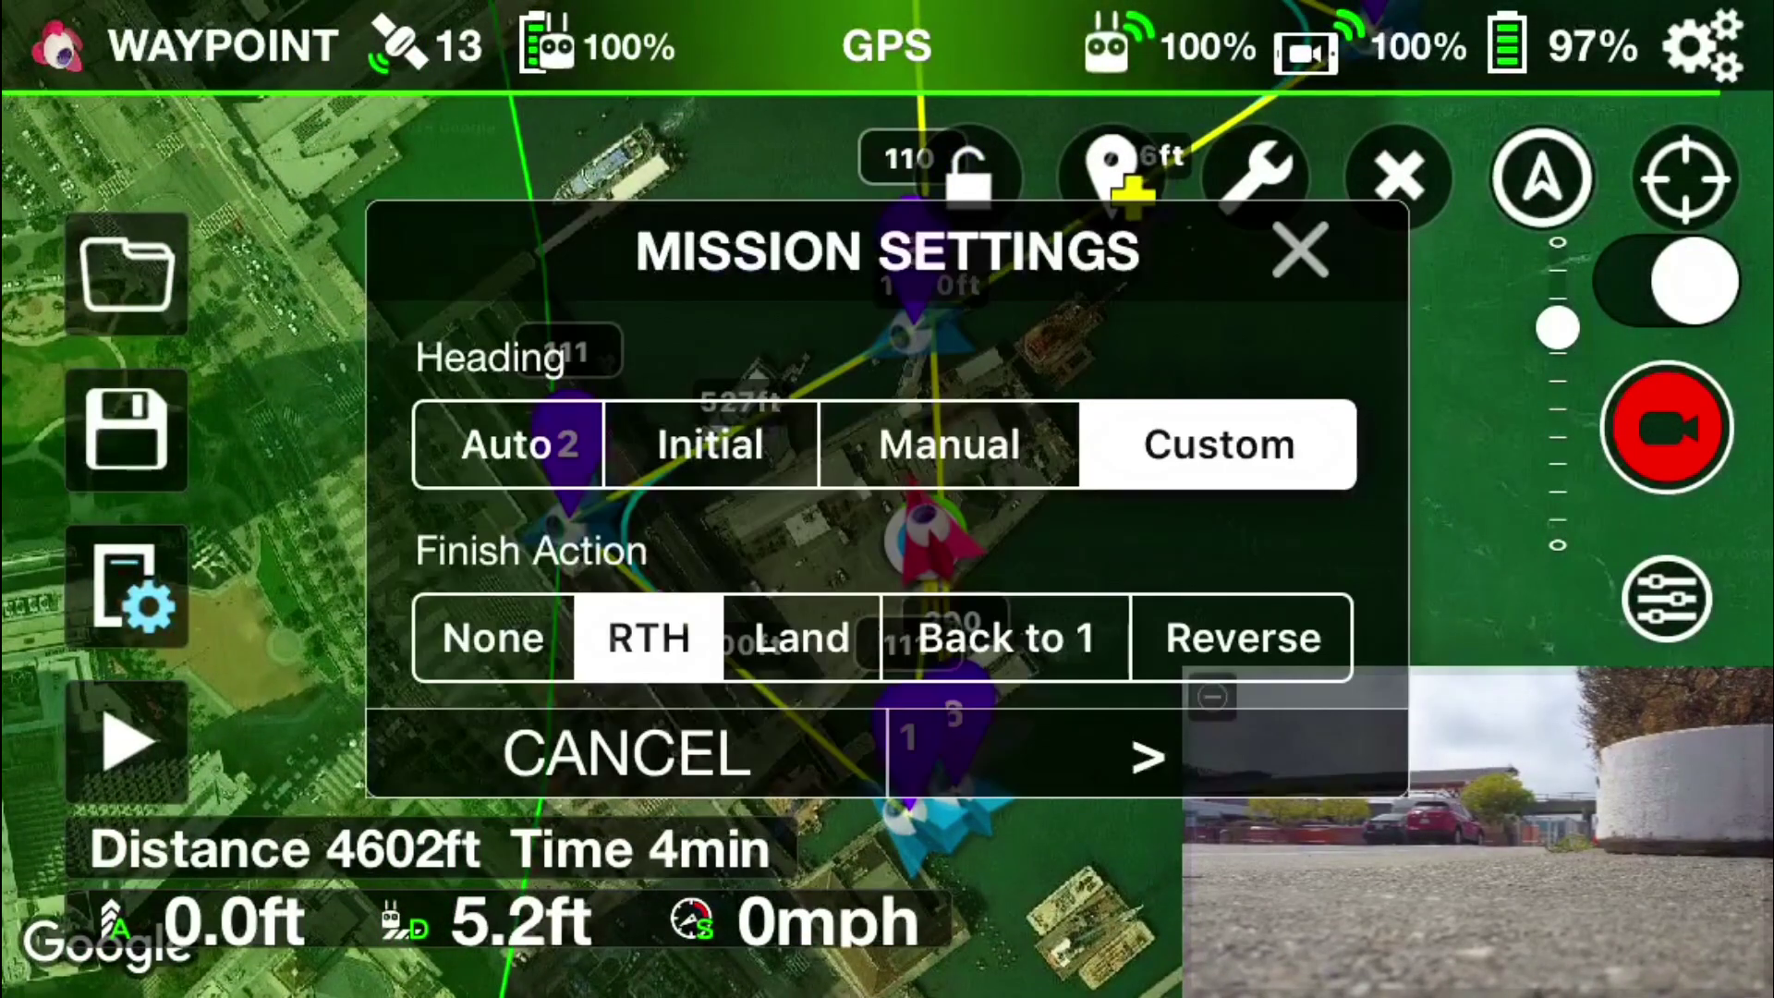
pyautogui.scroll(-10, 887, 508)
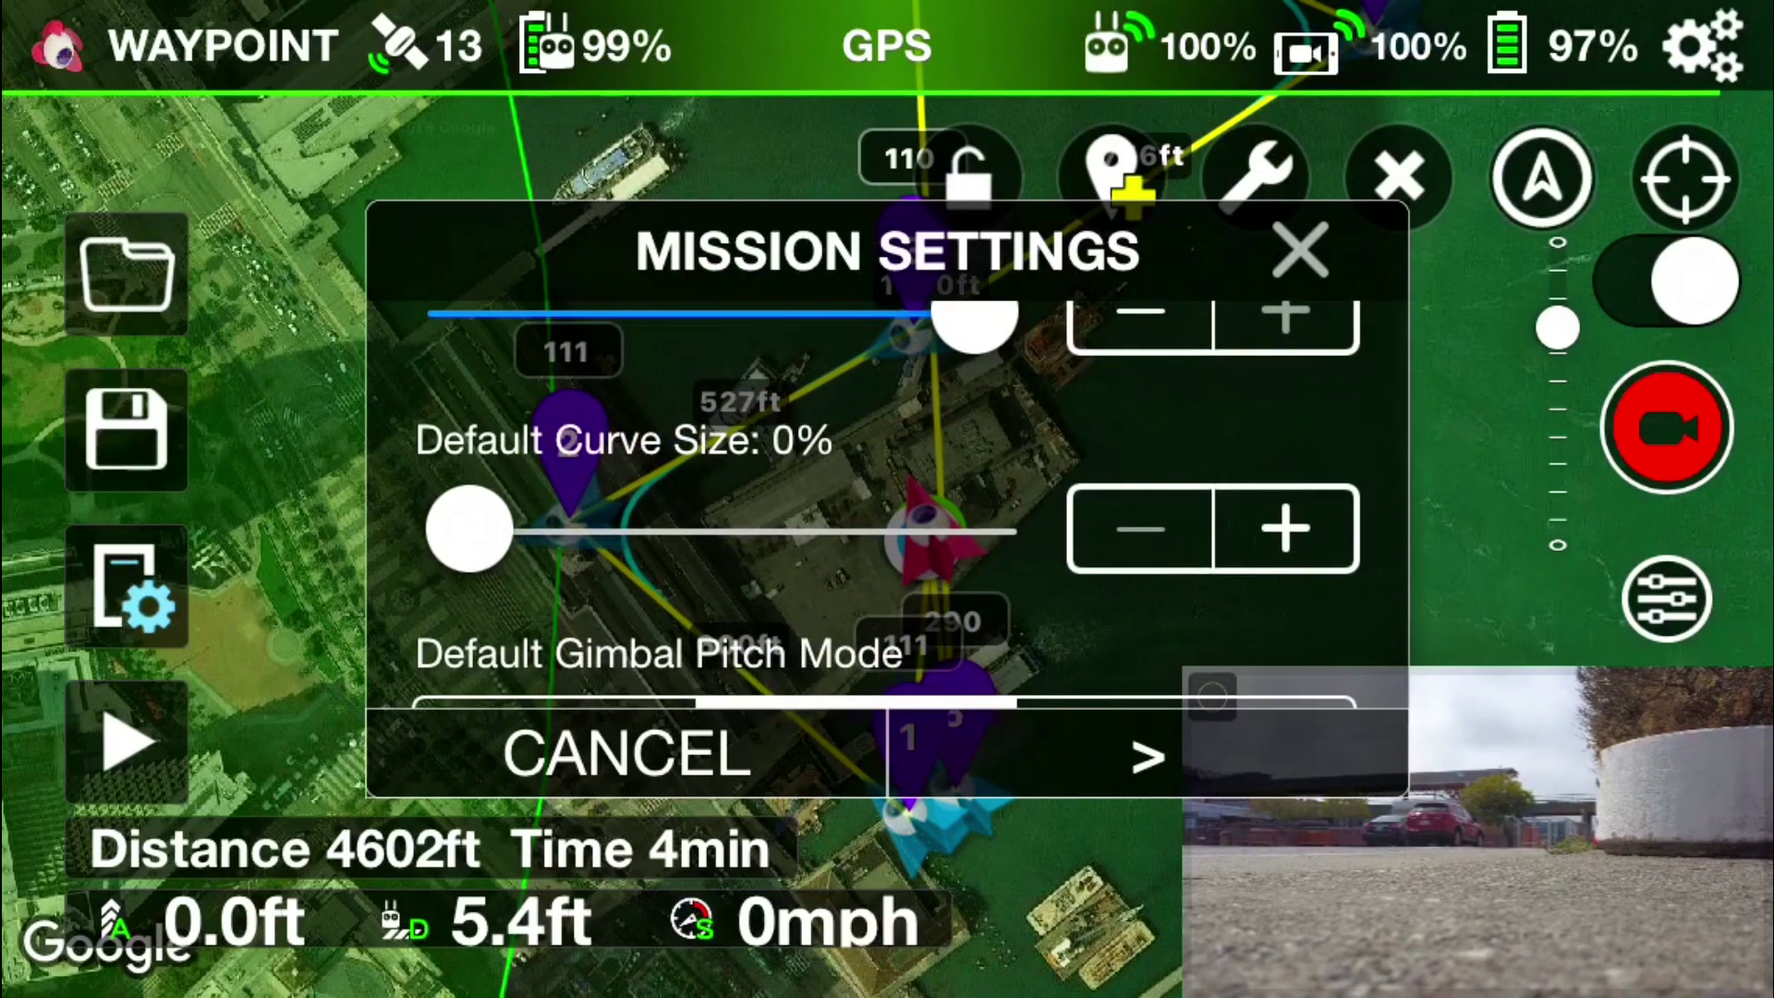
pyautogui.scroll(-2, 886, 508)
pyautogui.scroll(10, 887, 509)
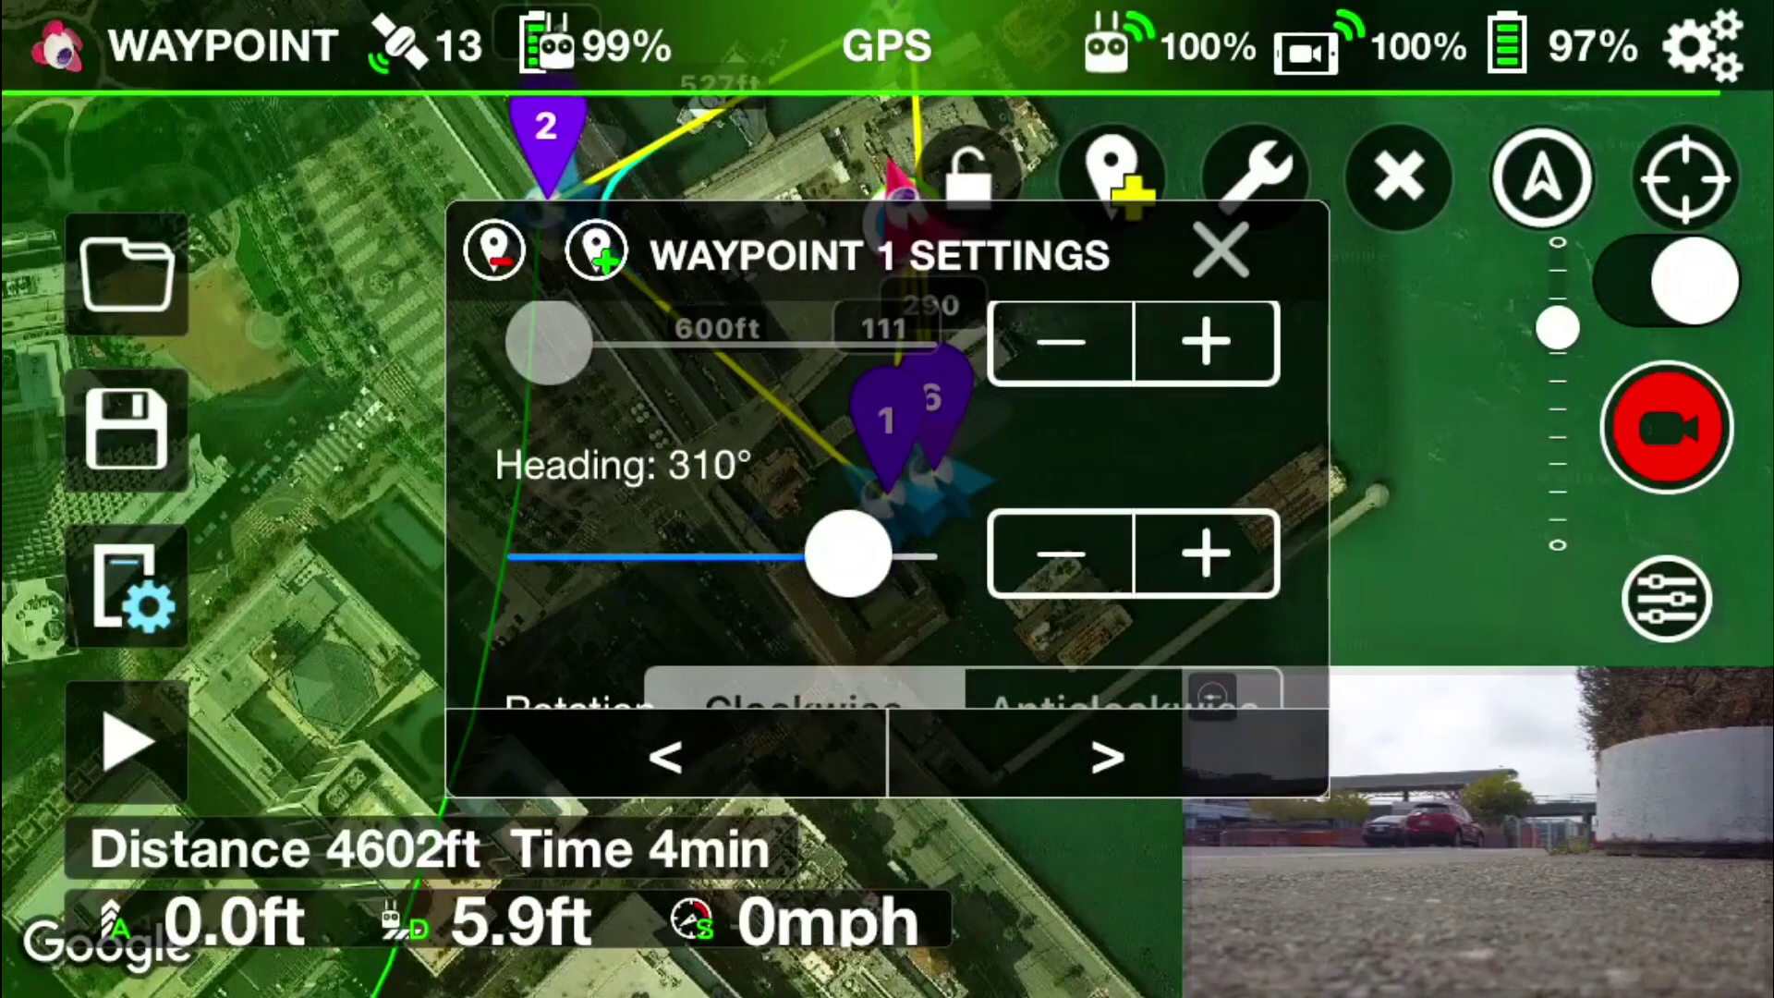
pyautogui.click(1220, 246)
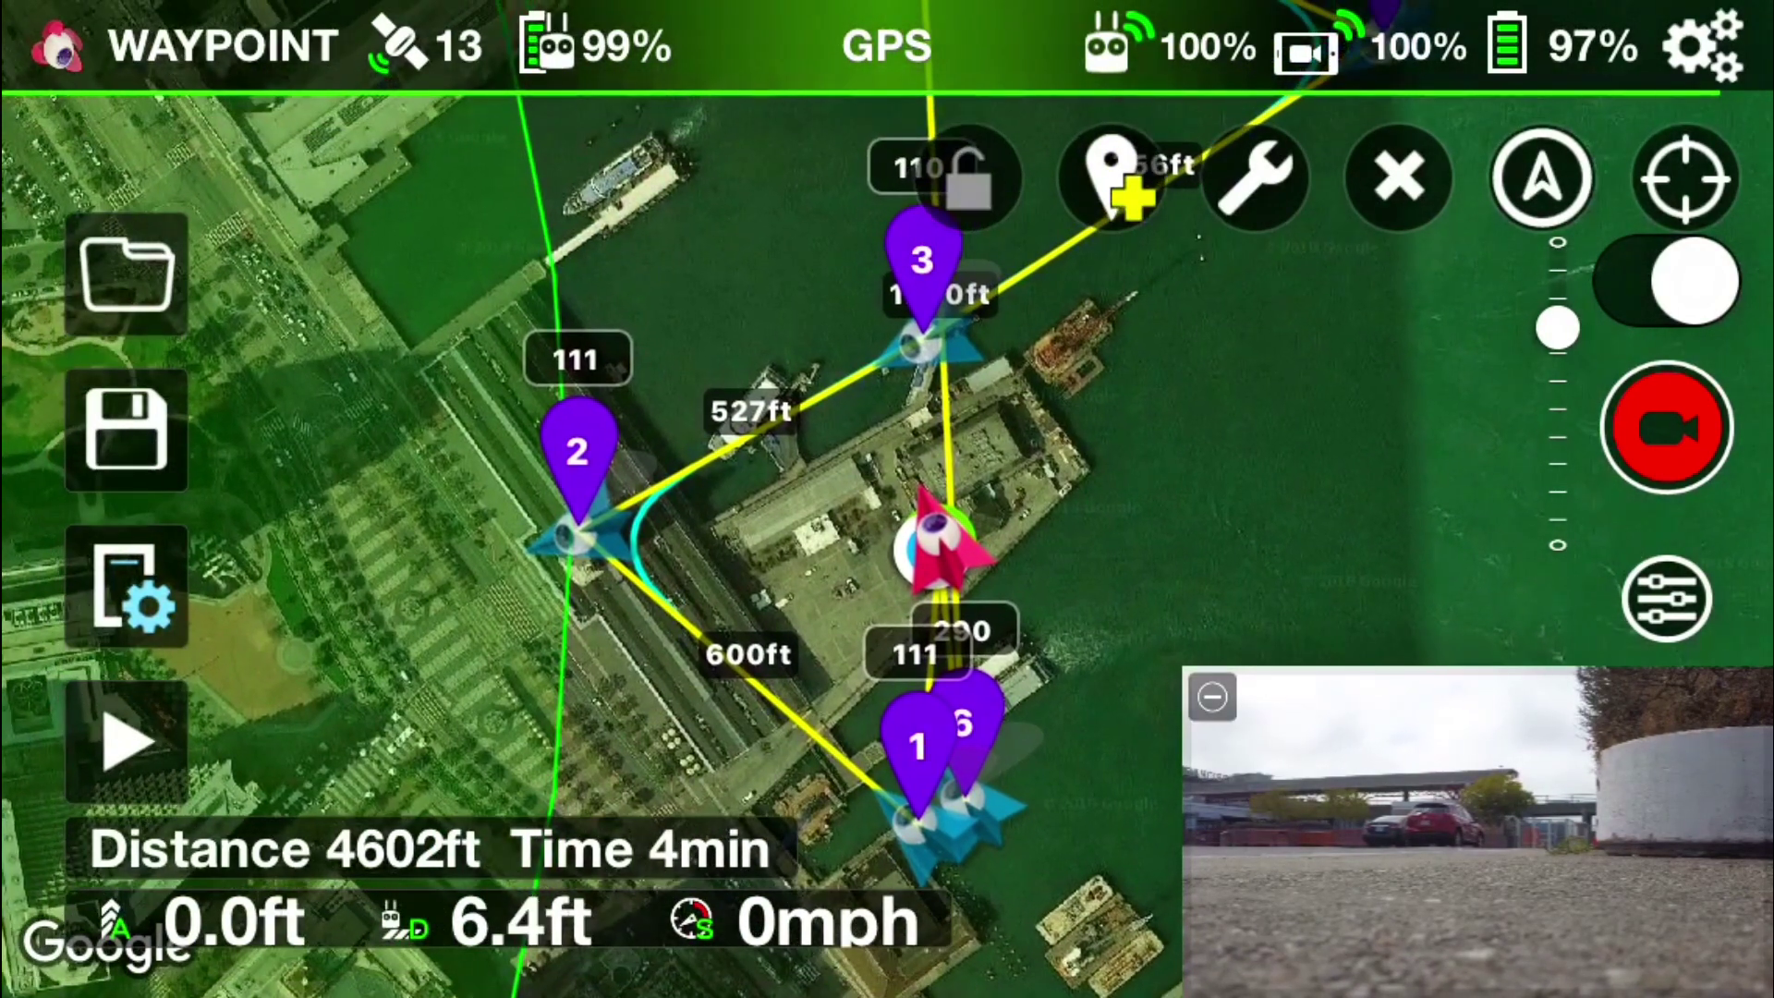
pyautogui.click(968, 177)
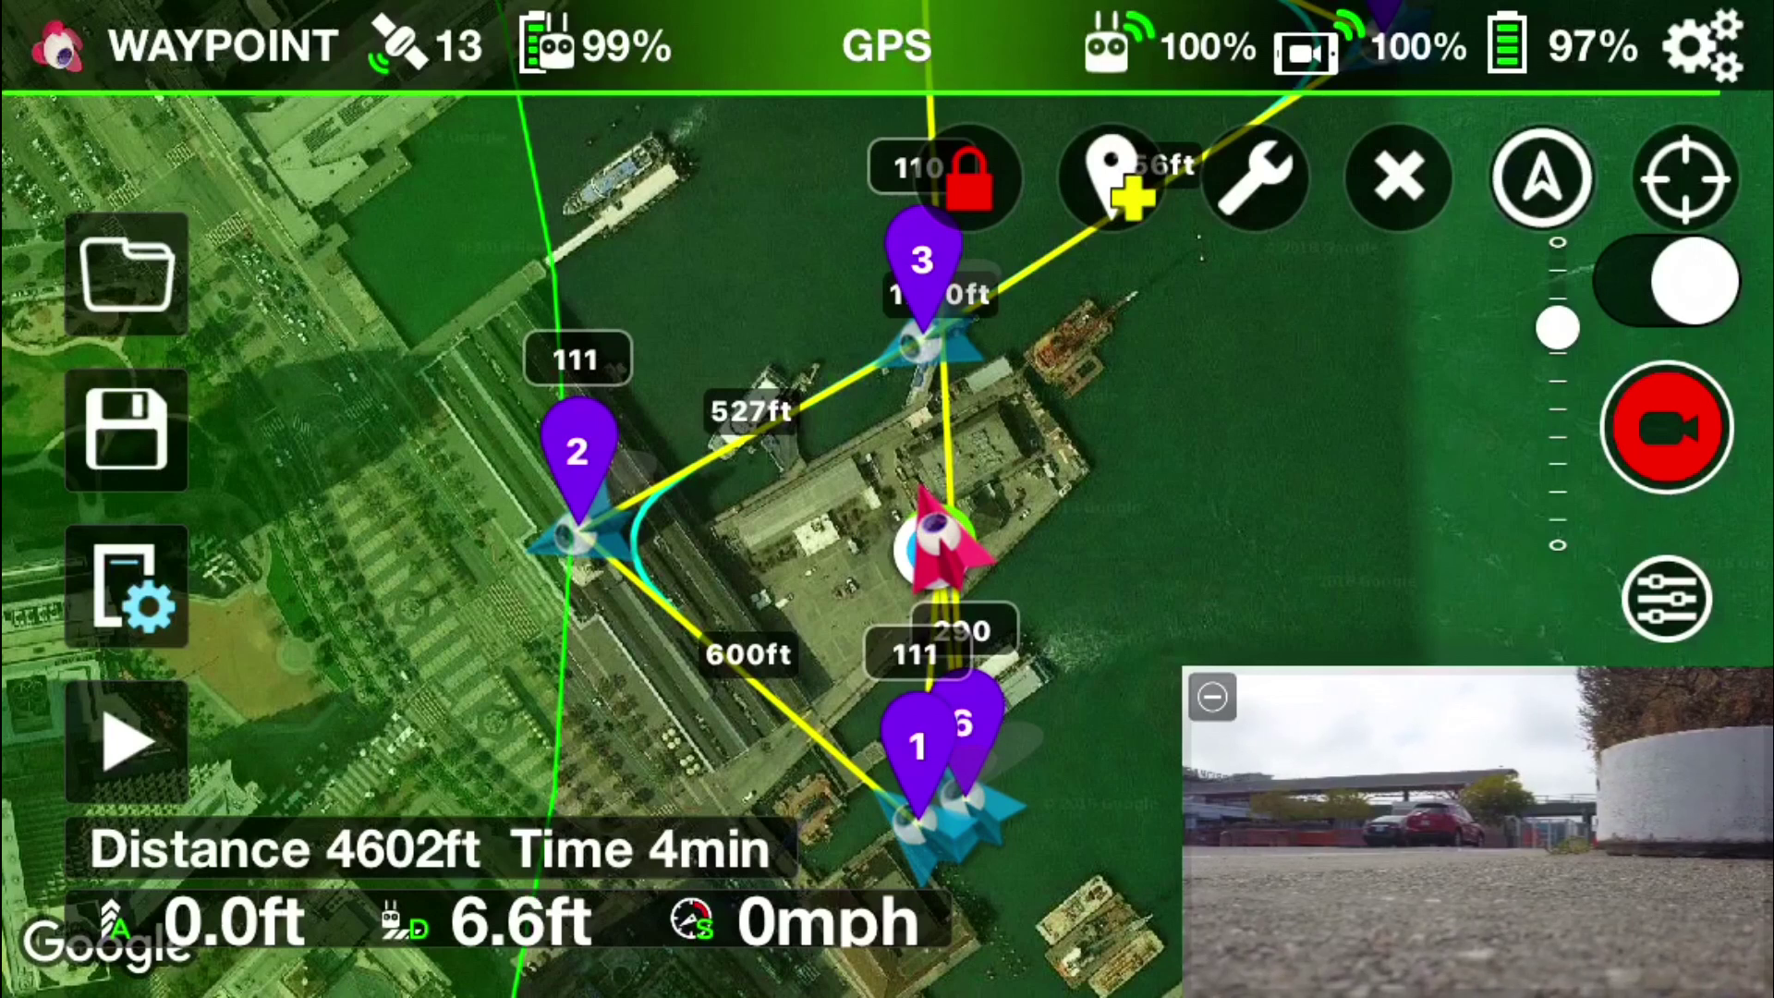
# Start the SF Ferry Building mission and confirm so it uploads to the drone
pyautogui.click(126, 741)
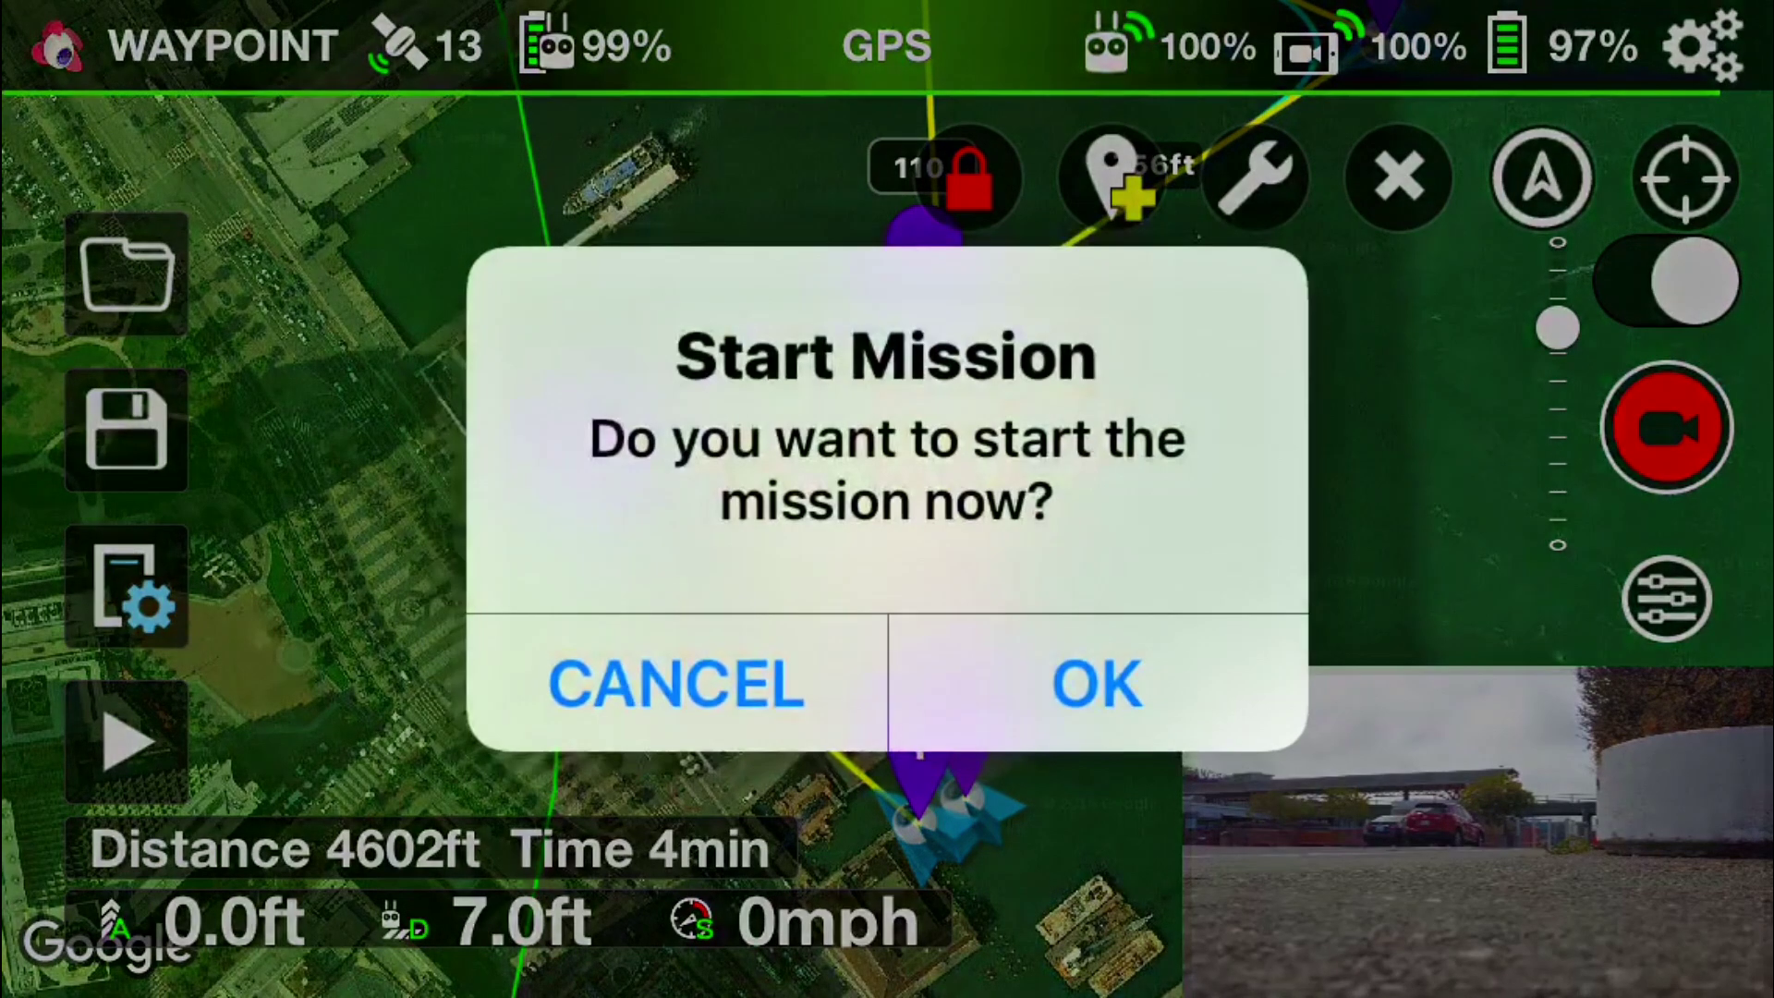
pyautogui.click(1097, 684)
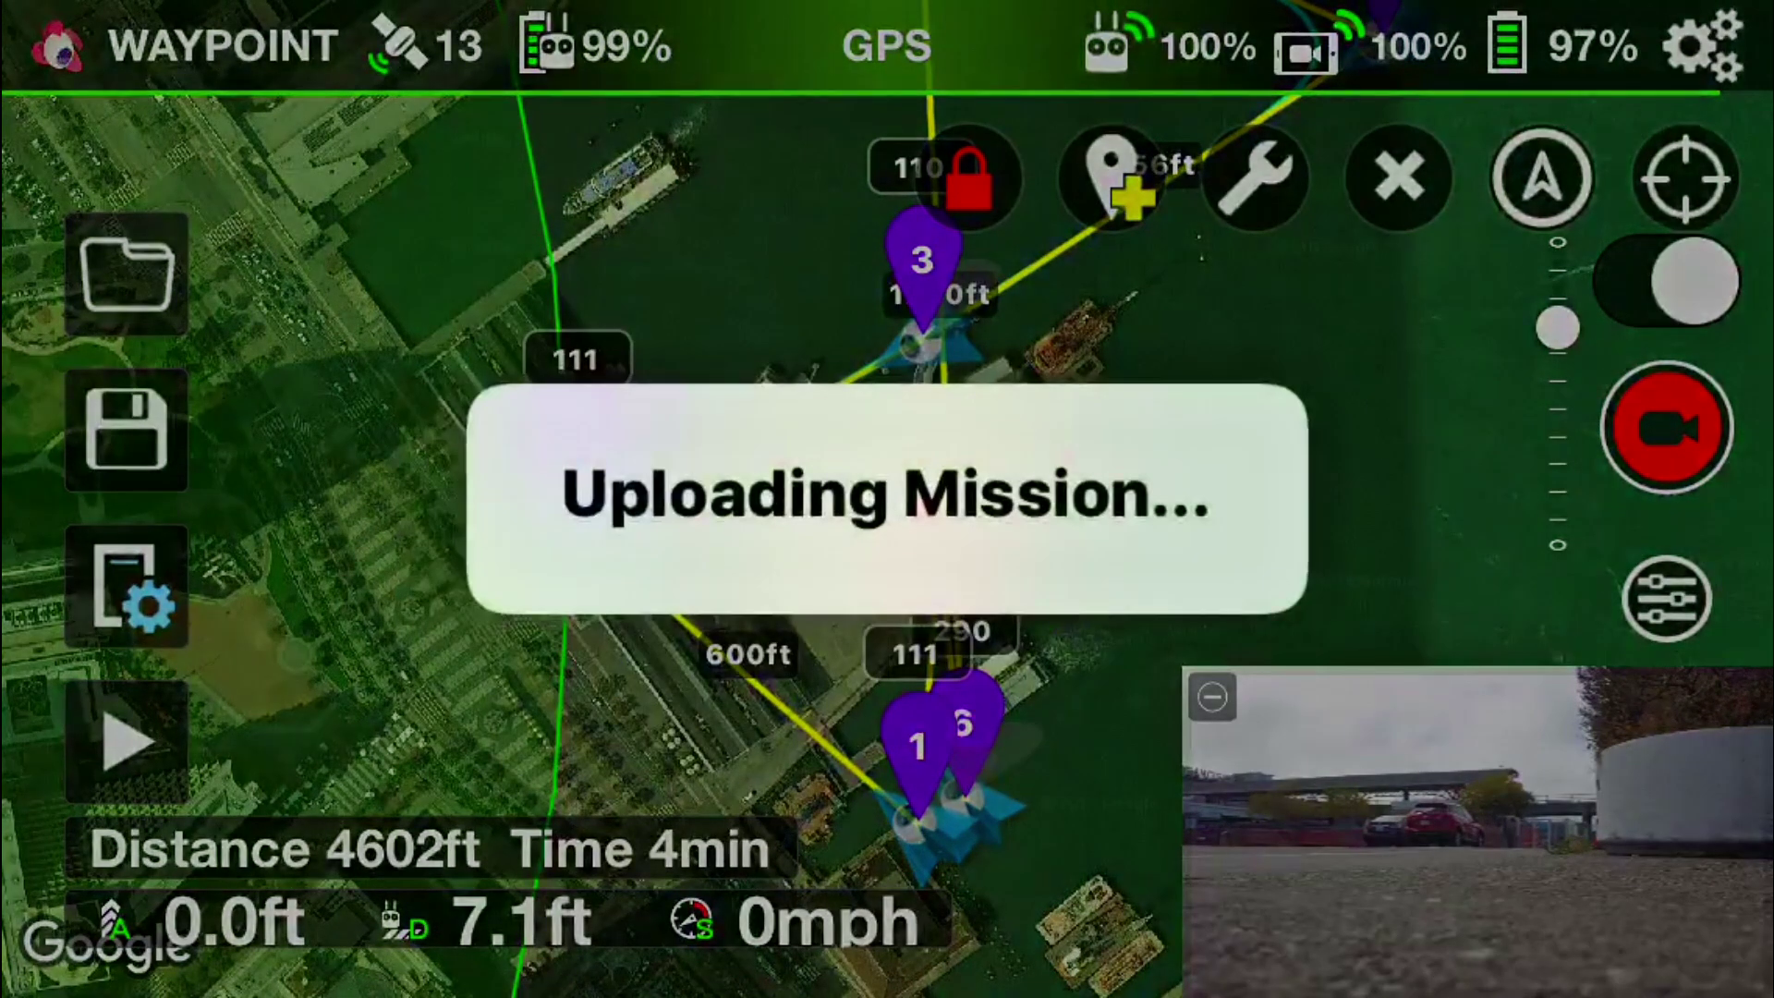